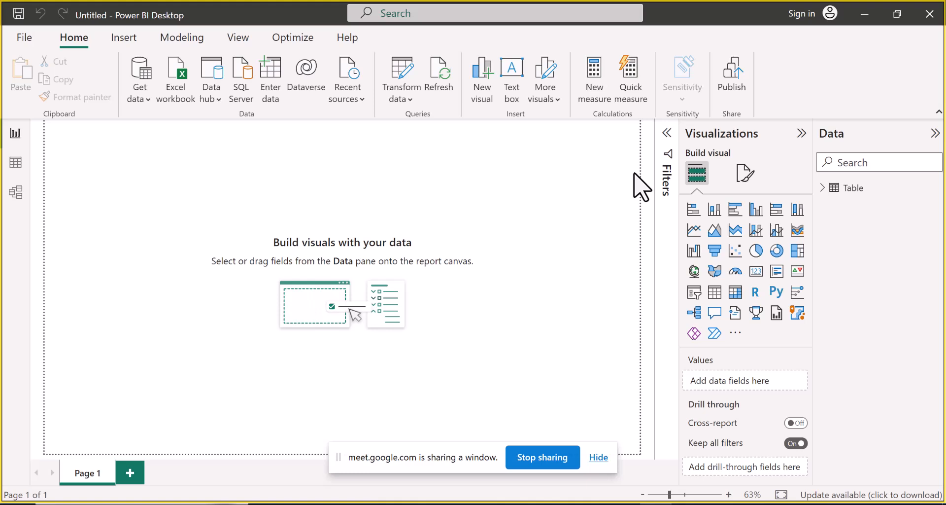
# - Review the loaded table's rows in data view, dismiss the message notifications, and return to the report view
pyautogui.click(11, 168)
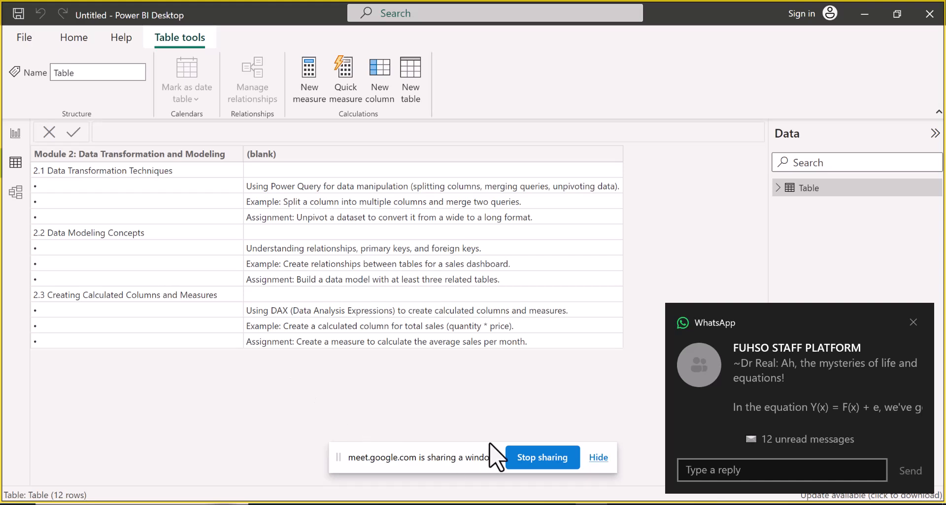
pyautogui.click(913, 322)
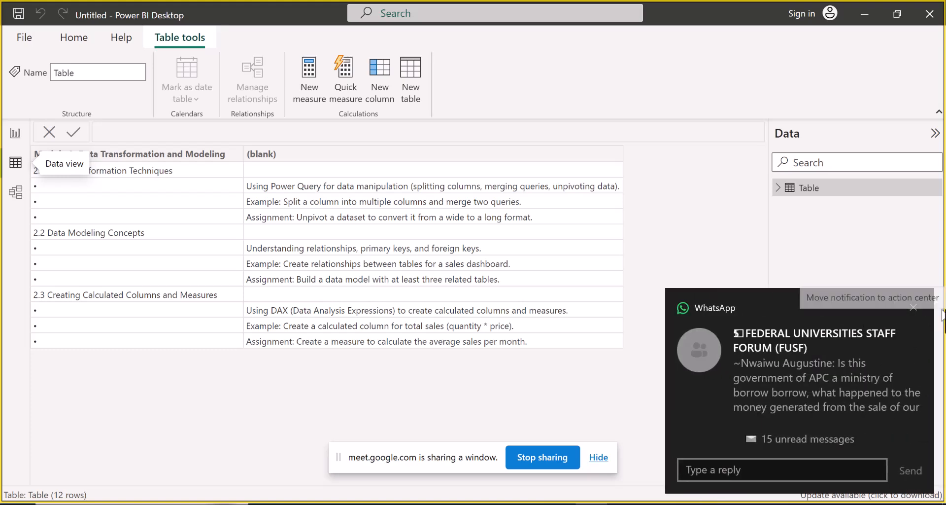
pyautogui.click(913, 307)
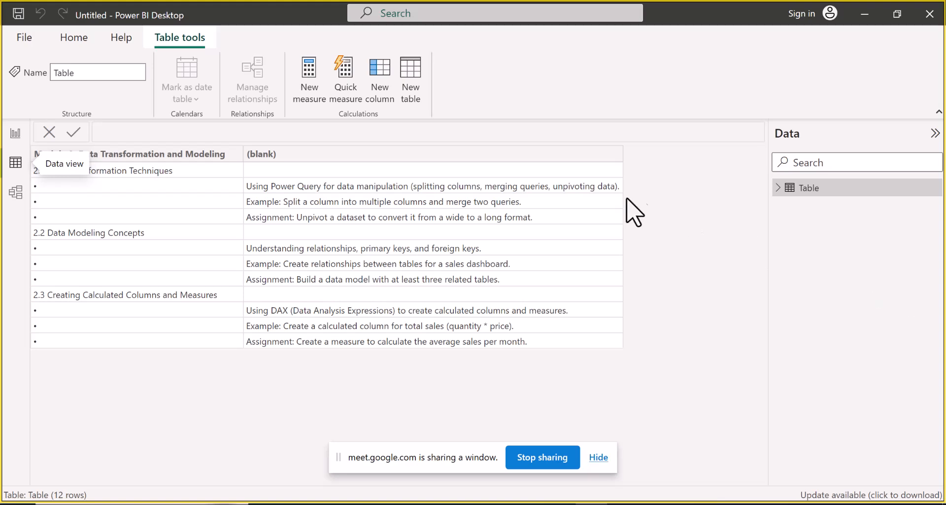
pyautogui.click(11, 134)
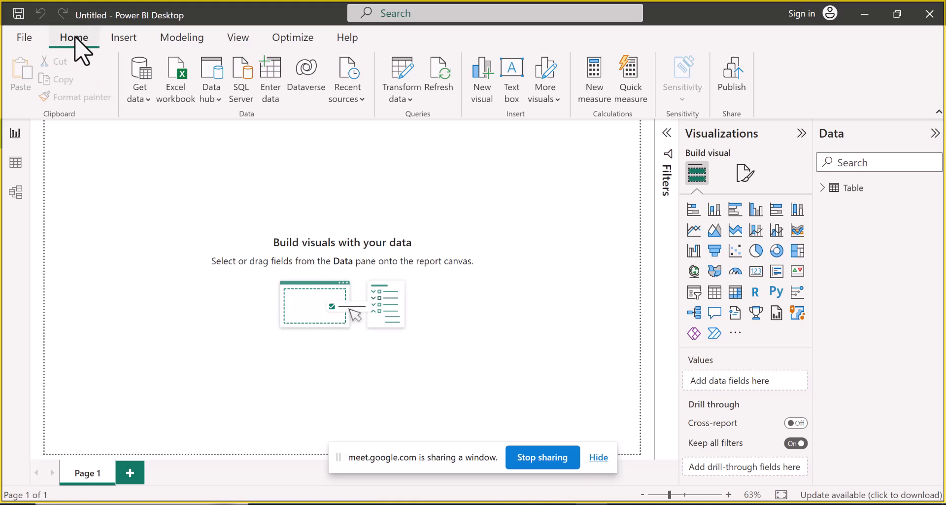
# - Import the sales_data_sample text/CSV file from the PowerBI folder on the Desktop
pyautogui.click(148, 101)
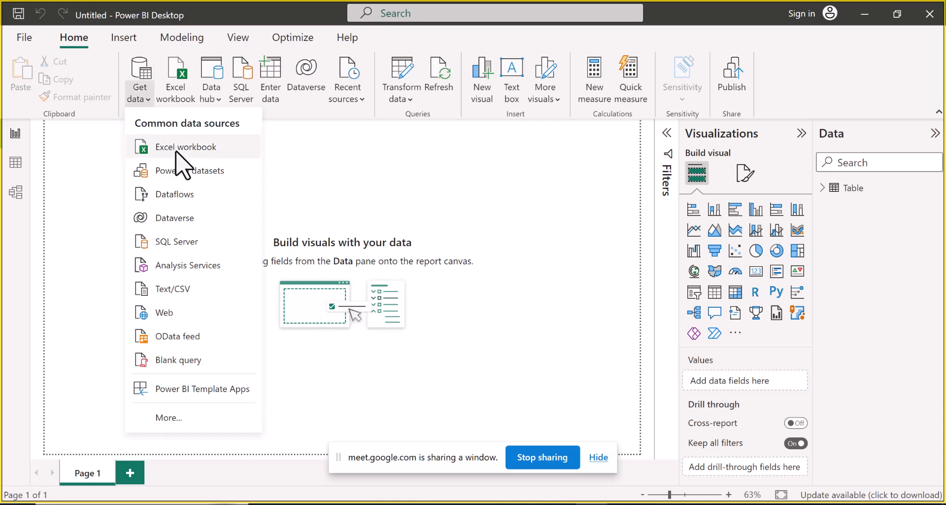
pyautogui.click(184, 291)
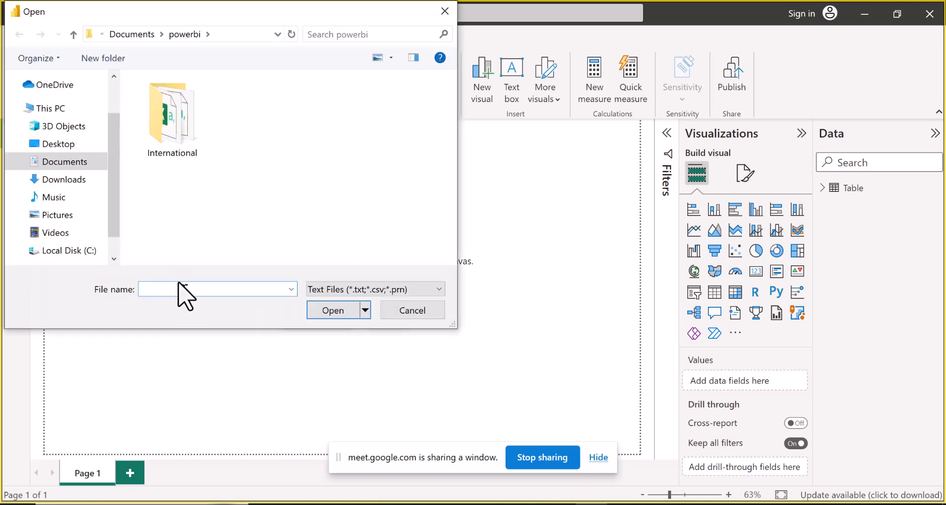
pyautogui.click(131, 34)
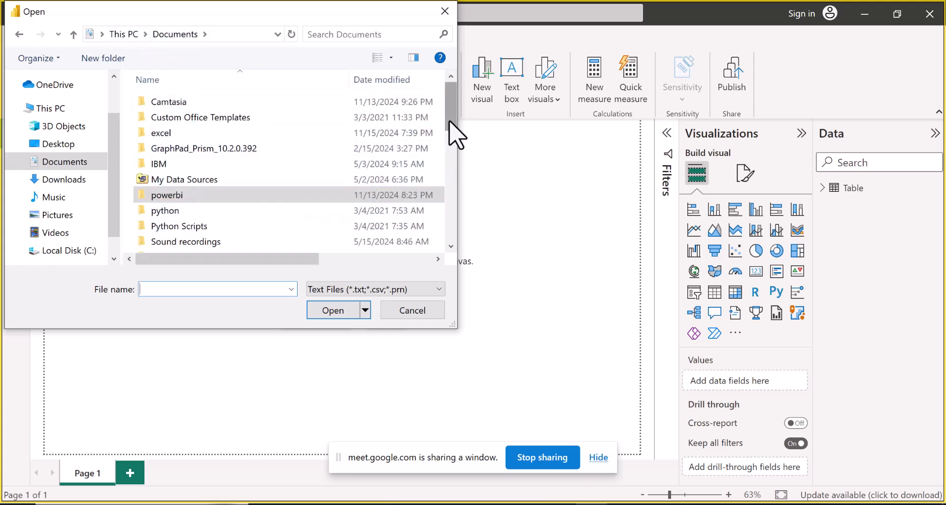
pyautogui.click(63, 146)
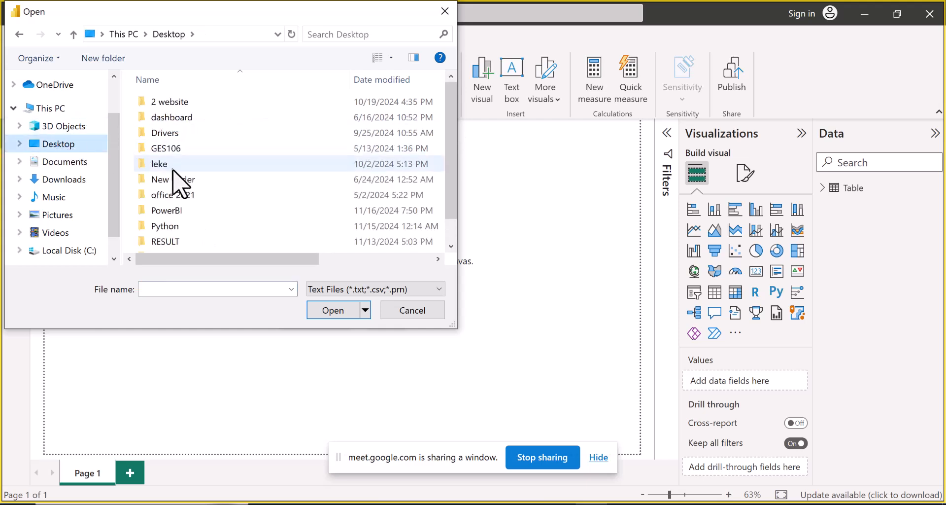
pyautogui.doubleClick(172, 212)
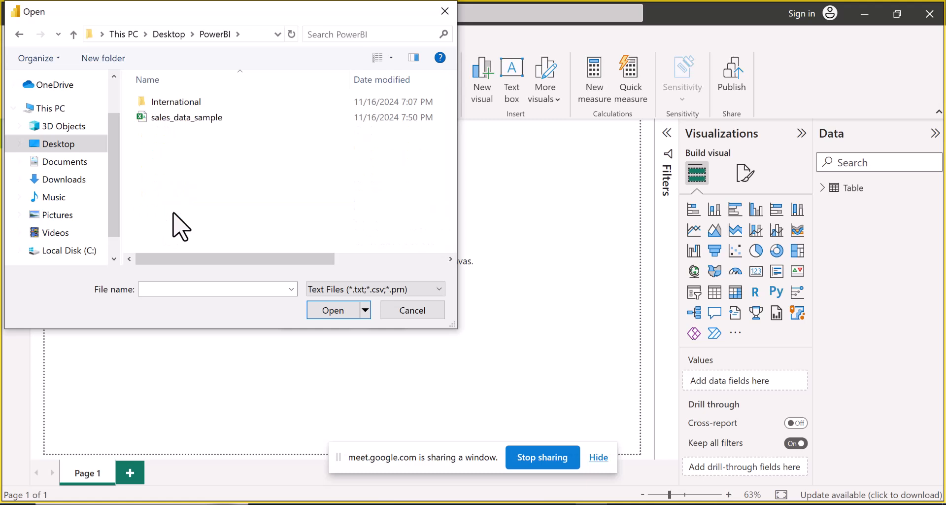
pyautogui.click(162, 119)
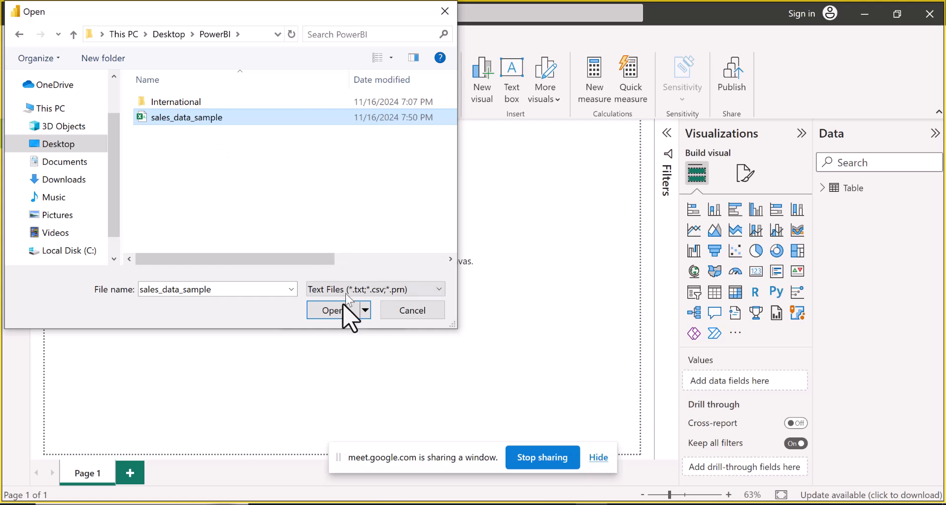
pyautogui.click(325, 311)
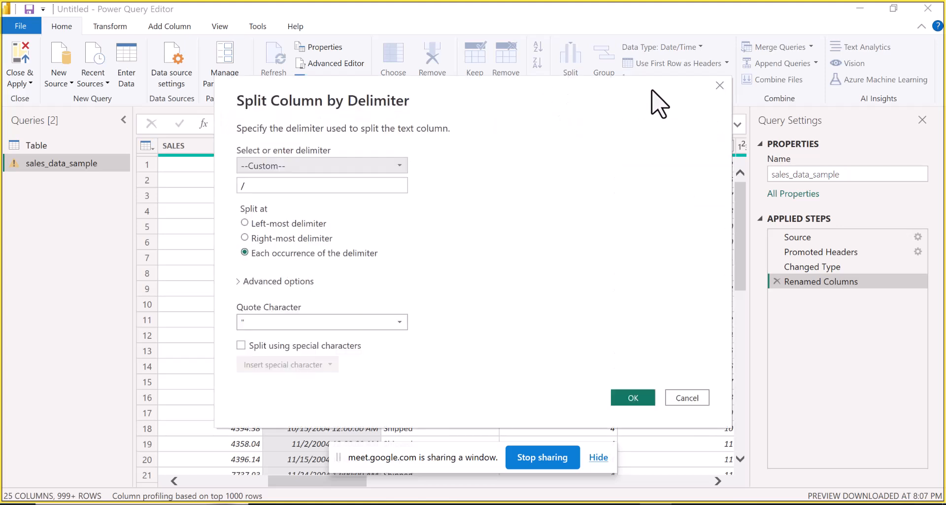
# - Try to split the ORDER DATE column with Space as the delimiter, at the right-most delimiter, into columns
pyautogui.click(720, 85)
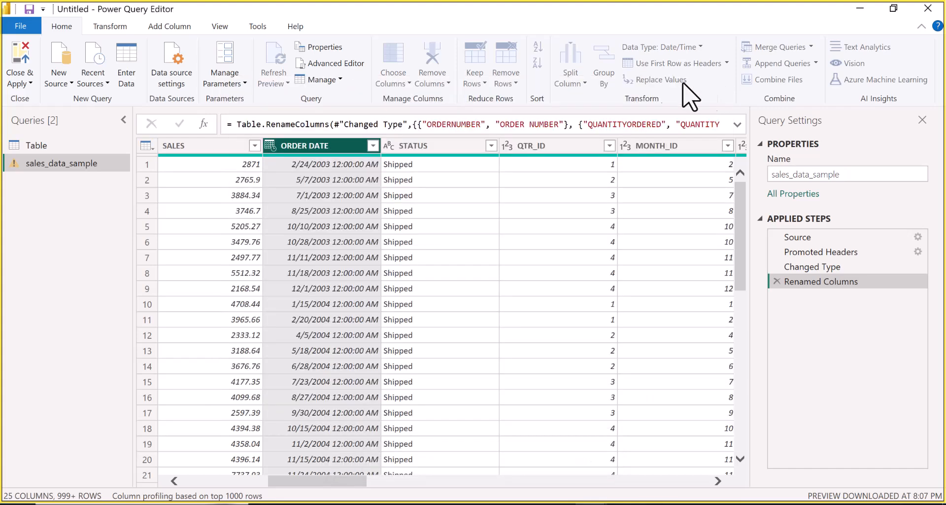
pyautogui.click(583, 84)
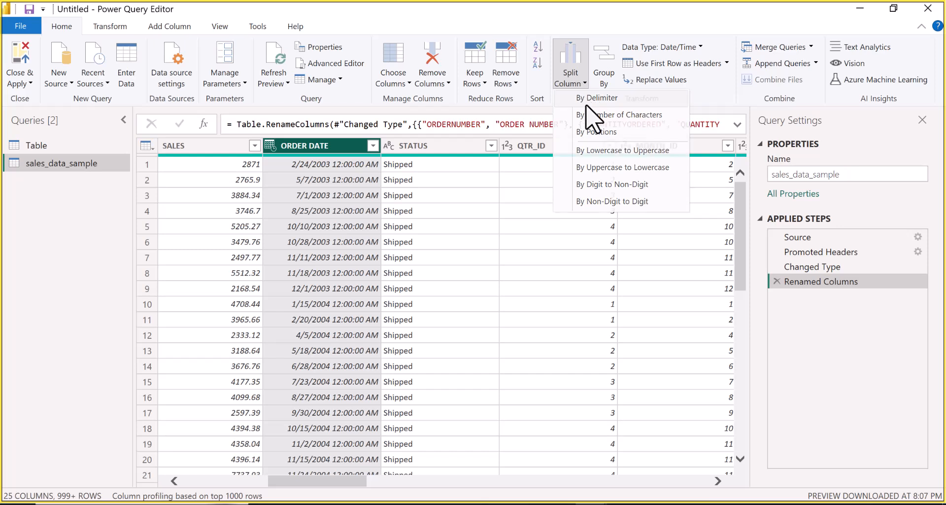
pyautogui.click(586, 104)
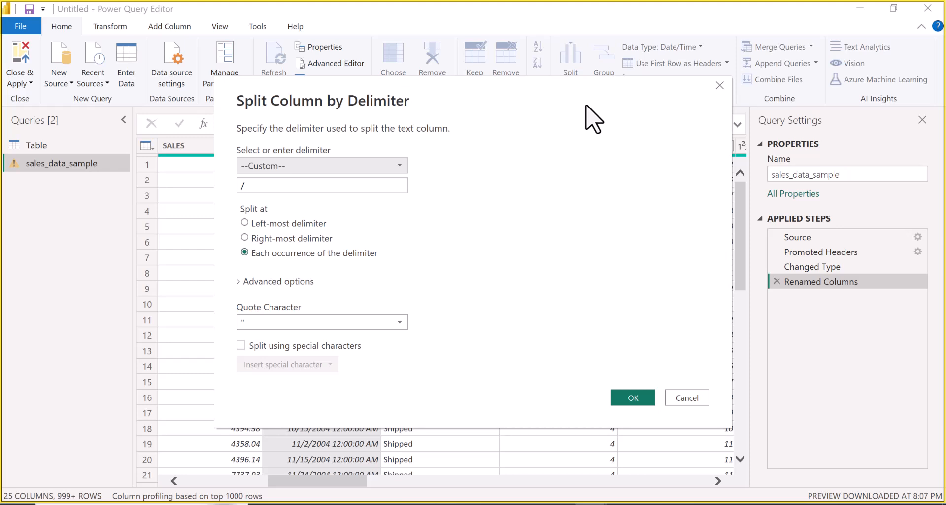
pyautogui.click(393, 167)
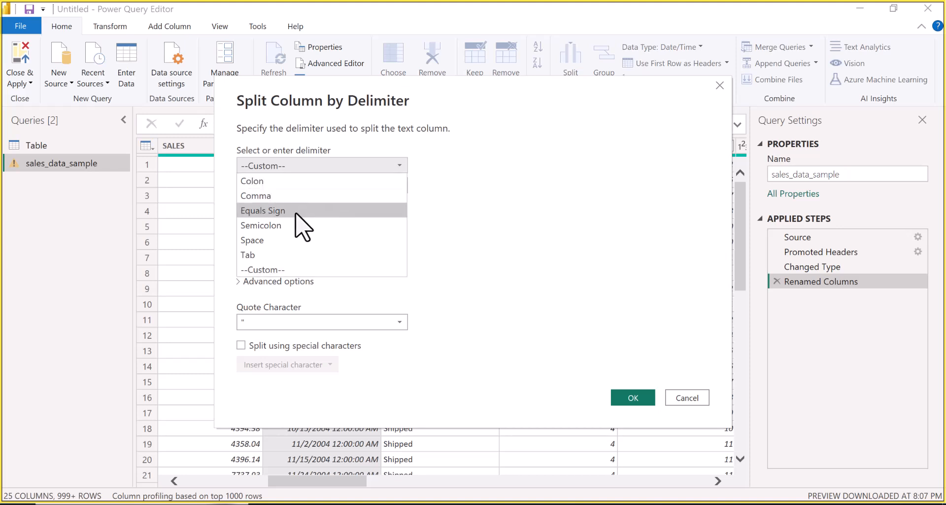
pyautogui.click(281, 240)
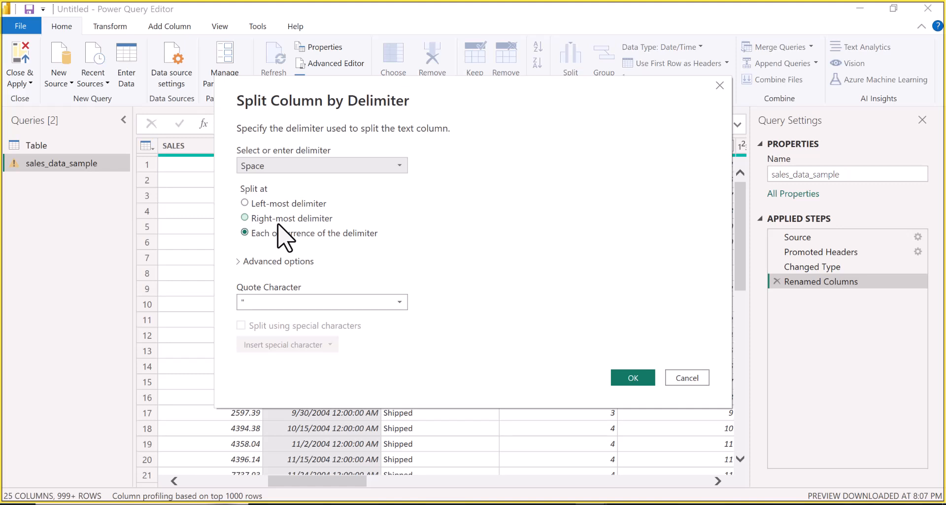
pyautogui.click(238, 264)
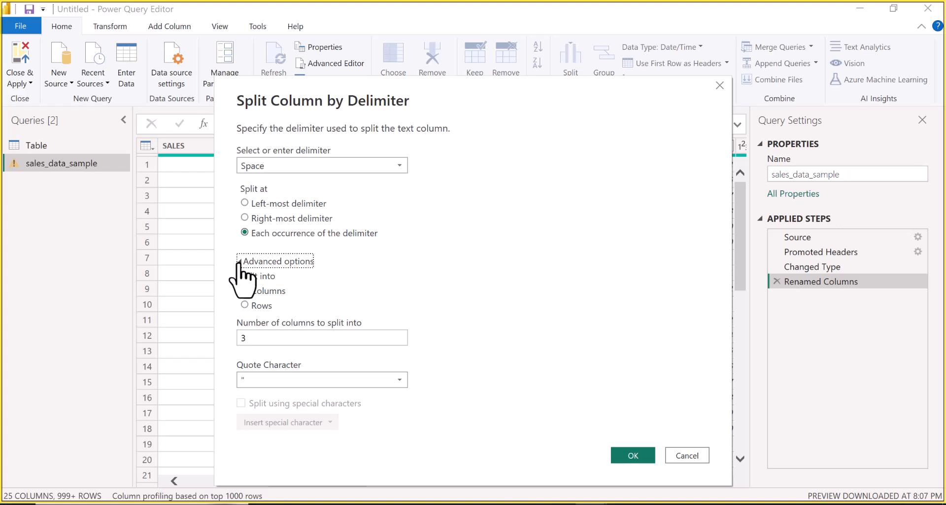
pyautogui.click(259, 339)
pyautogui.press('BackSpace')
pyautogui.write('2')
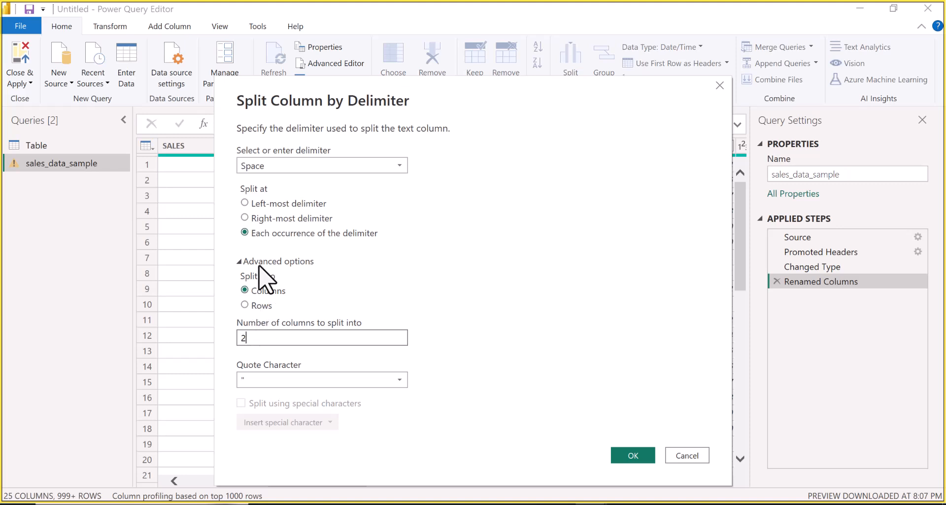
pyautogui.click(248, 217)
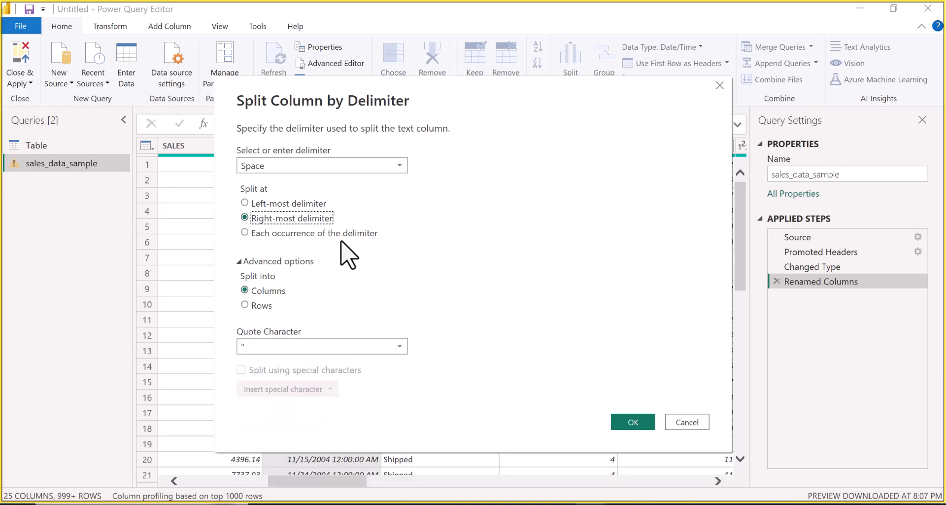
pyautogui.click(623, 423)
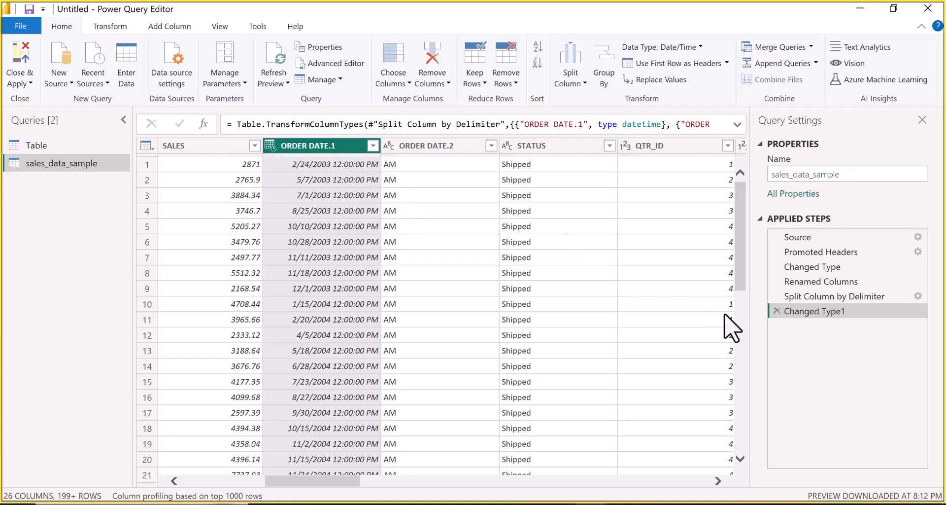
# - Remove the Changed Type1 and Split Column by Delimiter steps from the sales_data_sample query
pyautogui.click(776, 310)
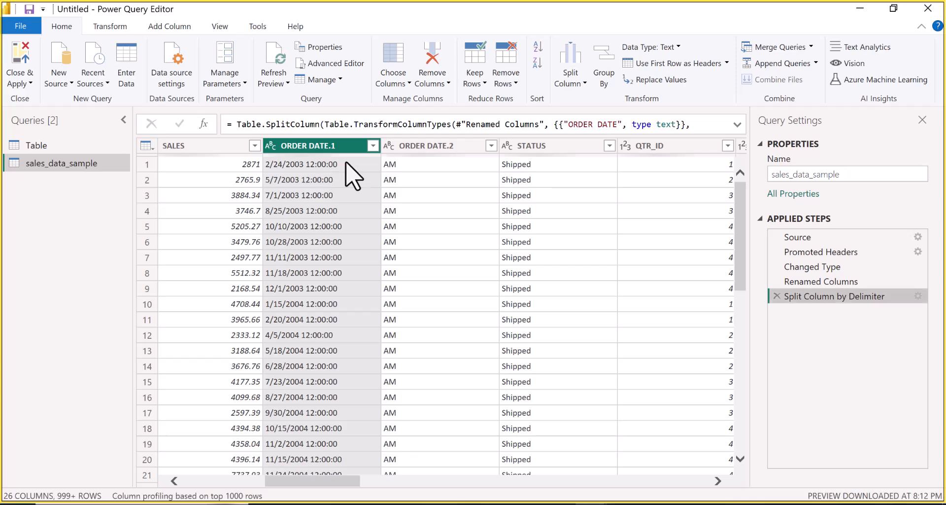
pyautogui.click(777, 296)
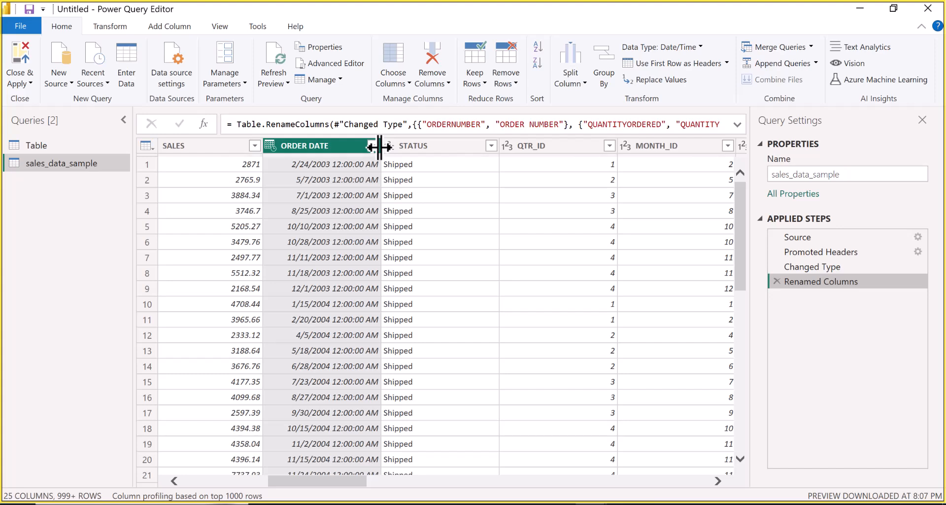
# - Widen the ORDER DATE column and start splitting it by delimiter, with Space as the delimiter
pyautogui.moveTo(381, 152); pyautogui.dragTo(467, 182)
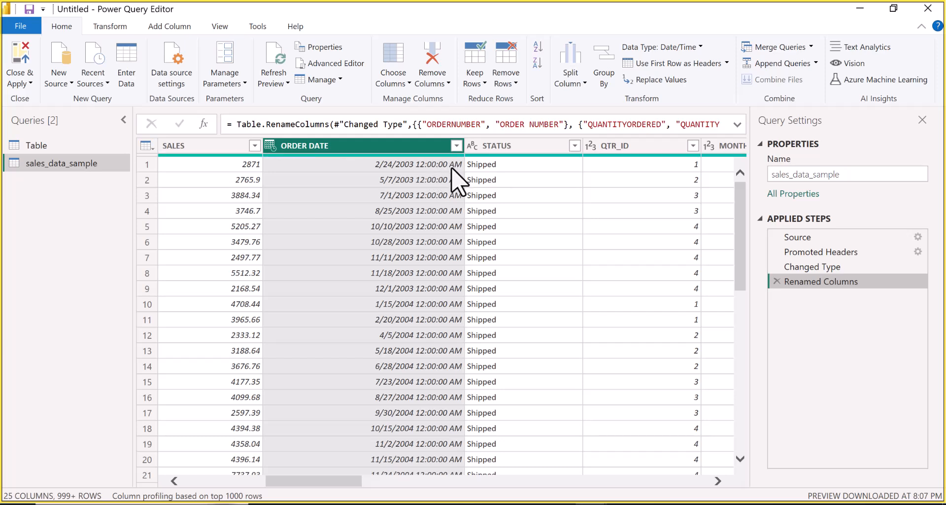
pyautogui.click(577, 88)
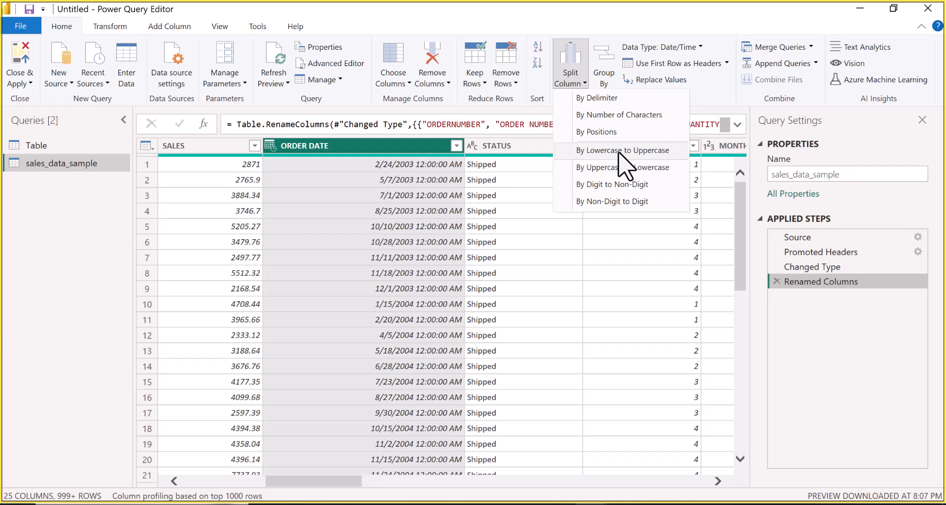
pyautogui.click(600, 98)
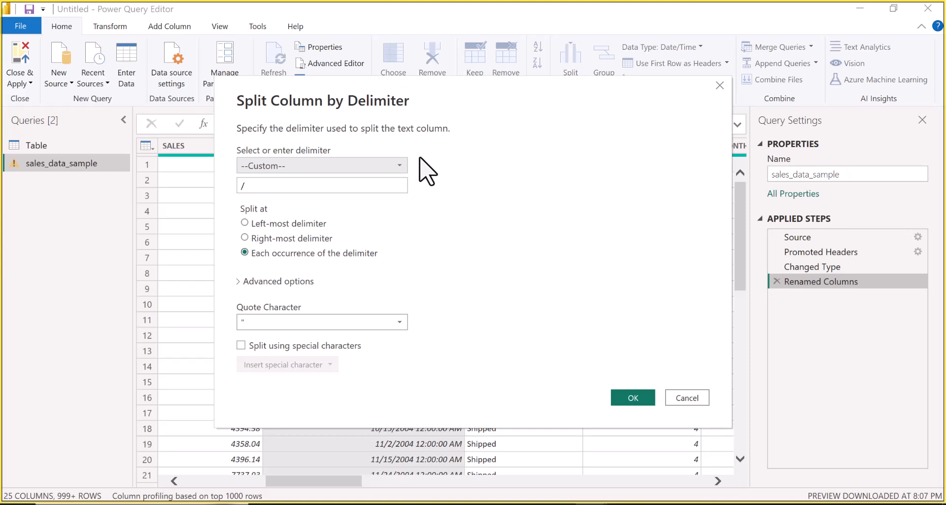
pyautogui.click(402, 168)
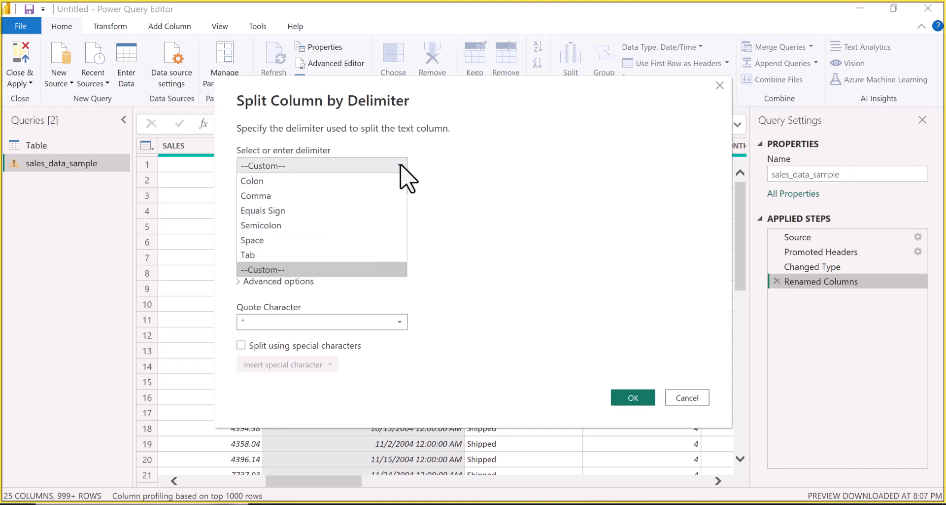
pyautogui.click(297, 244)
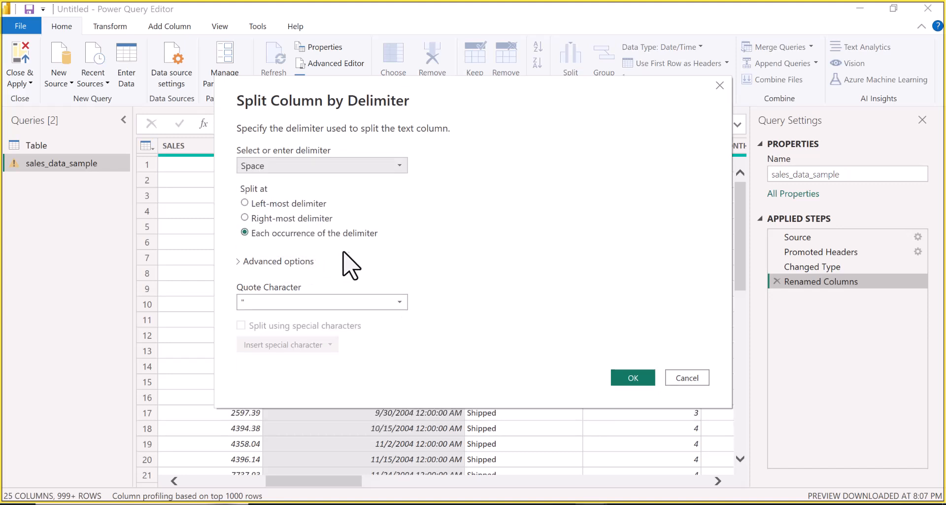
pyautogui.click(244, 217)
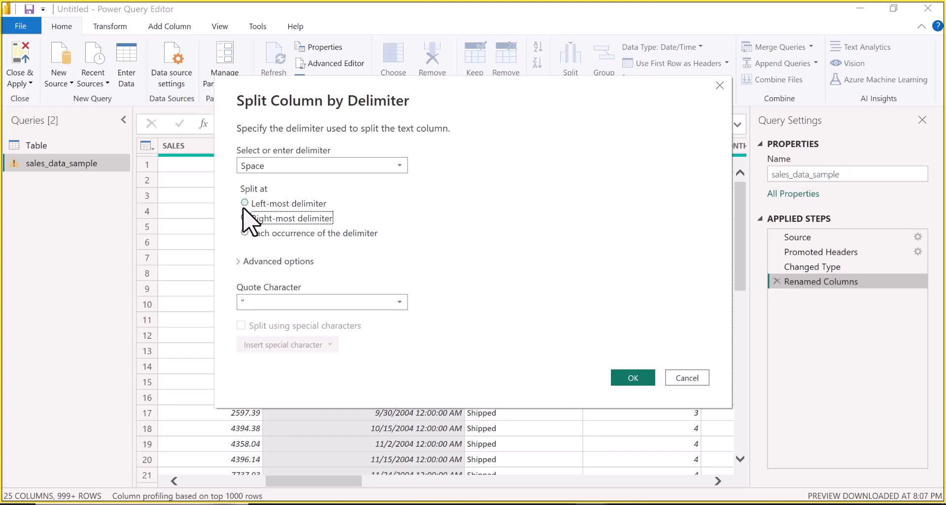
pyautogui.click(244, 203)
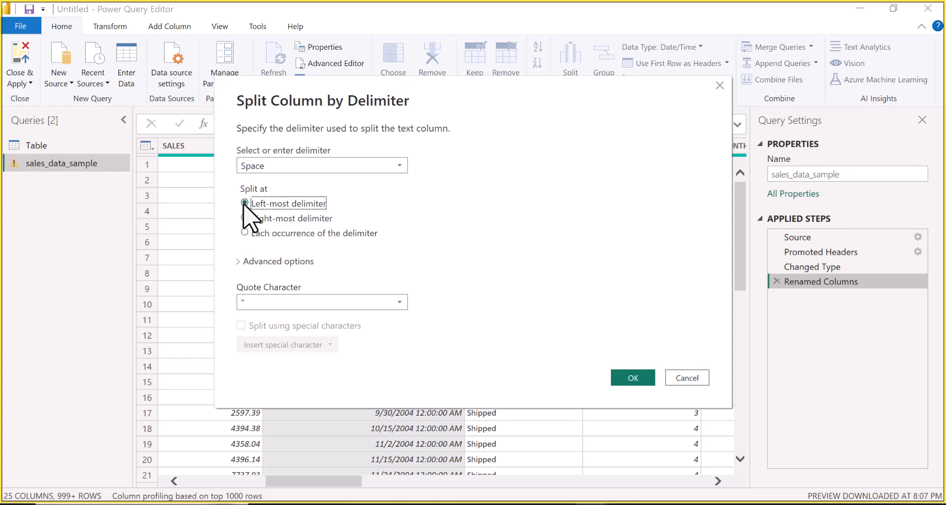
pyautogui.click(401, 303)
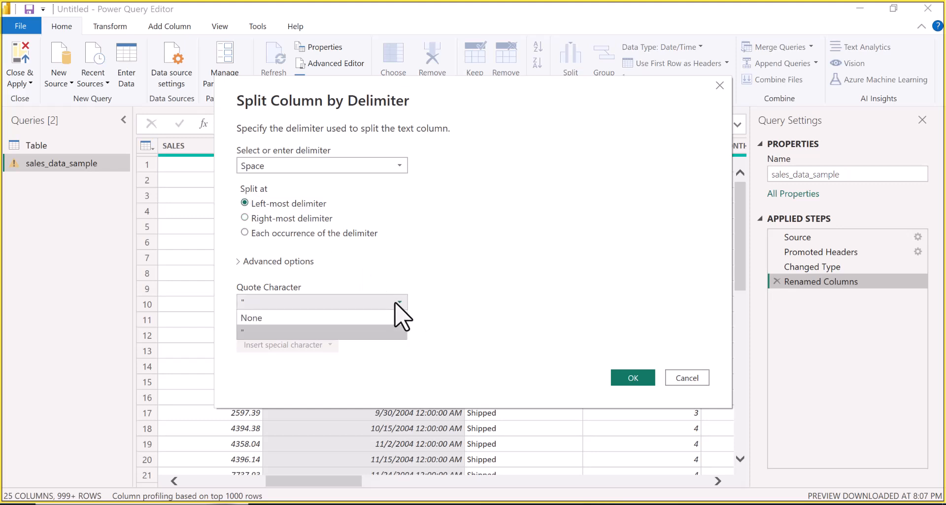
pyautogui.click(394, 302)
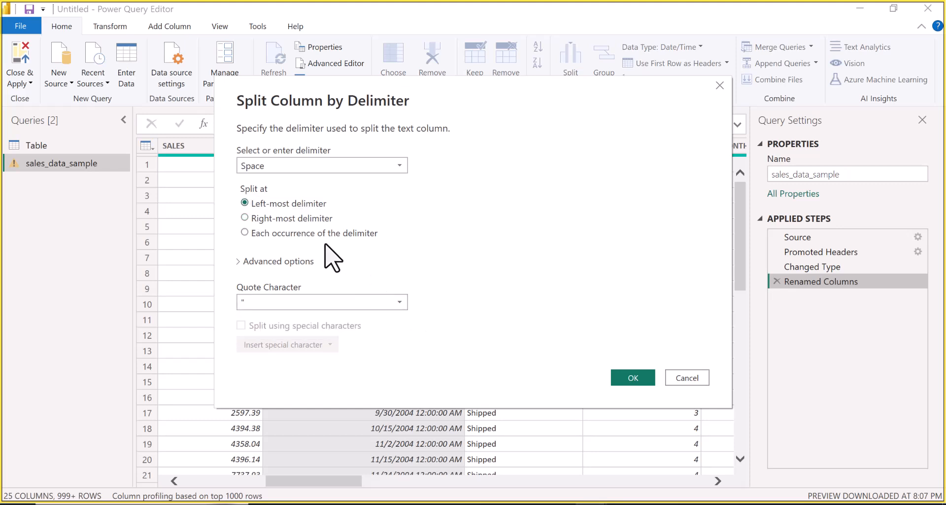
pyautogui.click(244, 218)
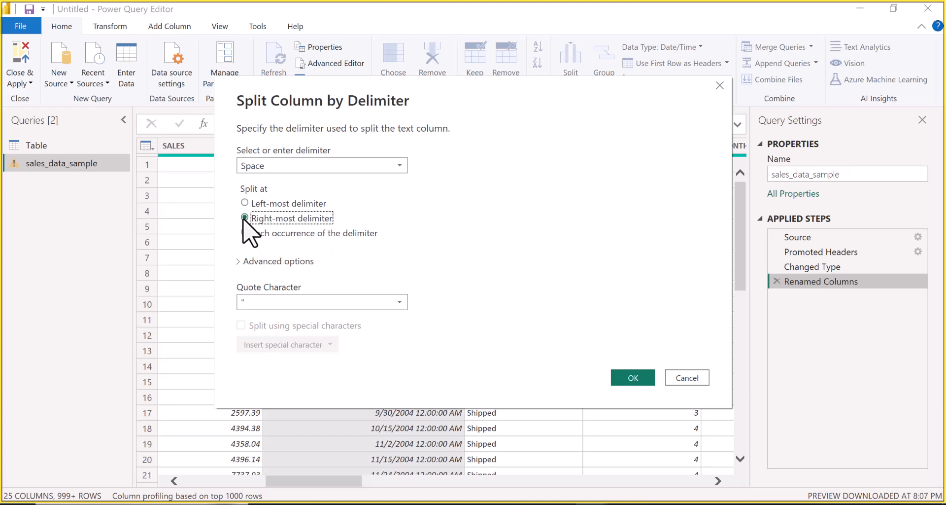
pyautogui.click(400, 302)
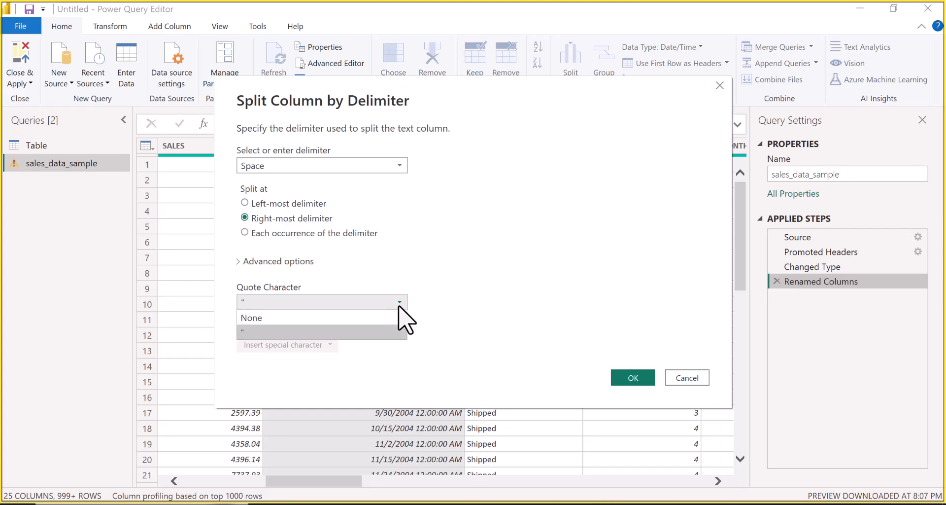
pyautogui.click(398, 306)
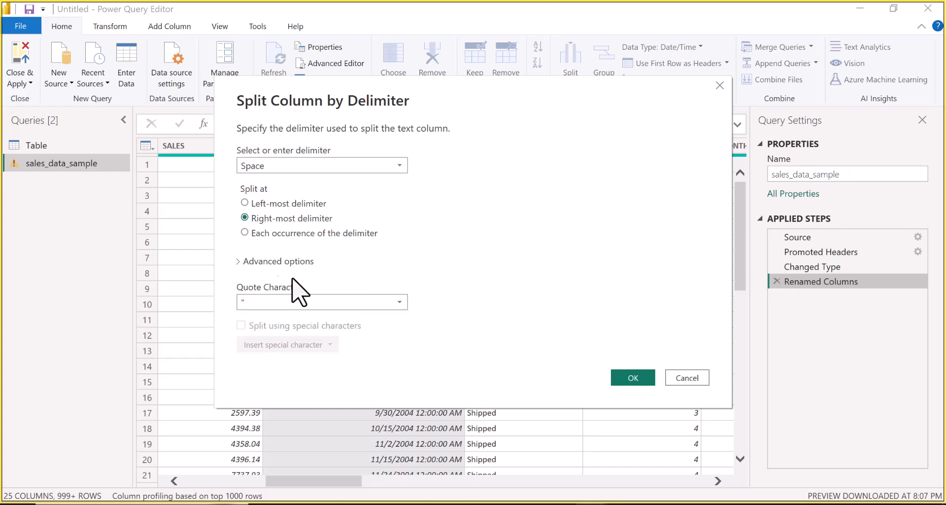
pyautogui.click(245, 203)
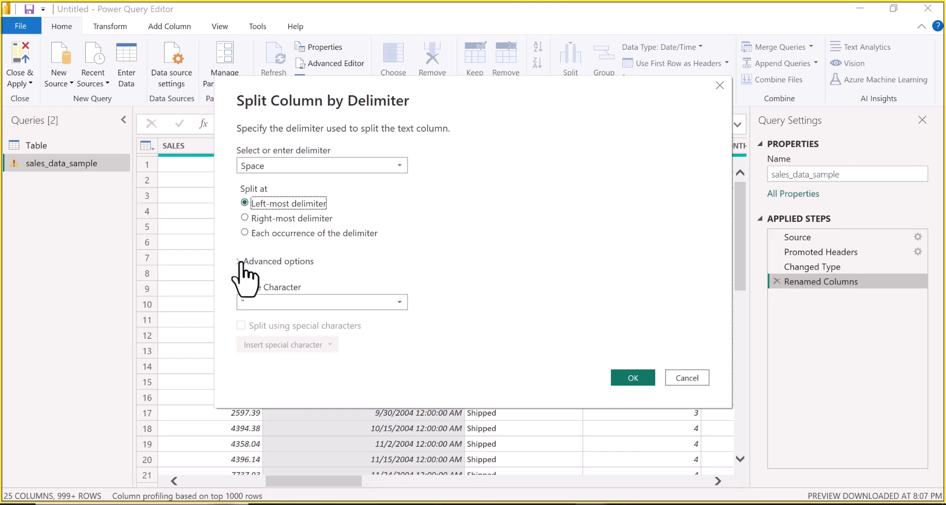
# - Split the ORDER DATE column into columns at the right-most space delimiter, keeping the double-quote quote character
pyautogui.click(237, 265)
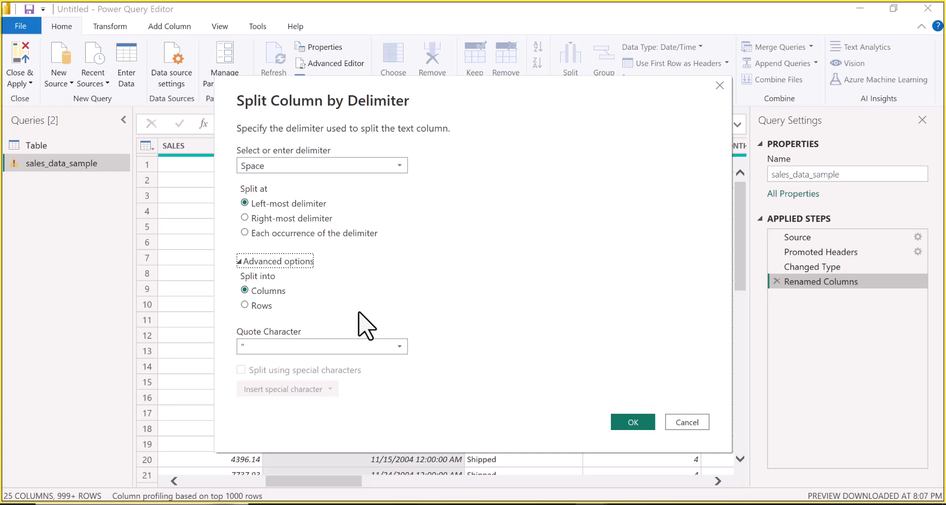
pyautogui.click(244, 218)
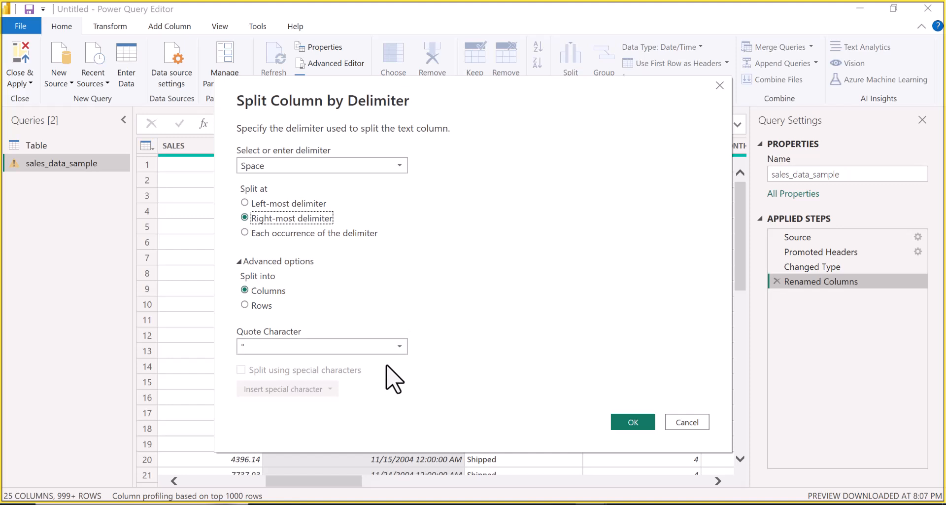
pyautogui.click(399, 346)
pyautogui.click(400, 346)
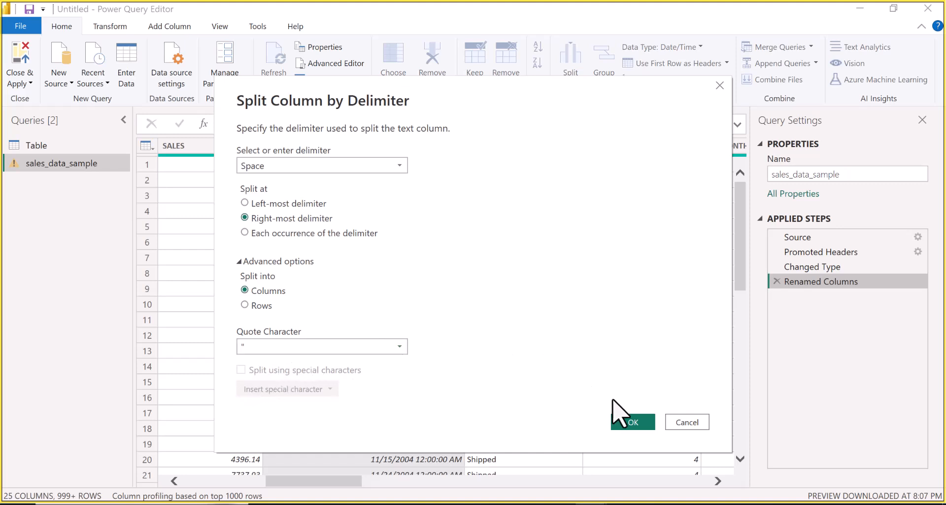
pyautogui.click(634, 422)
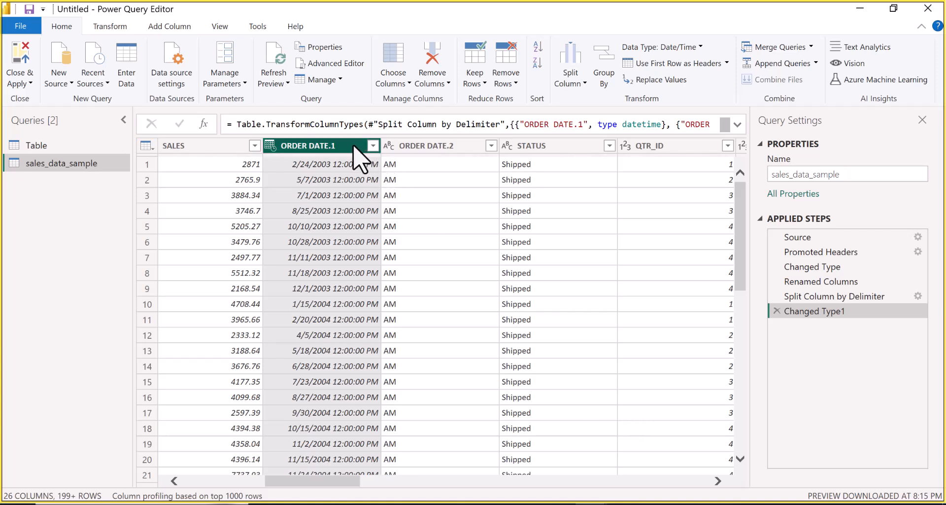
# - Split ORDER DATE.1 into columns at the right-most colon delimiter, with the double quote as quote character
pyautogui.click(585, 84)
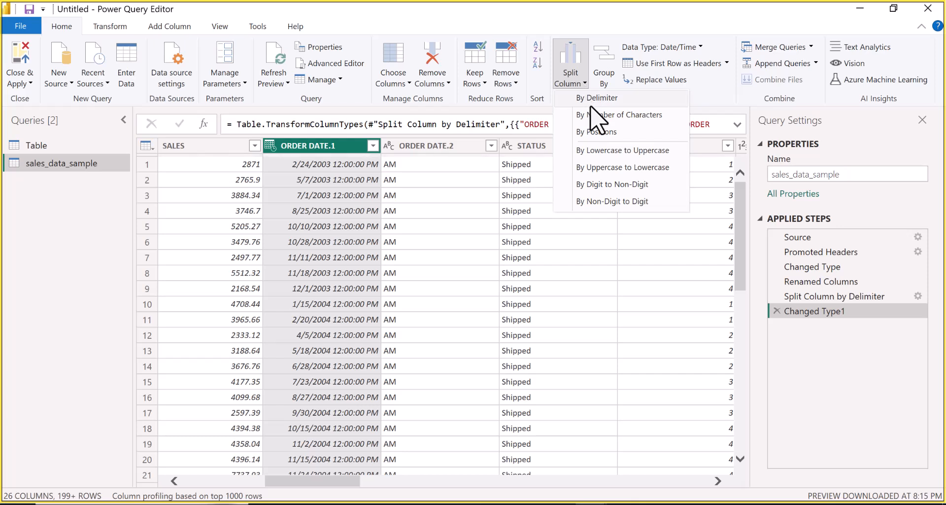
pyautogui.click(593, 103)
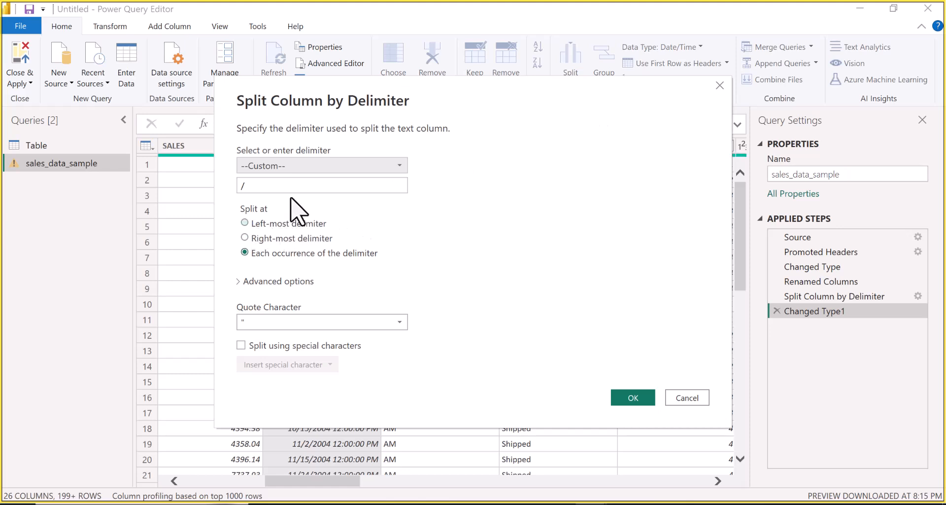
pyautogui.click(318, 167)
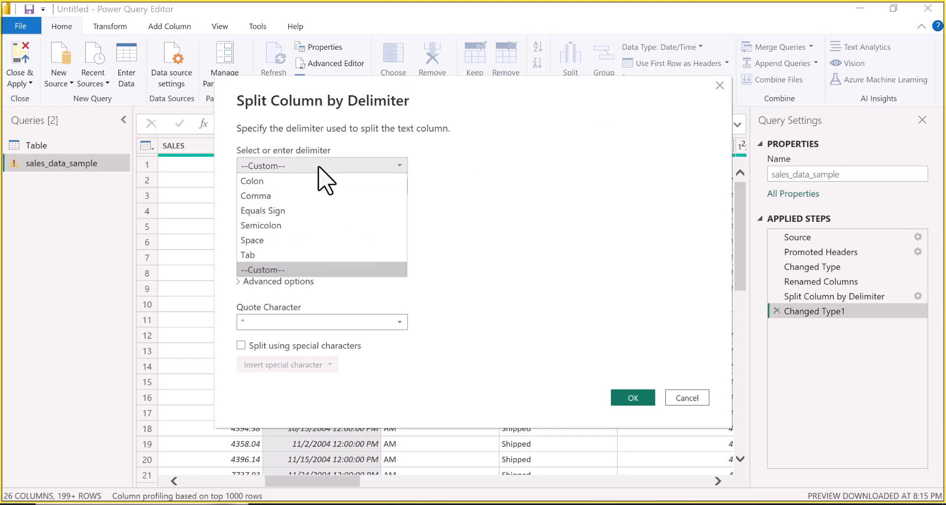
pyautogui.click(263, 181)
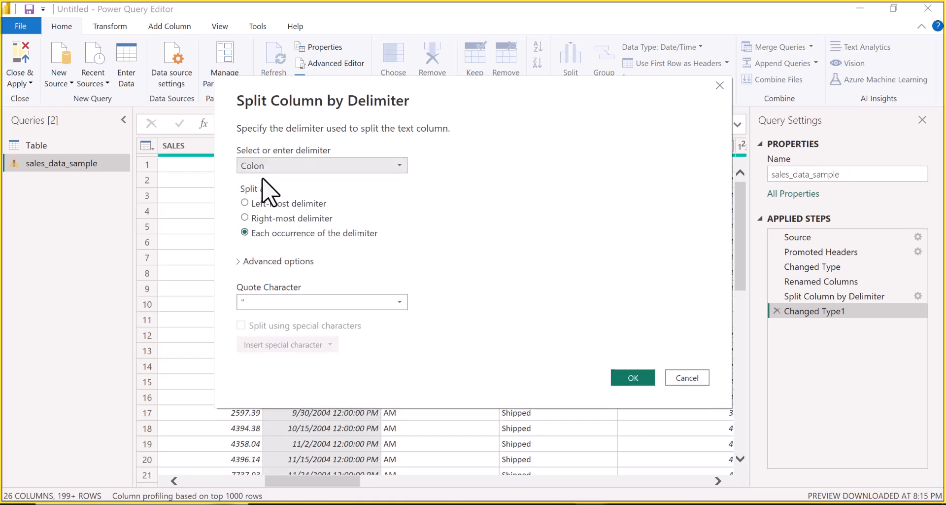
pyautogui.click(245, 218)
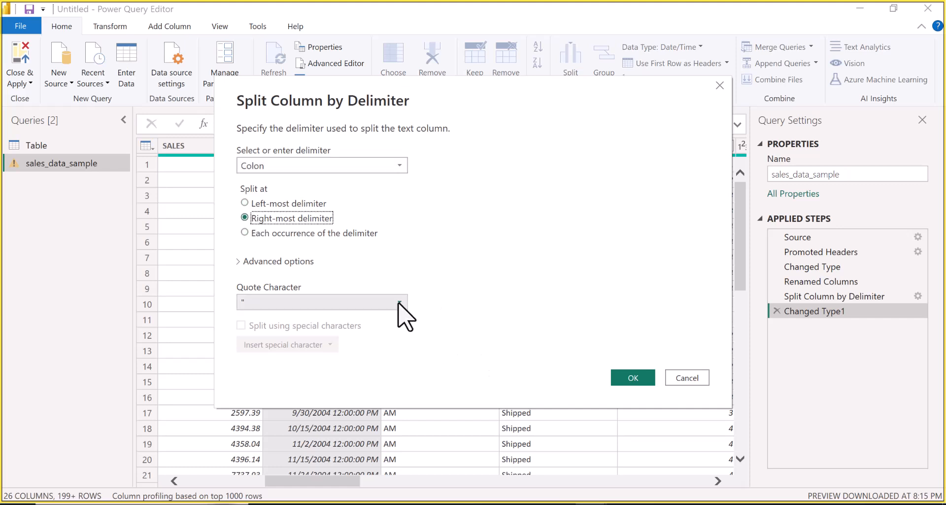
pyautogui.click(283, 262)
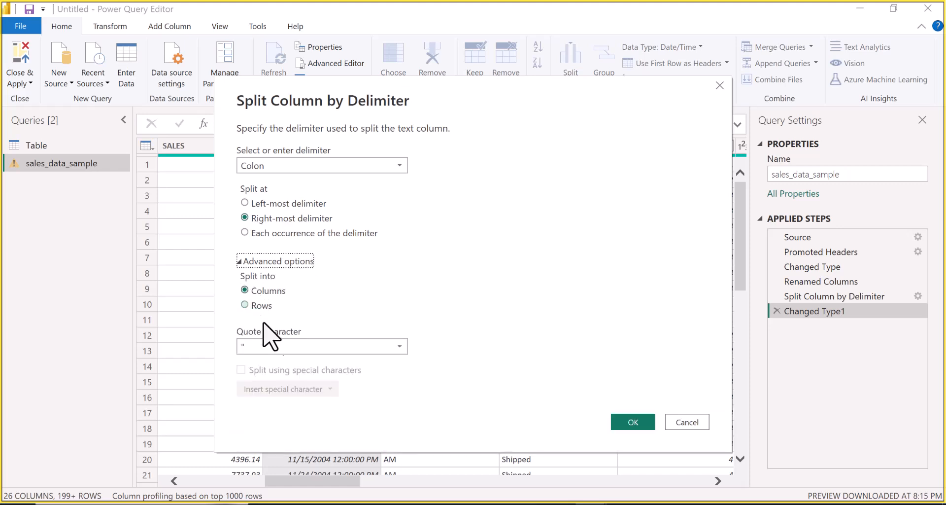
pyautogui.click(401, 353)
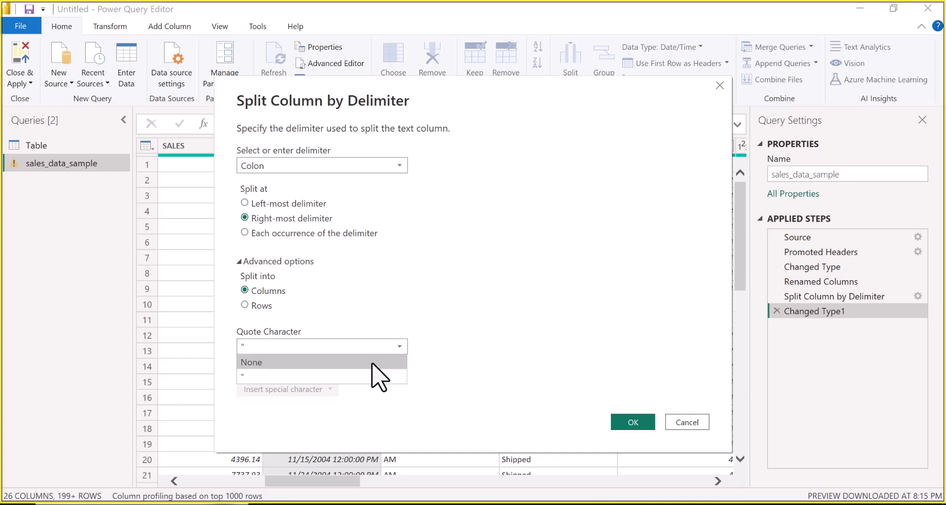
pyautogui.click(372, 363)
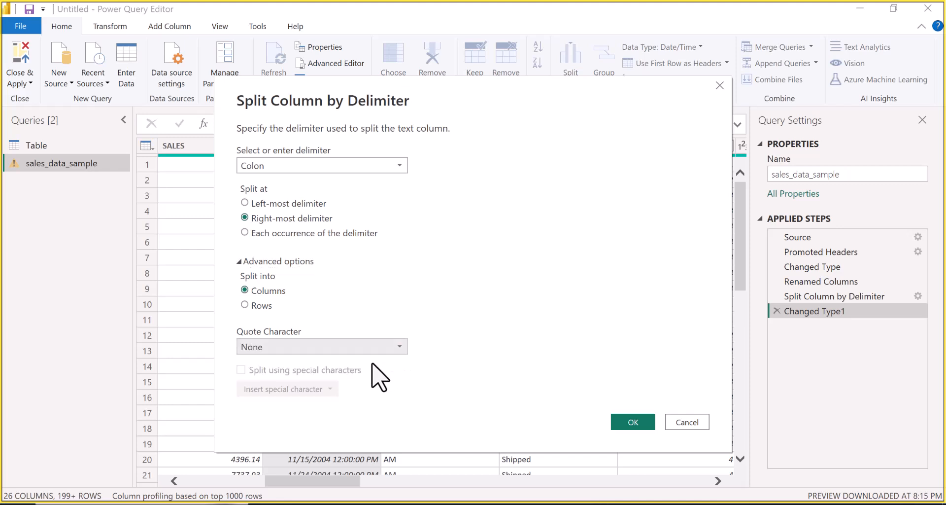
pyautogui.click(400, 351)
pyautogui.click(352, 382)
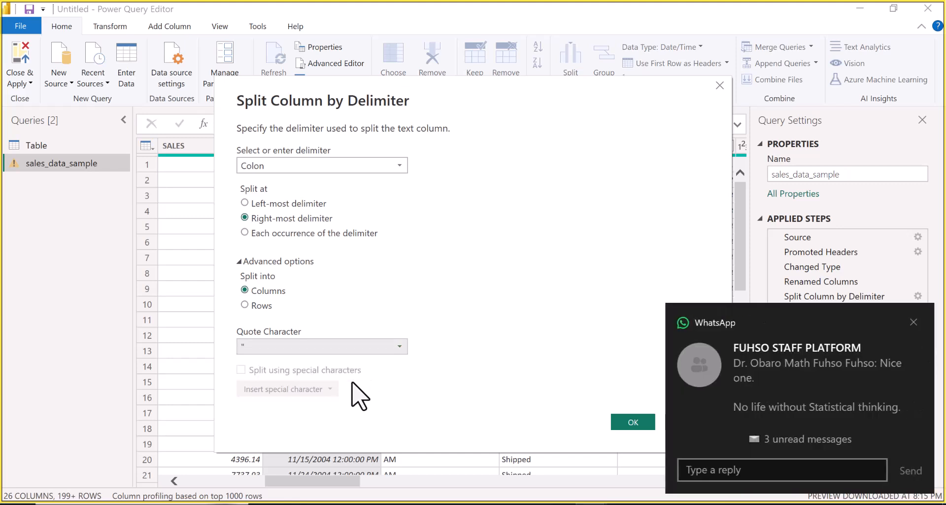
pyautogui.click(913, 322)
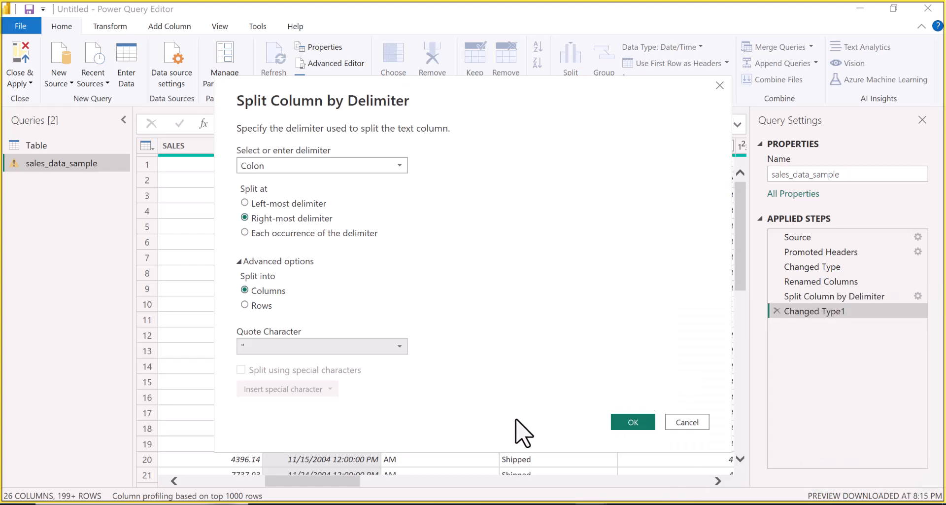
pyautogui.click(622, 420)
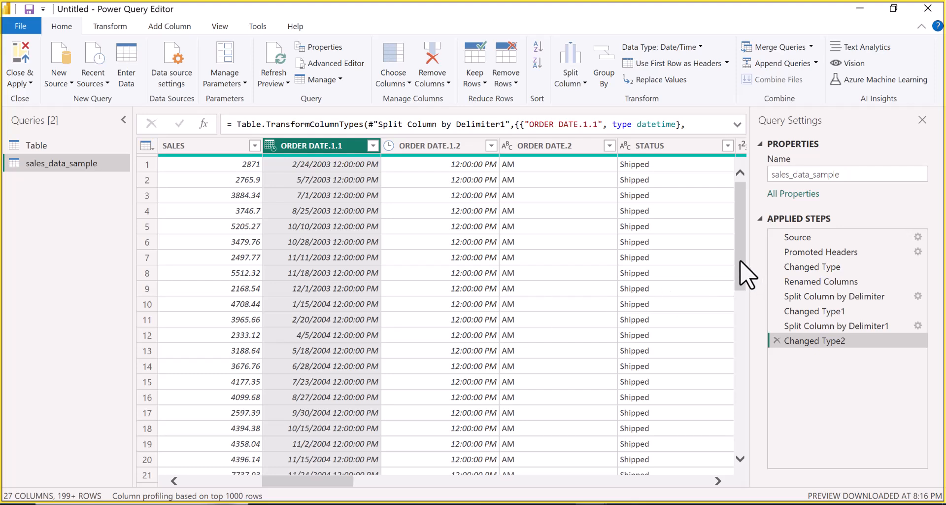
# - Extract the text before the space delimiter in ORDER DATE.1.1, scanning from the start of the input and skipping 0 delimiters
pyautogui.moveTo(746, 279); pyautogui.dragTo(739, 218)
pyautogui.click(116, 28)
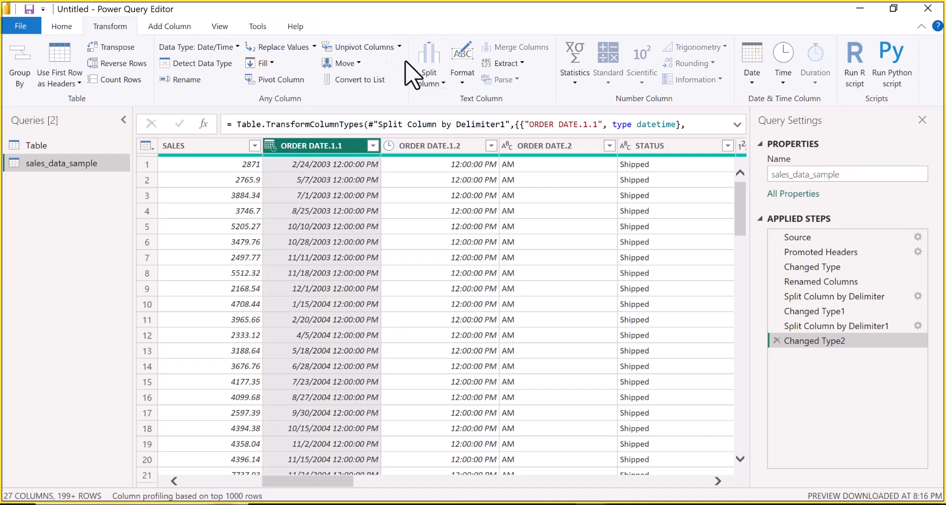
pyautogui.click(520, 63)
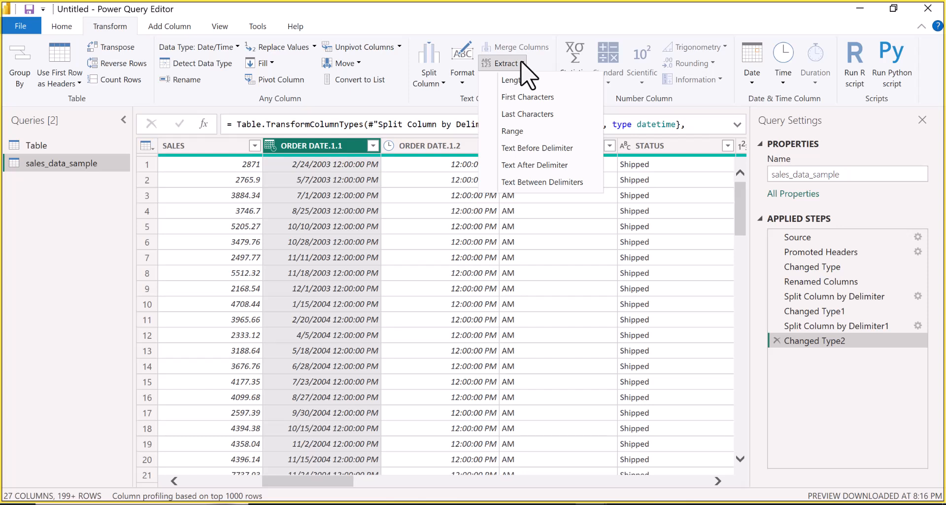
pyautogui.click(401, 21)
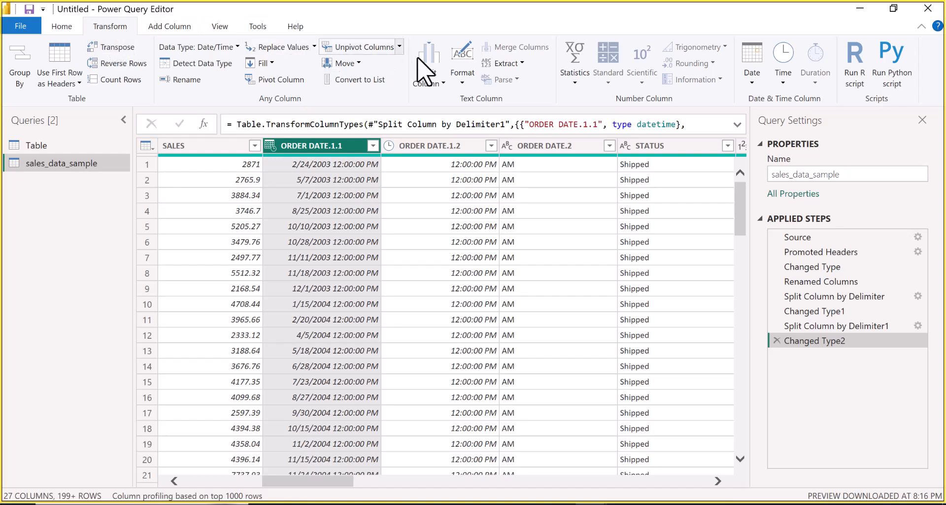
pyautogui.click(520, 64)
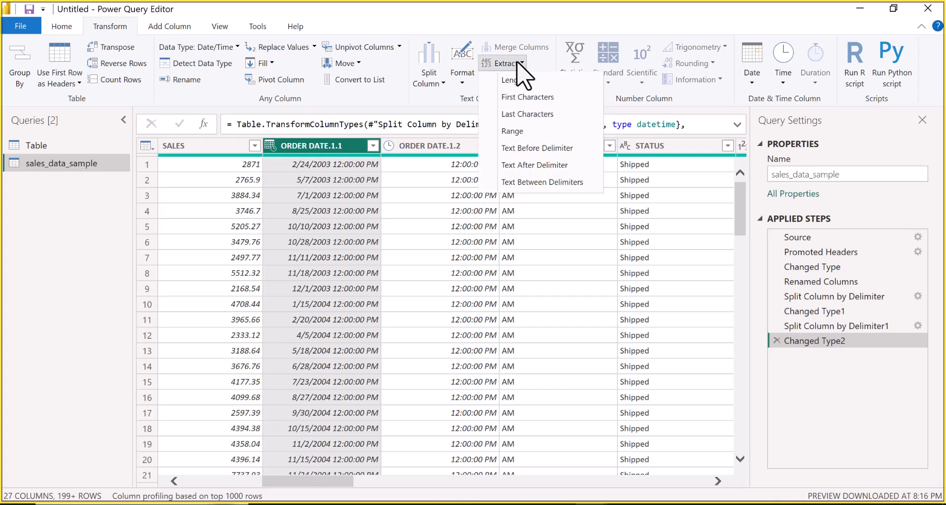
pyautogui.click(533, 149)
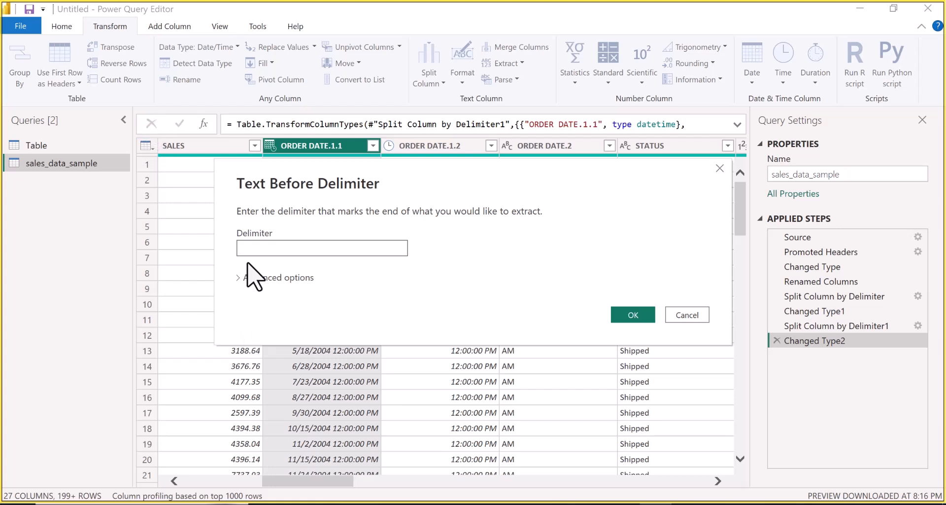
pyautogui.click(239, 279)
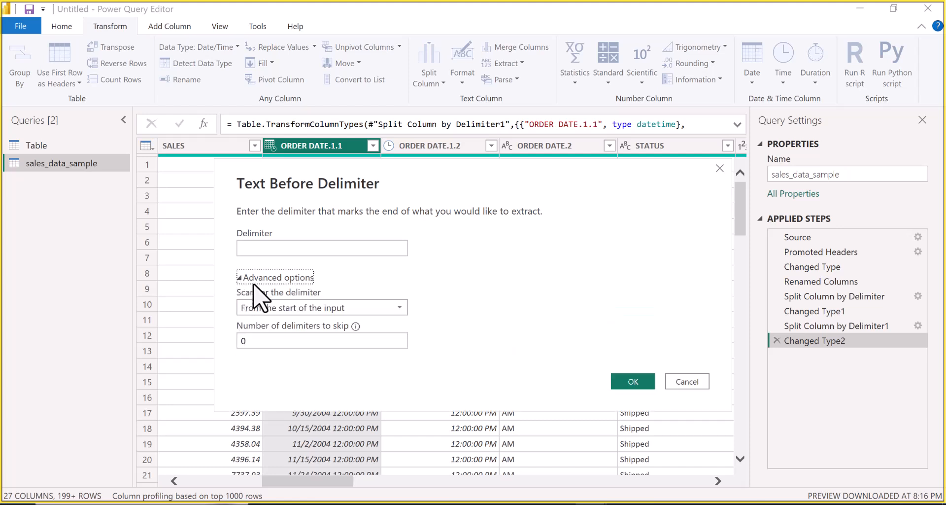
pyautogui.click(242, 248)
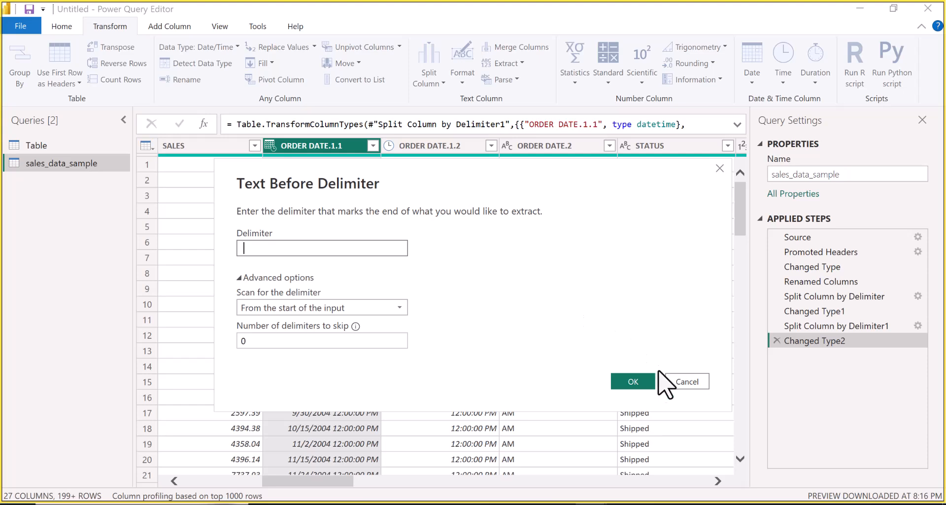
pyautogui.click(634, 381)
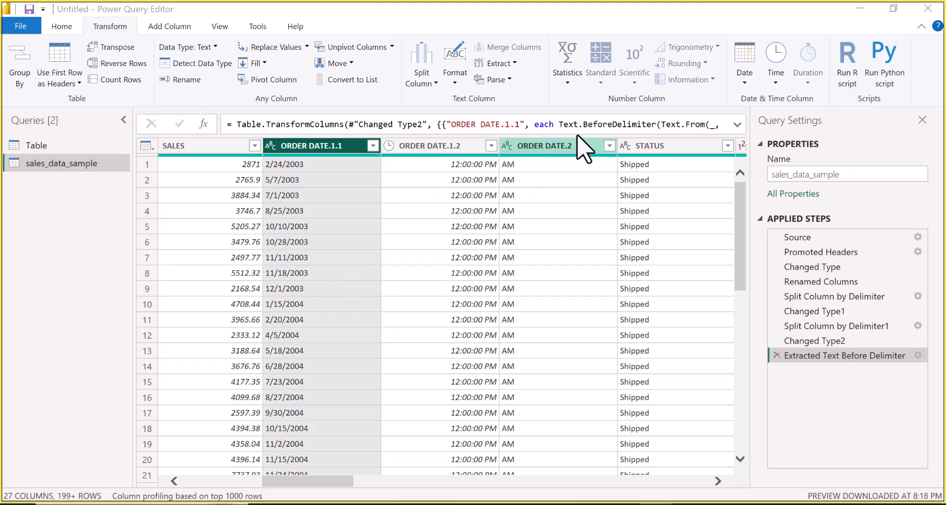
# - Remove the ORDER DATE.2 column from the sales_data_sample query
pyautogui.click(551, 146)
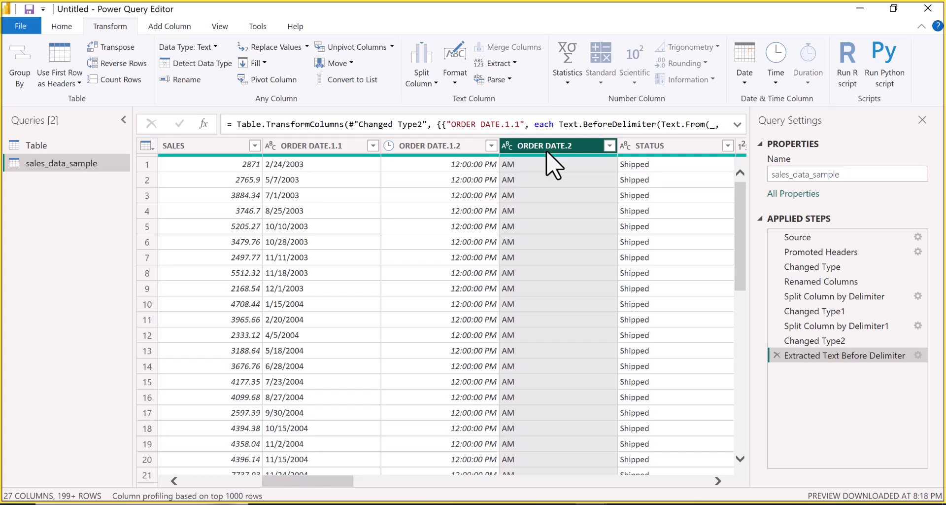
pyautogui.rightClick(547, 151)
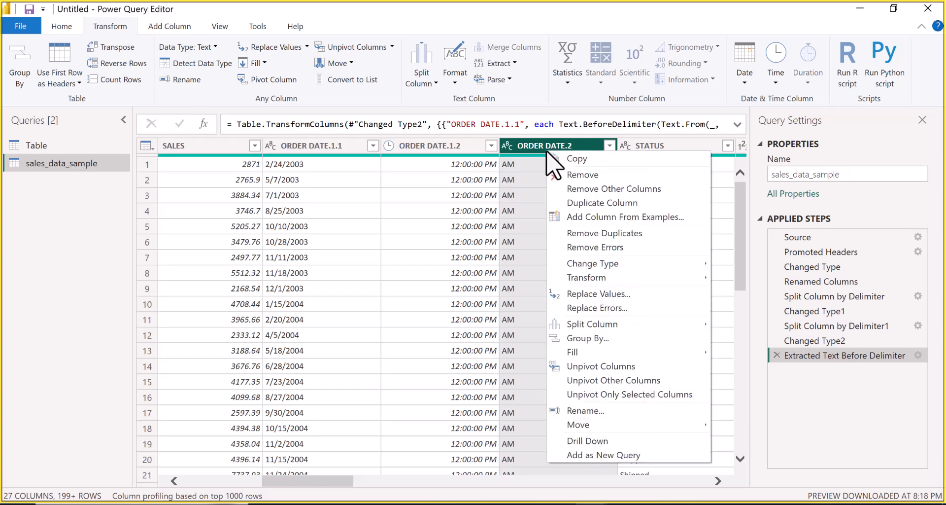
pyautogui.click(579, 177)
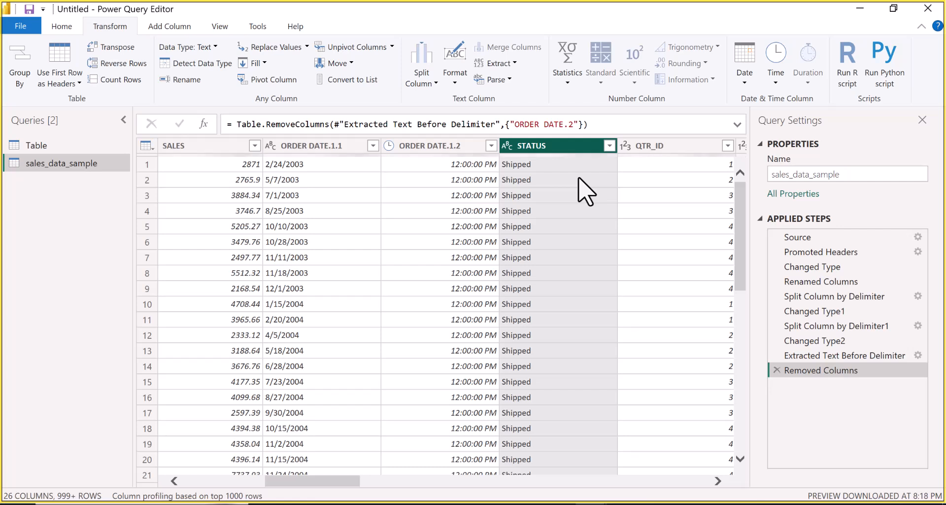
# - Rename the ORDER DATE.1.2 column to Time
pyautogui.click(428, 146)
pyautogui.doubleClick(428, 147)
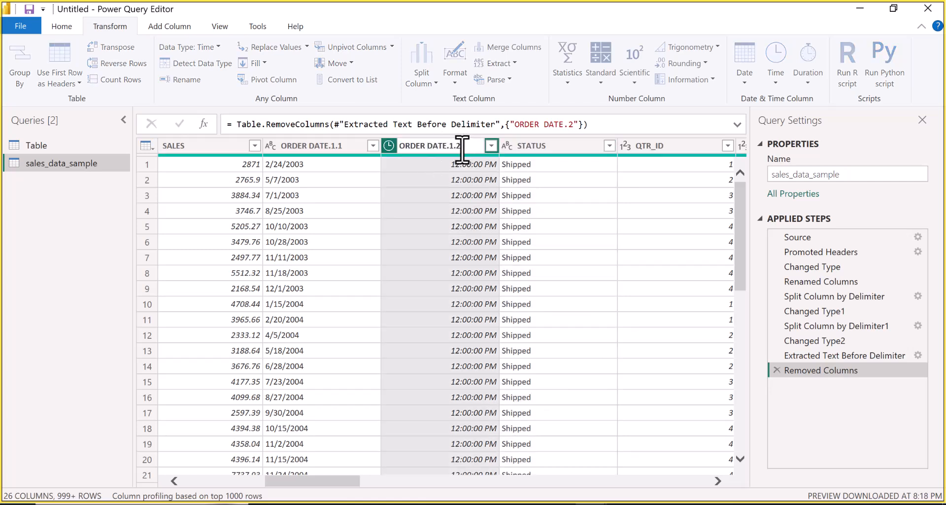
pyautogui.press('BackSpace')
pyautogui.press('BackSpace')
pyautogui.press('BackSpace')
pyautogui.press('BackSpace')
pyautogui.press('BackSpace')
pyautogui.press('BackSpace')
pyautogui.press('BackSpace')
pyautogui.press('BackSpace')
pyautogui.press('BackSpace')
pyautogui.press('BackSpace')
pyautogui.press('BackSpace')
pyautogui.press('BackSpace')
pyautogui.press('BackSpace')
pyautogui.press('BackSpace')
pyautogui.write('Tim')
pyautogui.press('Return')
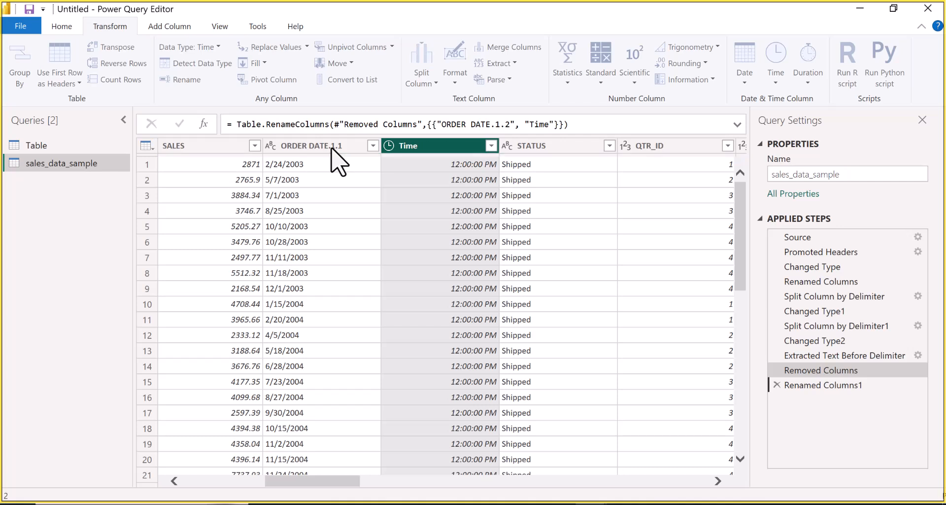
# - Rename the ORDER DATE.1.1 column to ORDER DATE and set its data type to Date
pyautogui.click(332, 148)
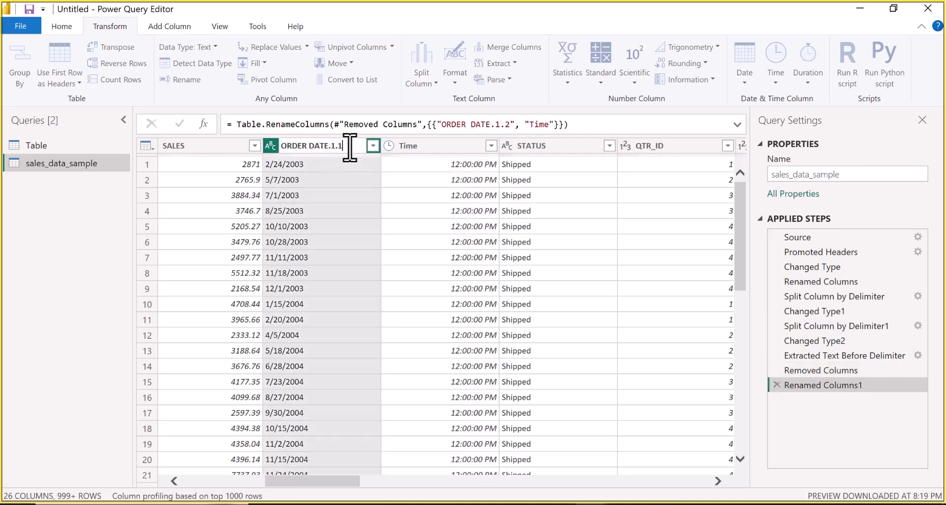
pyautogui.press('BackSpace')
pyautogui.press('BackSpace')
pyautogui.press('BackSpace')
pyautogui.press('BackSpace')
pyautogui.press('Escape')
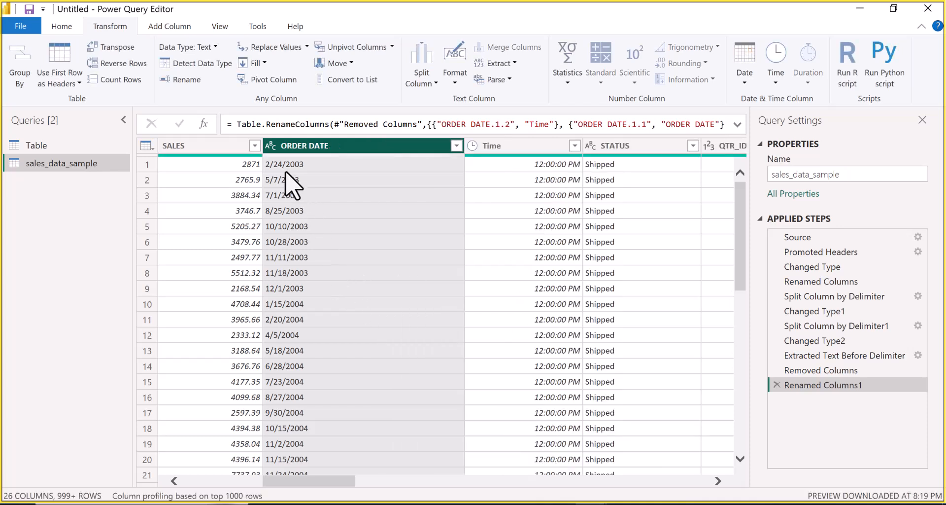
pyautogui.click(271, 146)
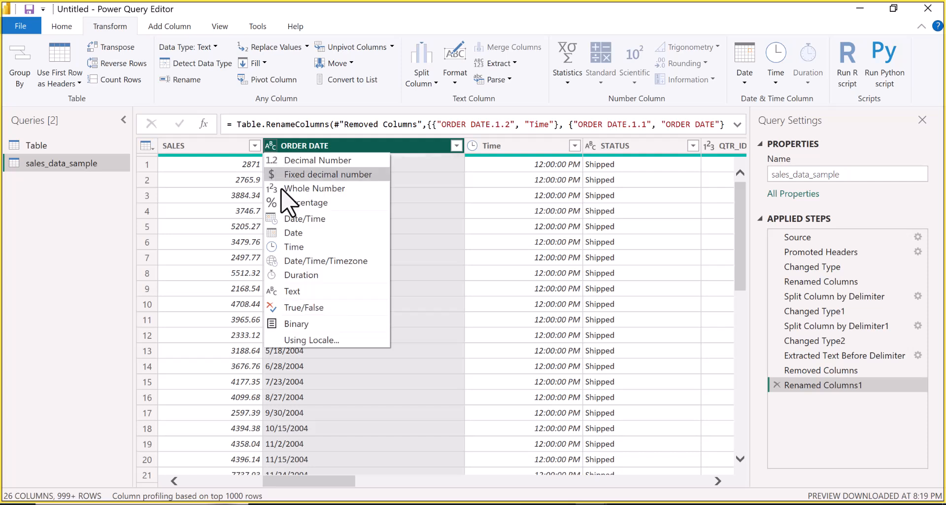
pyautogui.click(288, 236)
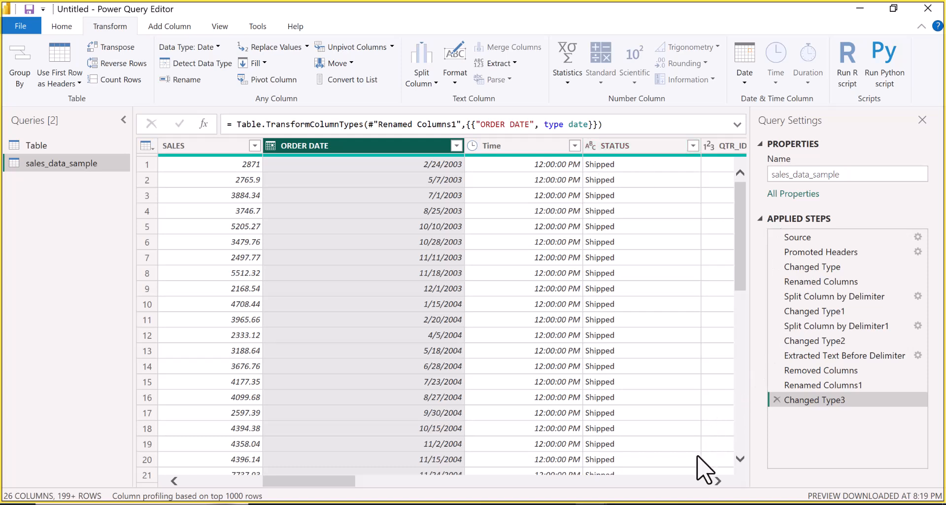
# - Review the remaining columns of sales_data_sample through DEALSIZE, and return to the first columns
pyautogui.click(718, 481)
pyautogui.click(718, 481)
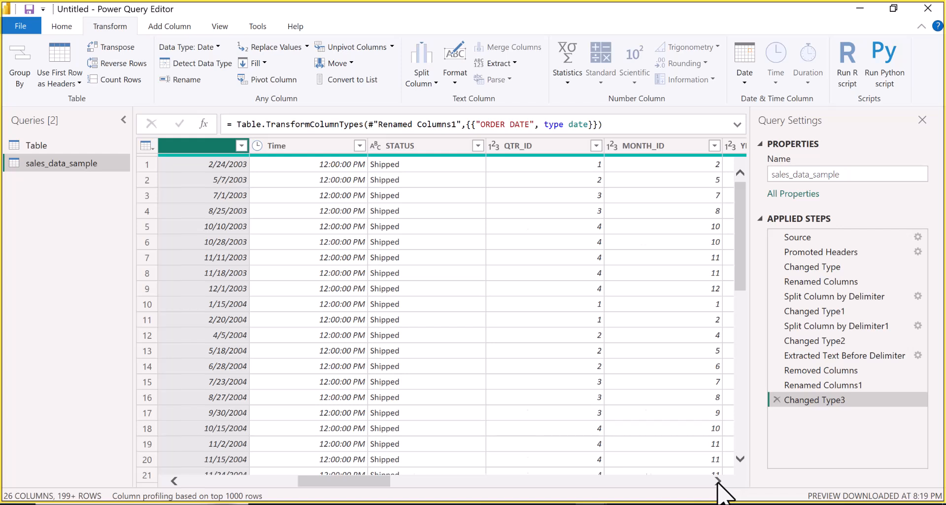
pyautogui.click(718, 480)
pyautogui.click(718, 481)
pyautogui.click(718, 481)
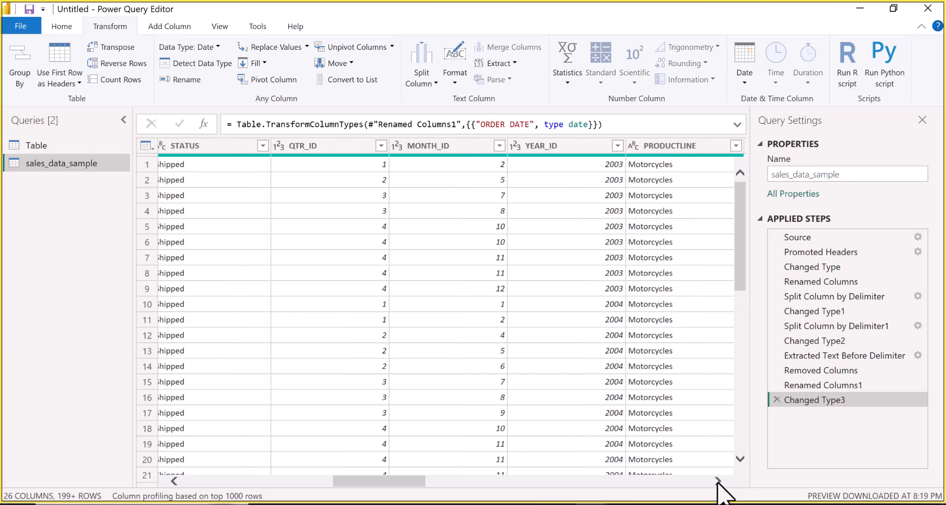
pyautogui.click(718, 481)
pyautogui.click(718, 481)
pyautogui.click(718, 480)
pyautogui.click(718, 480)
pyautogui.click(718, 481)
pyautogui.click(718, 480)
pyautogui.click(718, 481)
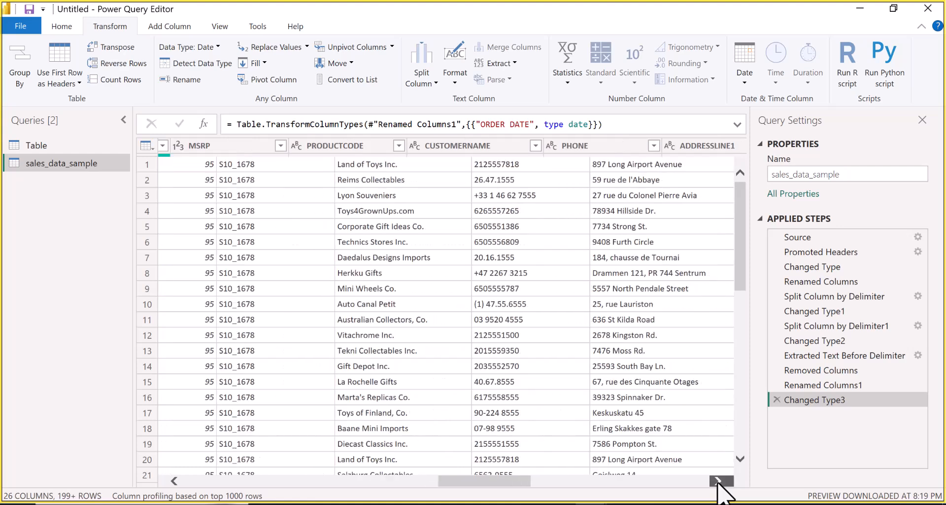
pyautogui.click(718, 481)
pyautogui.click(718, 481)
pyautogui.click(718, 480)
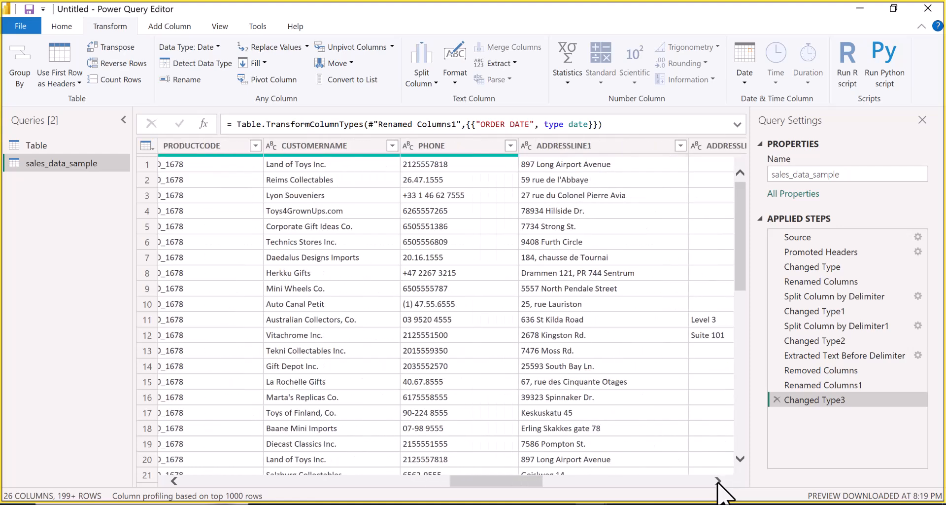
pyautogui.click(718, 481)
pyautogui.click(718, 481)
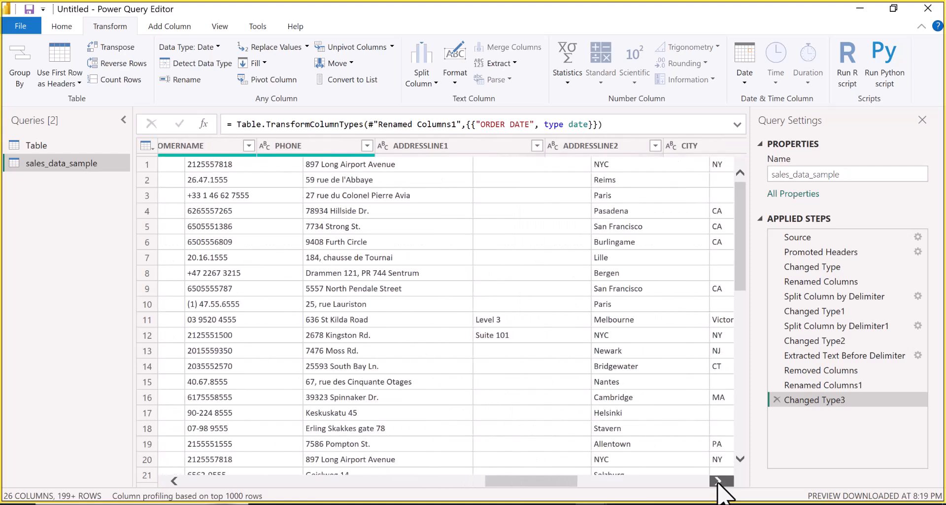
pyautogui.click(718, 481)
pyautogui.click(718, 481)
pyautogui.click(718, 480)
pyautogui.click(718, 481)
pyautogui.click(718, 481)
pyautogui.click(718, 481)
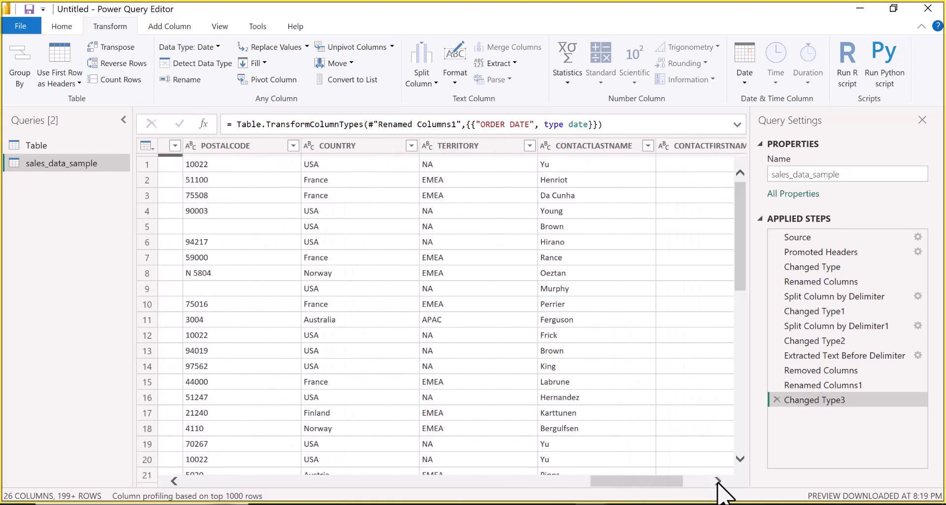
pyautogui.click(718, 480)
pyautogui.click(718, 480)
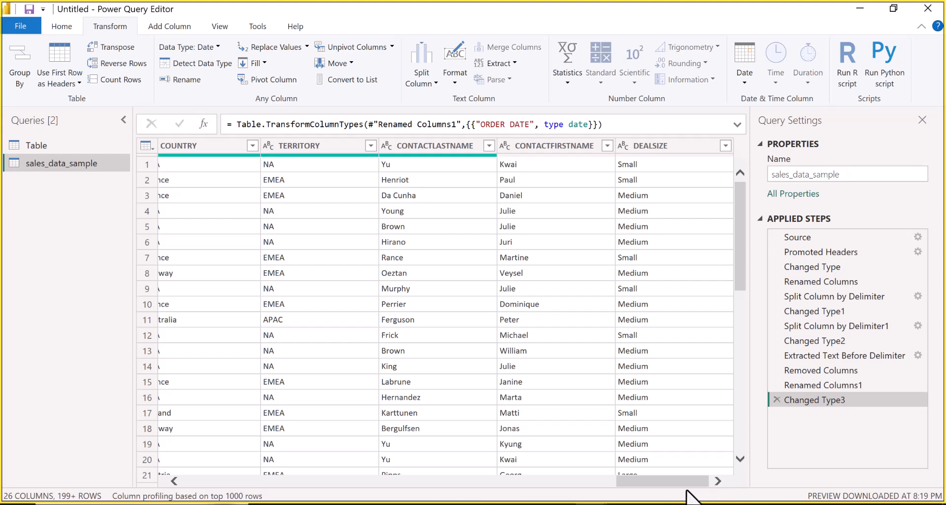
pyautogui.moveTo(640, 487); pyautogui.dragTo(208, 484)
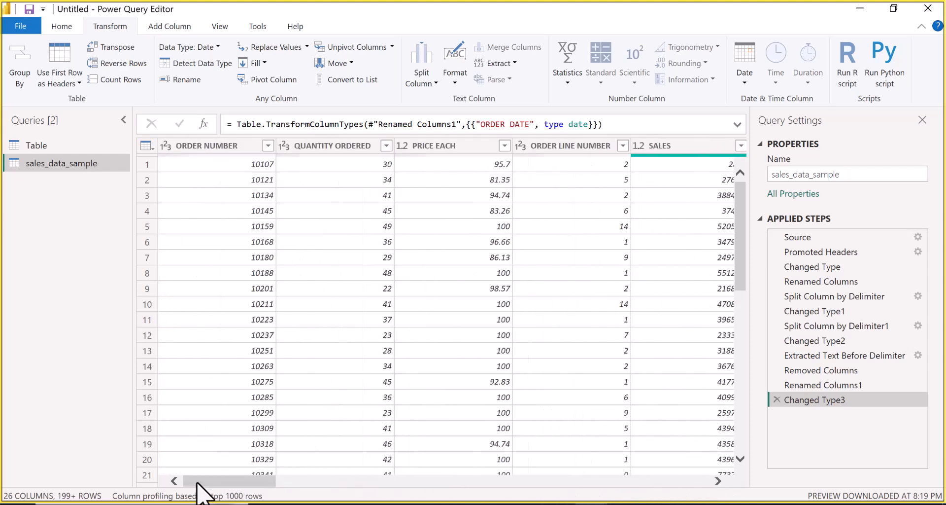
# - Apply the pending query changes and close the Power Query Editor
pyautogui.click(55, 25)
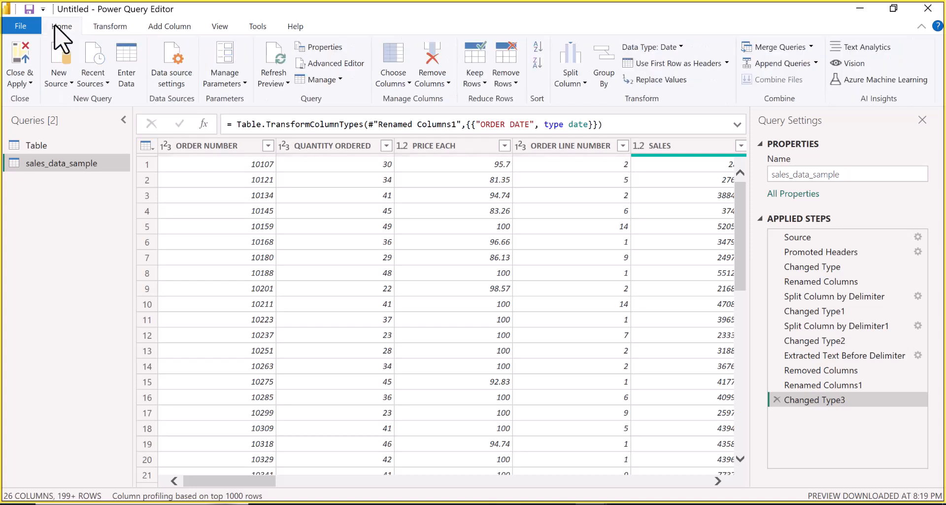
pyautogui.click(24, 84)
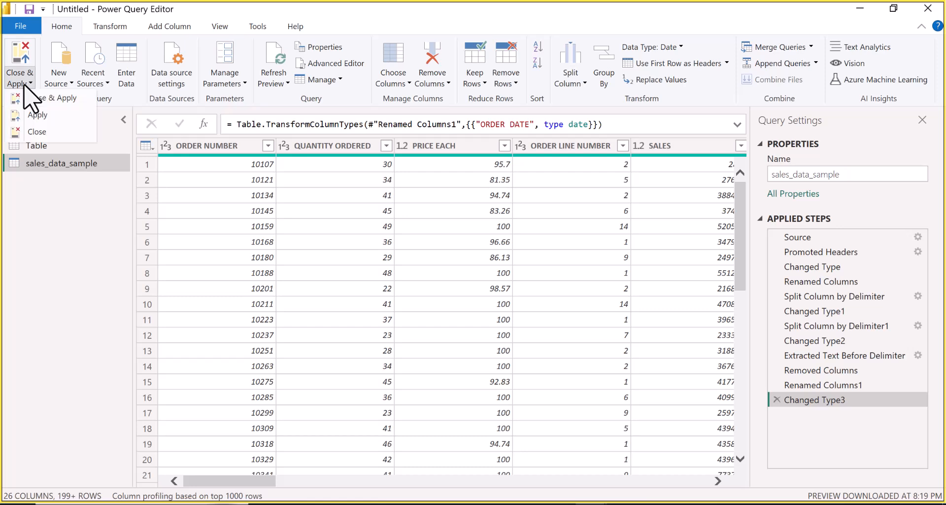
pyautogui.click(29, 98)
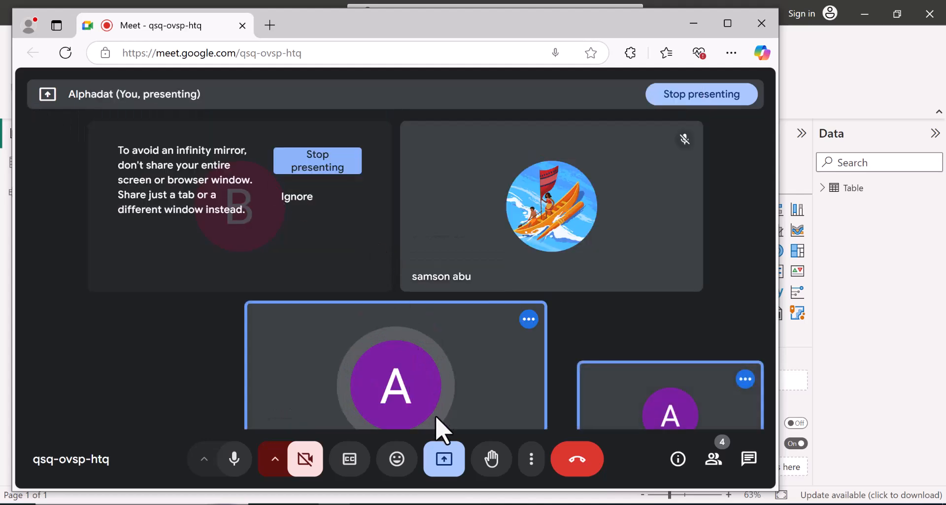
# - Stop the current screen presentation in Google Meet and share the Untitled Power BI Desktop window instead
pyautogui.click(444, 460)
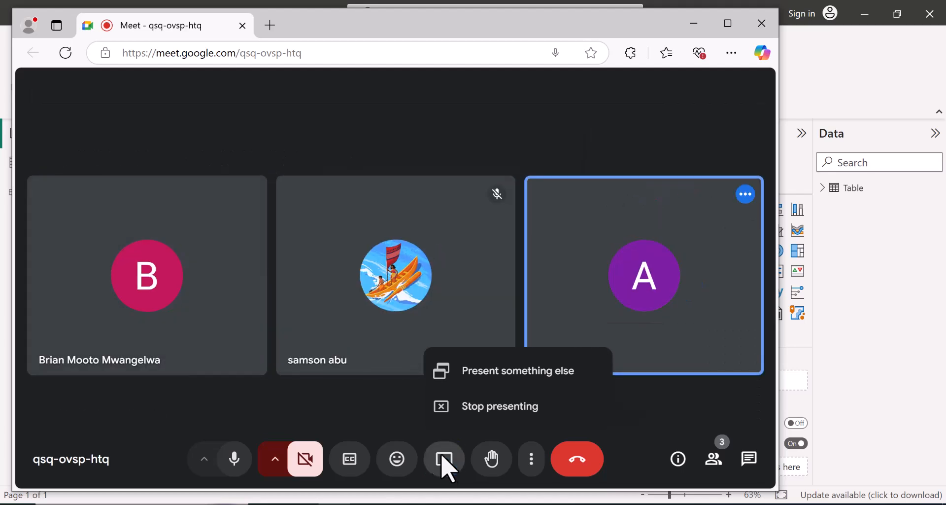
pyautogui.click(446, 463)
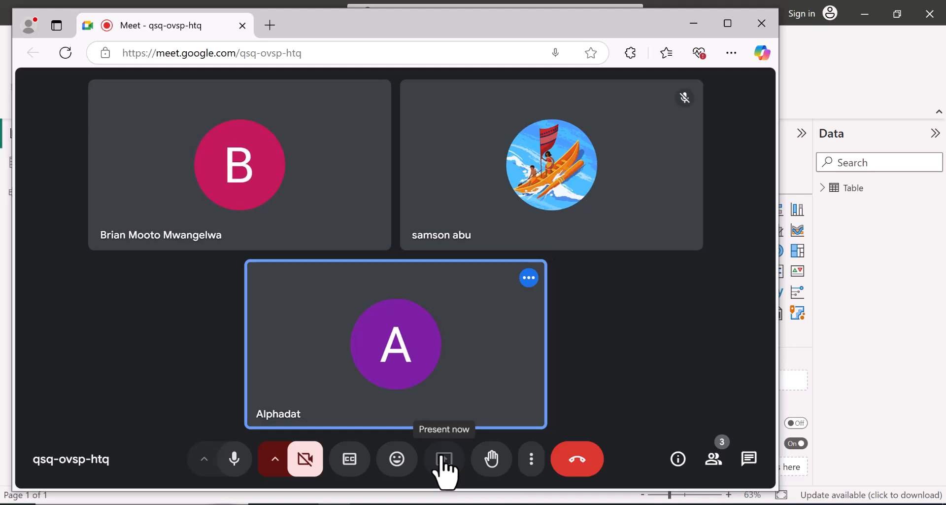
pyautogui.click(440, 461)
pyautogui.click(407, 132)
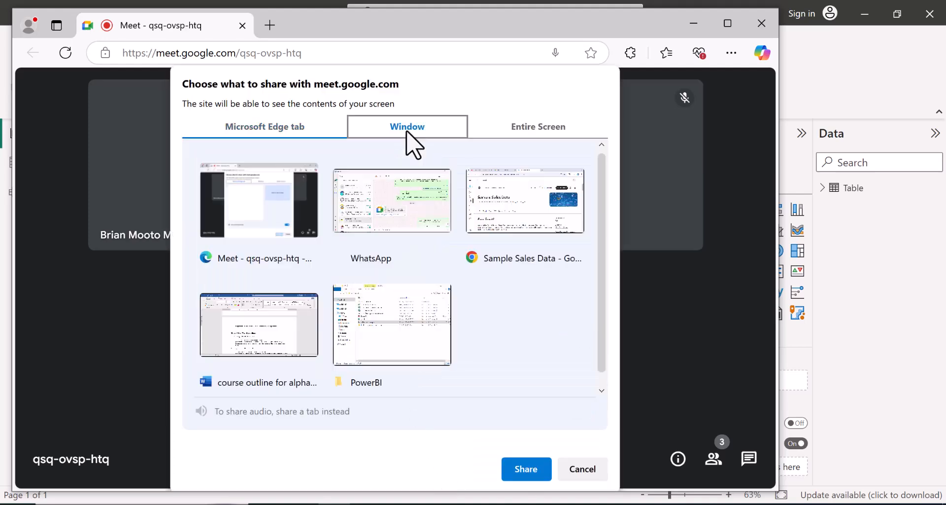
pyautogui.hotkey('alt', 'Tab')
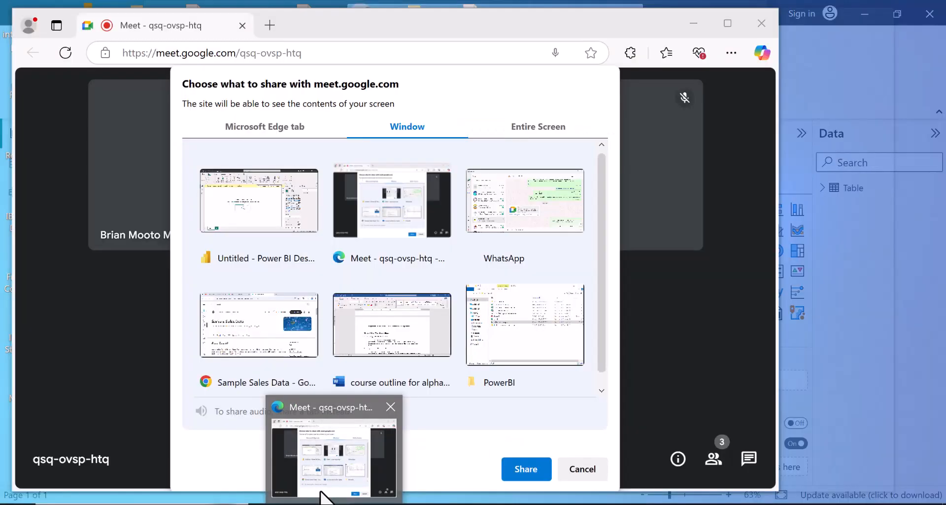
pyautogui.click(321, 491)
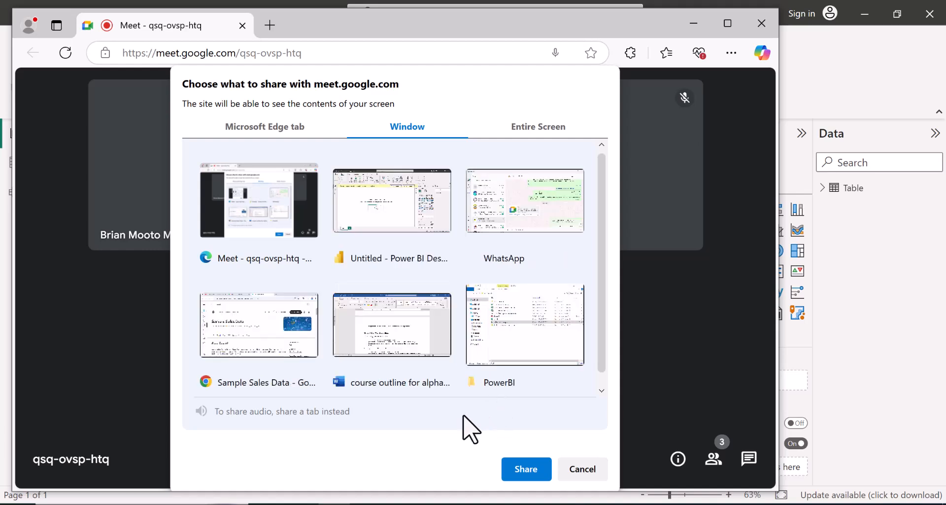
pyautogui.click(380, 217)
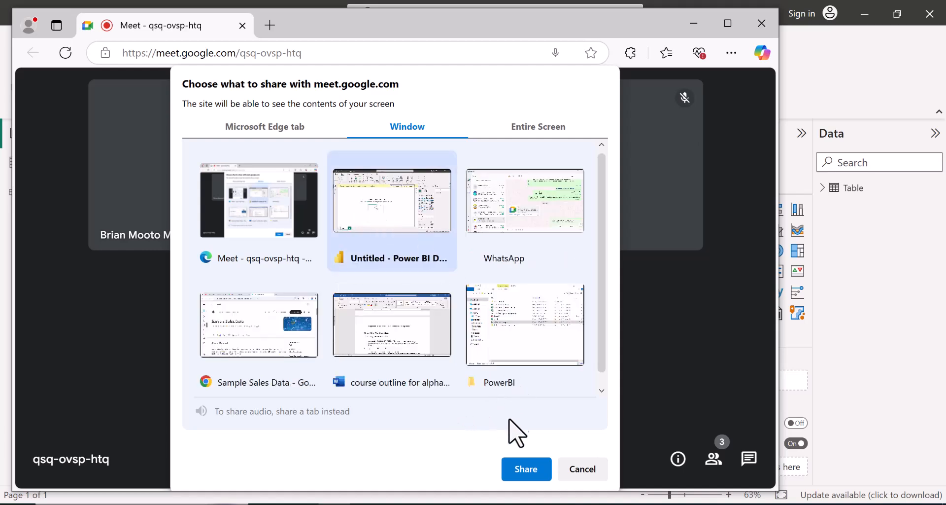
pyautogui.click(524, 470)
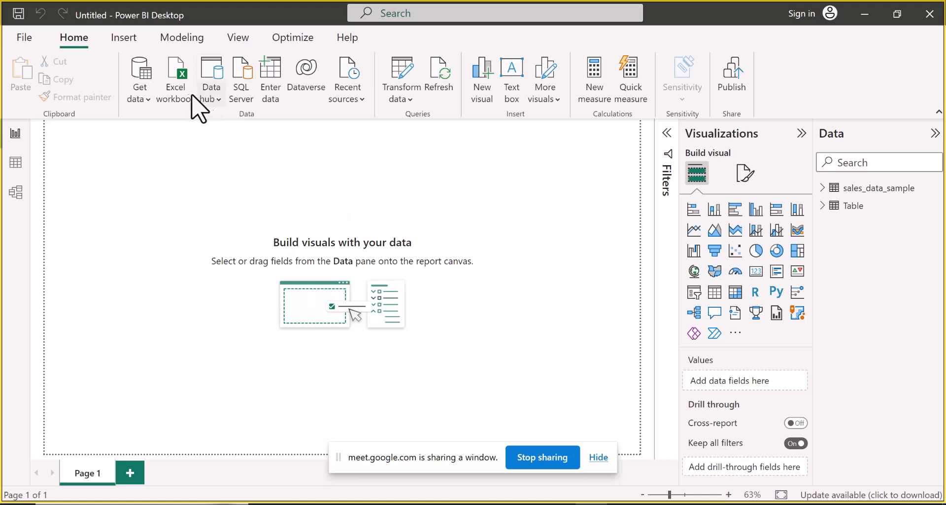
# - Import Sheet1 from the Excel workbook profit.xlsx and open it in Power Query for transformation, dismissing the chat notification
pyautogui.click(145, 101)
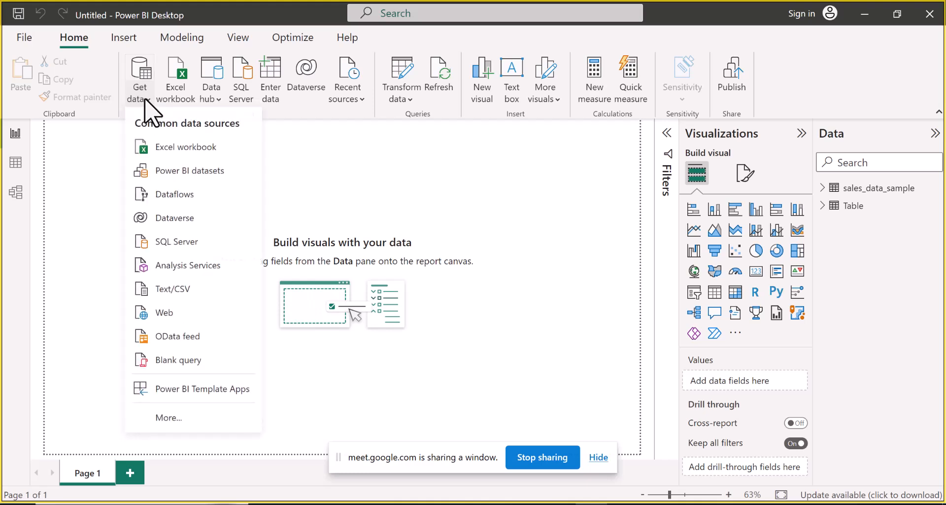
pyautogui.click(175, 147)
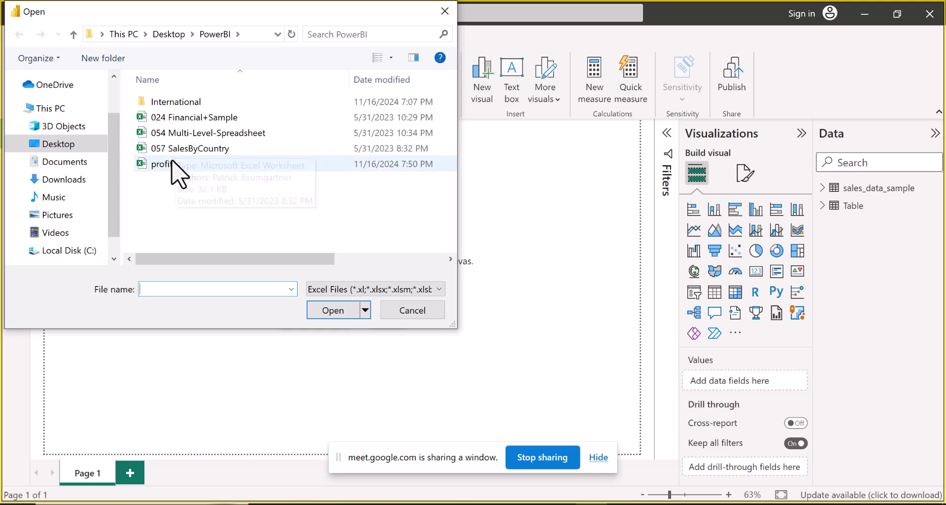
pyautogui.click(178, 165)
pyautogui.click(319, 313)
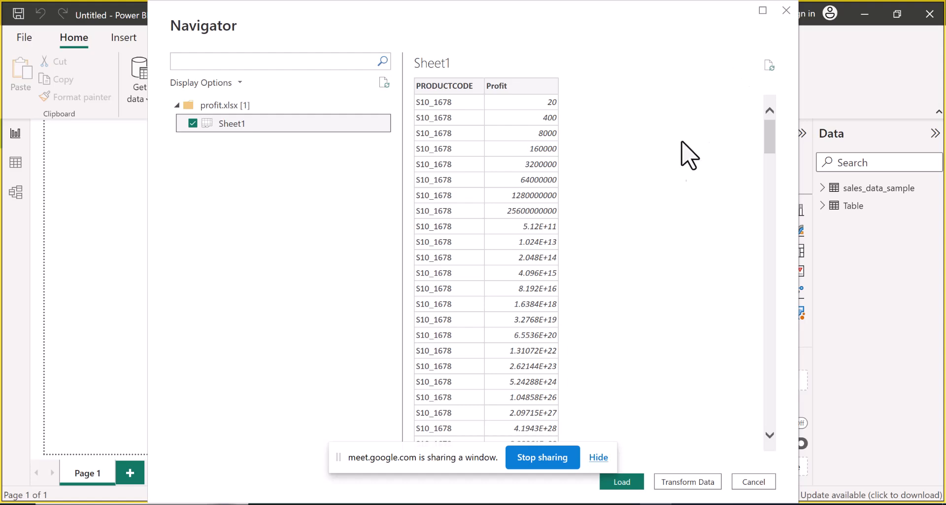
pyautogui.click(685, 482)
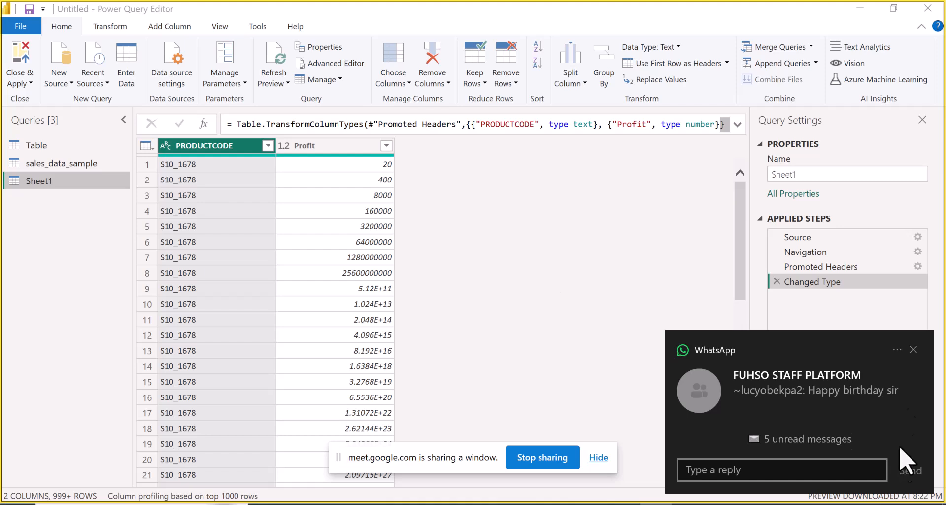
pyautogui.click(913, 350)
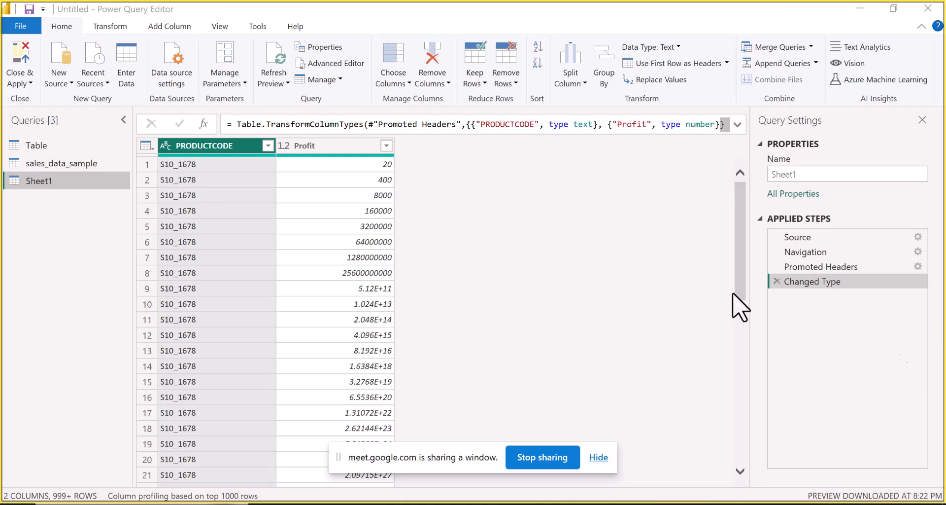
pyautogui.click(111, 27)
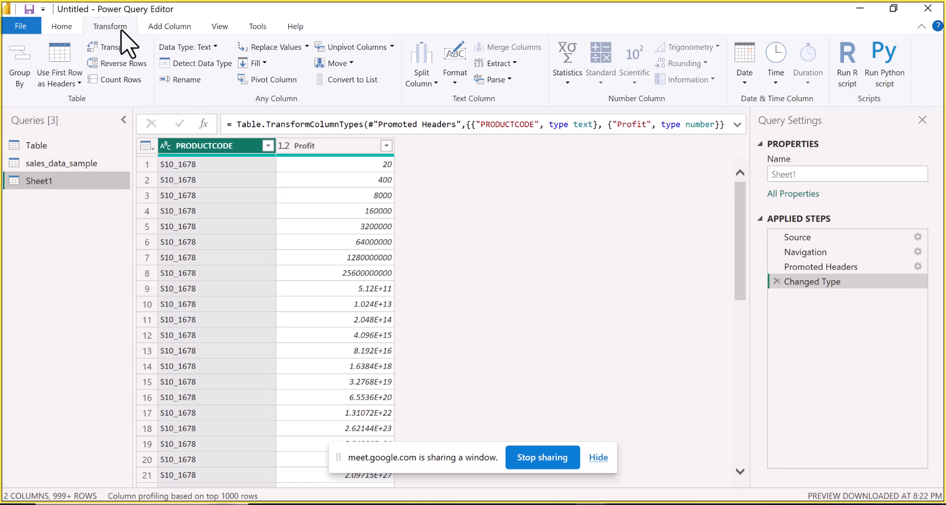
pyautogui.click(170, 36)
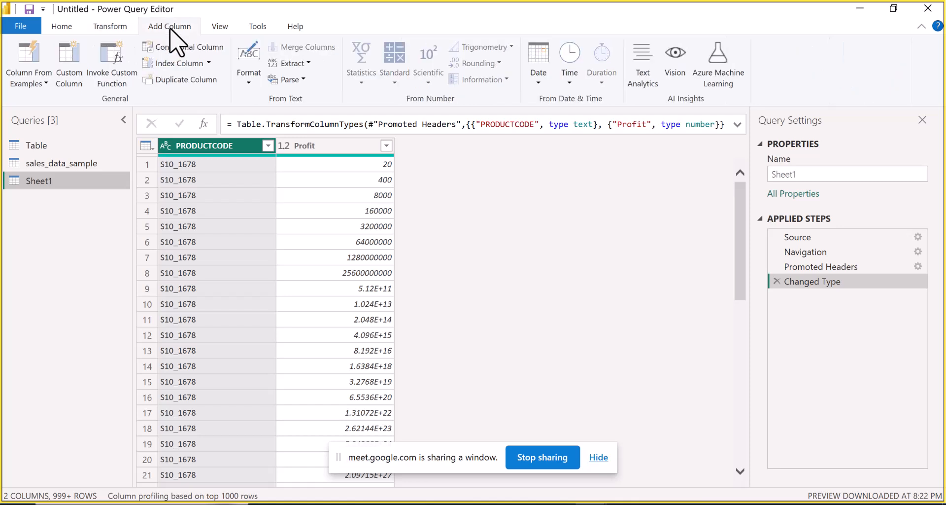
pyautogui.click(223, 31)
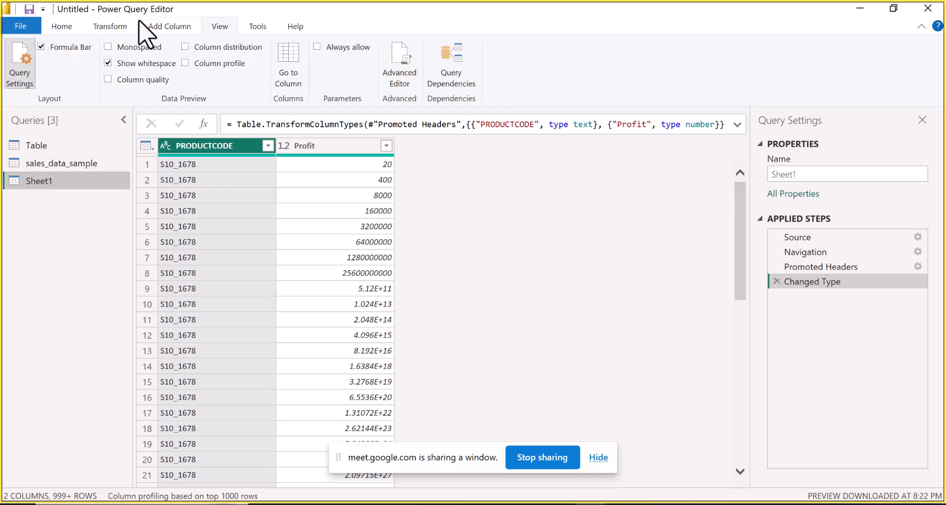
# - Start merging Sheet1 with another query, dismiss the message notification and choose sales_data_sample as the second table
pyautogui.click(67, 31)
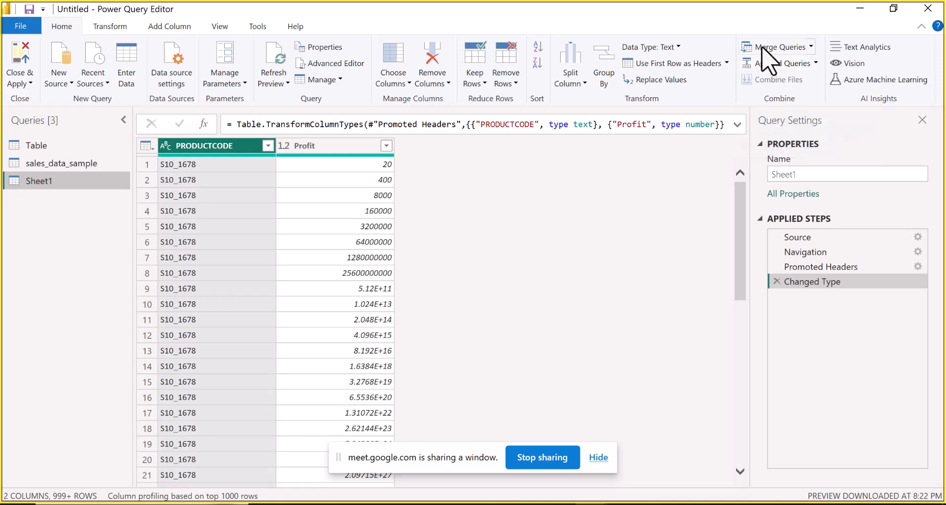
pyautogui.click(811, 47)
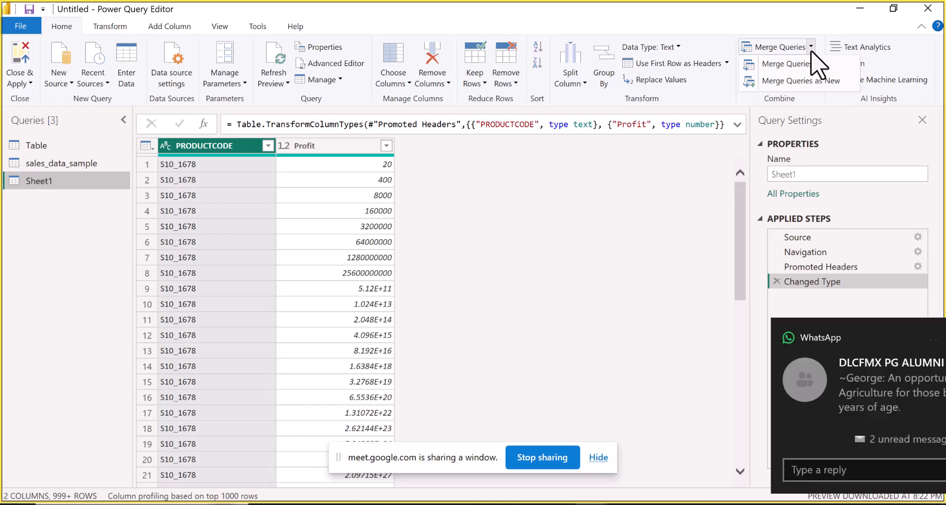
pyautogui.click(807, 62)
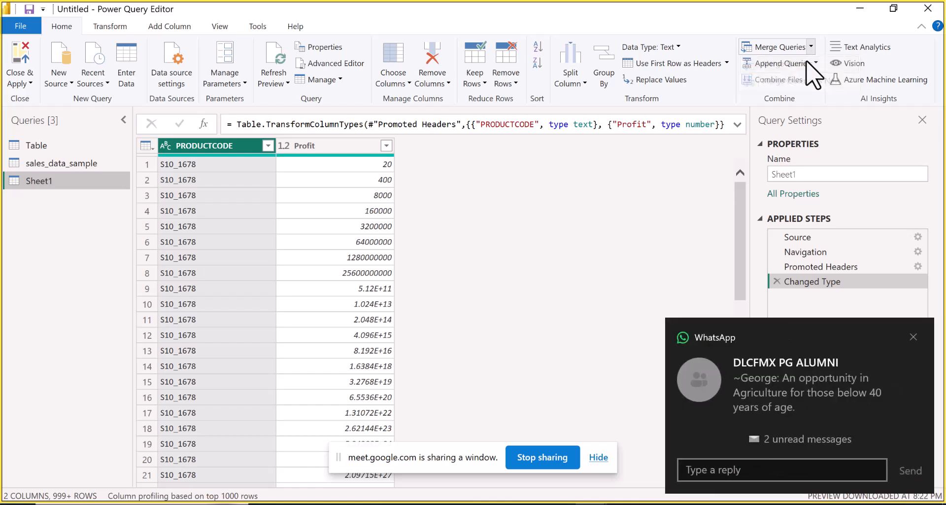
pyautogui.click(913, 338)
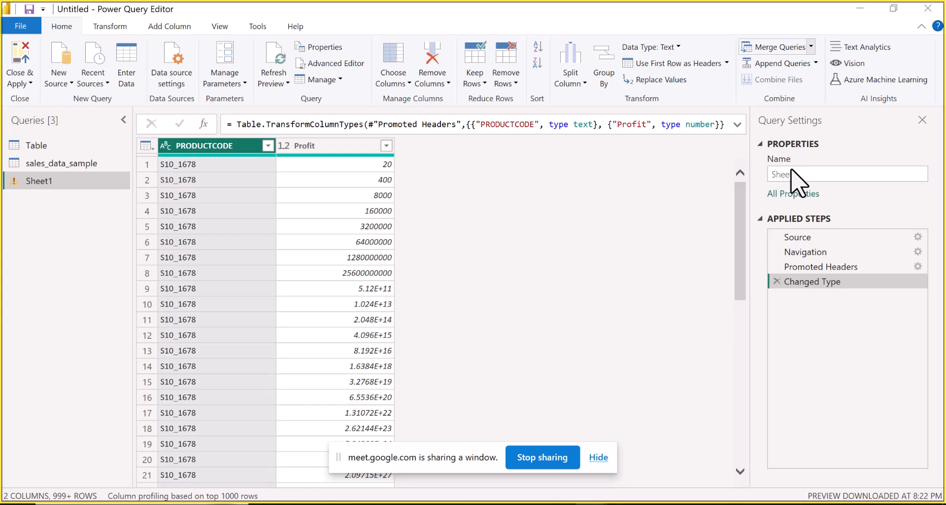
pyautogui.click(781, 47)
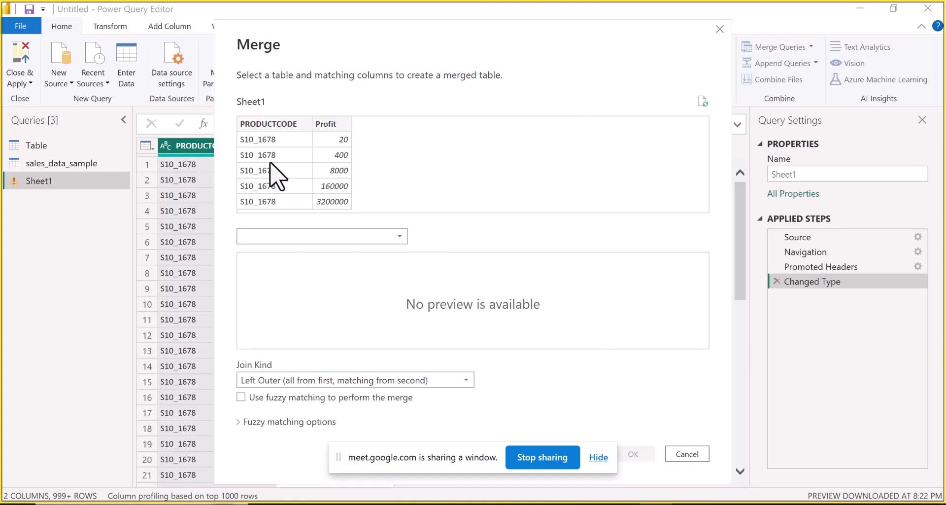
pyautogui.click(400, 236)
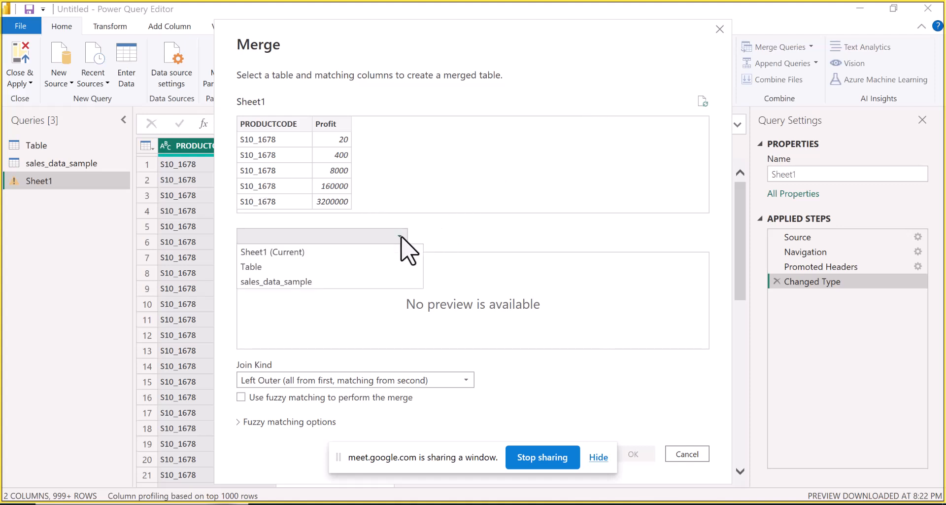
pyautogui.click(441, 226)
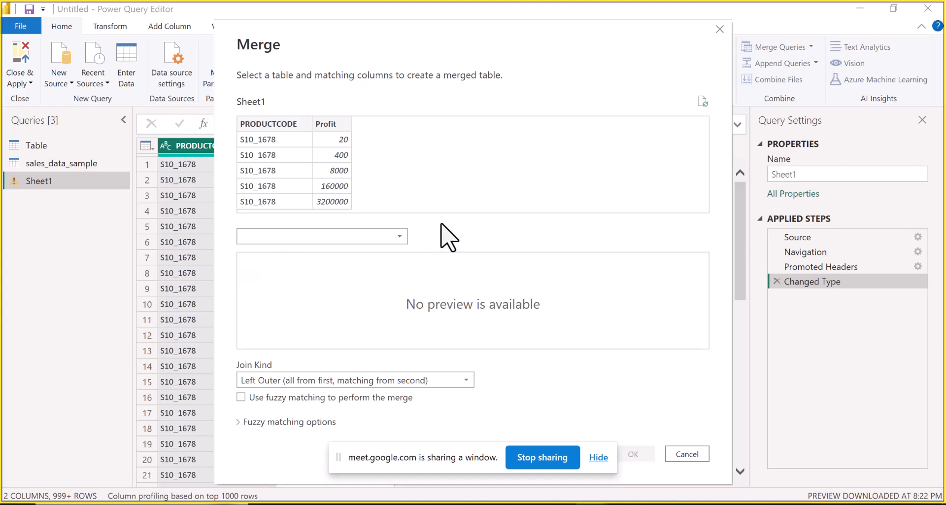
pyautogui.click(402, 236)
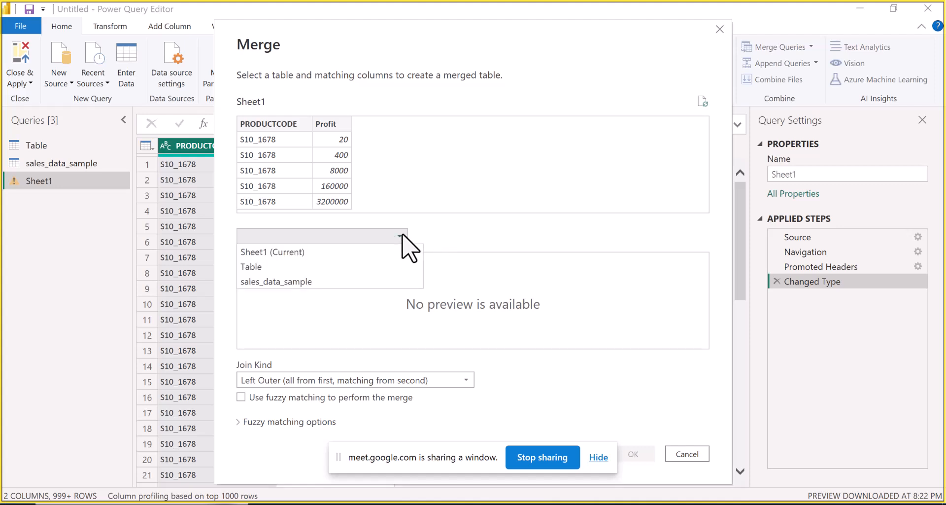
pyautogui.click(277, 284)
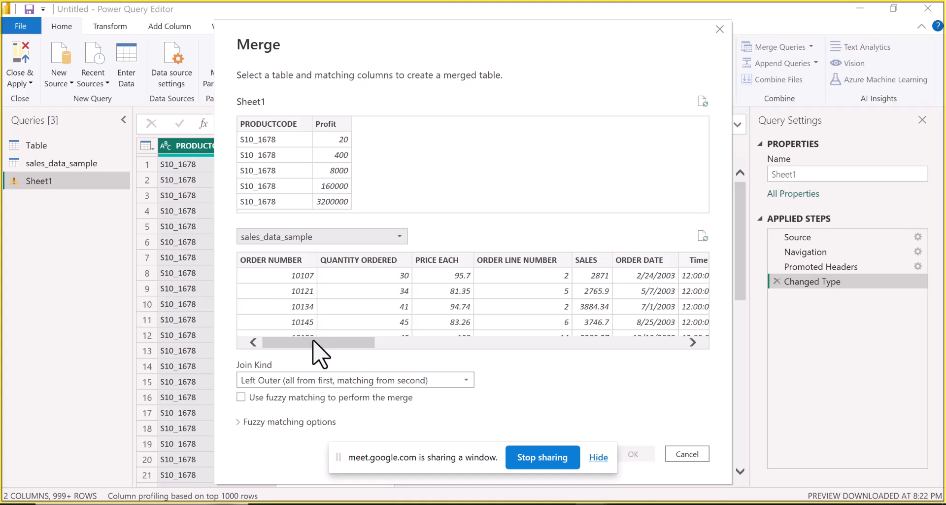
# - Match Sheet1 and sales_data_sample on the PRODUCTCODE column in both merge previews
pyautogui.moveTo(315, 341); pyautogui.dragTo(331, 340)
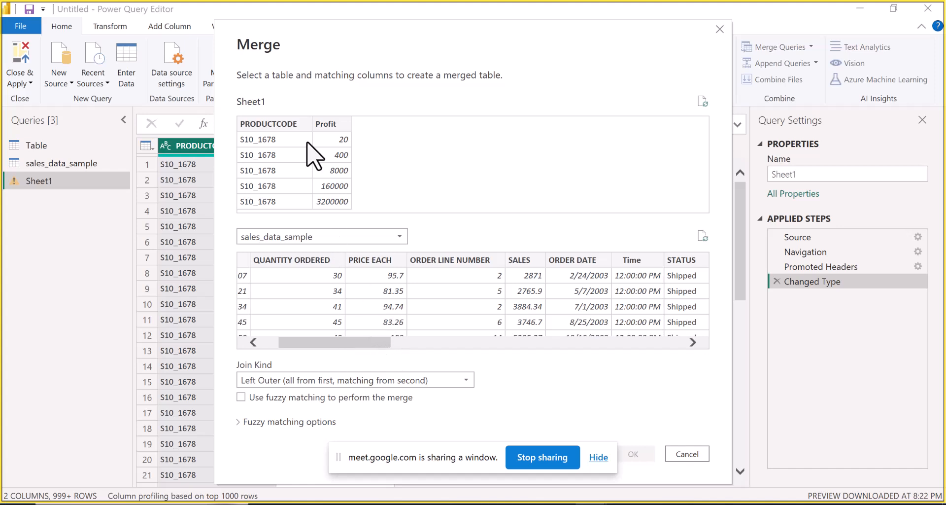
pyautogui.click(269, 123)
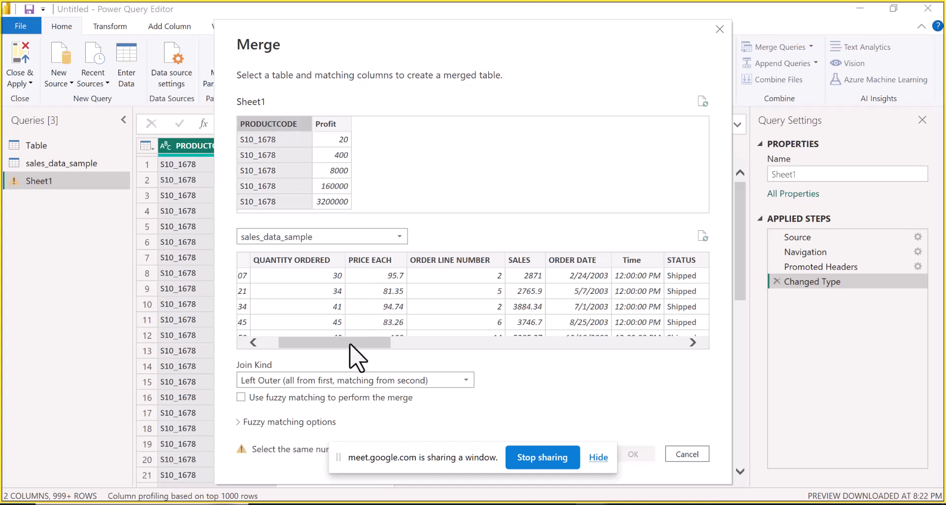
pyautogui.moveTo(349, 342); pyautogui.dragTo(489, 341)
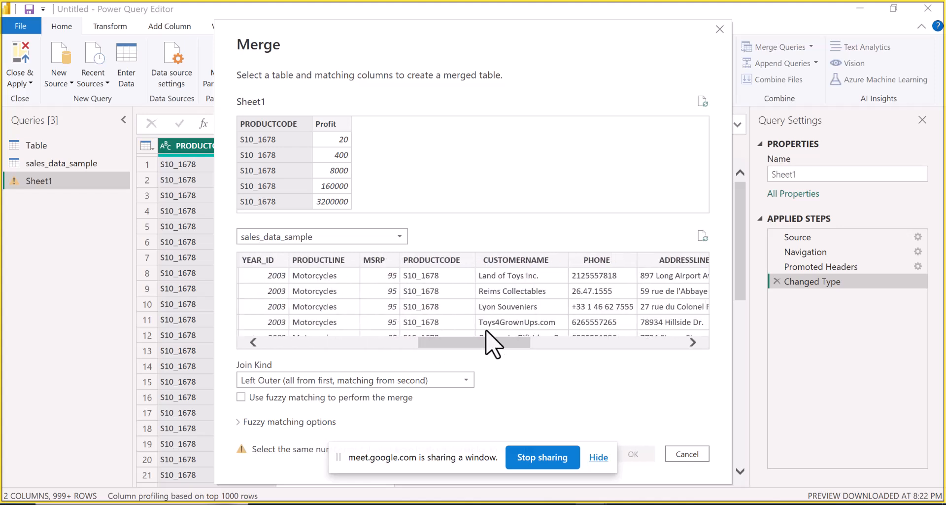
pyautogui.click(441, 259)
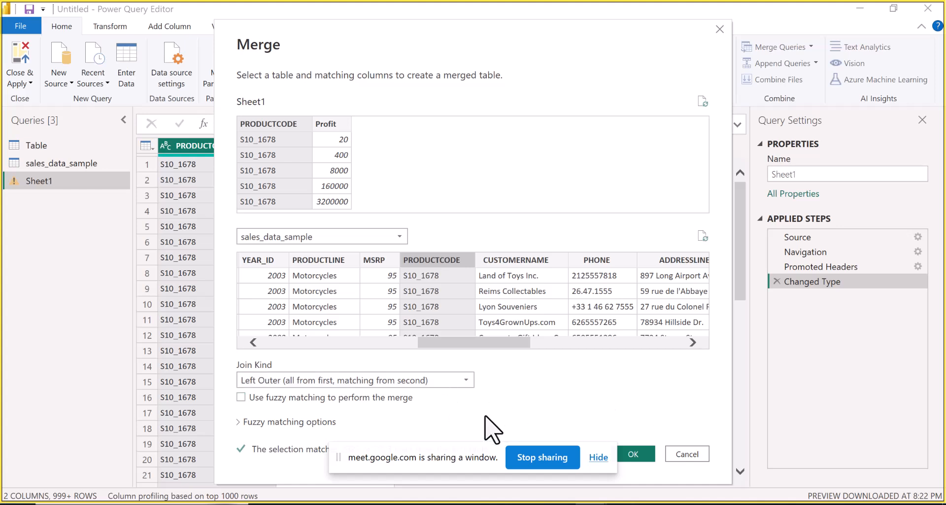
# - Review the join kinds, keep Left Outer (all from first, matching from second), and complete the merge with the sharing notice moved aside
pyautogui.click(466, 382)
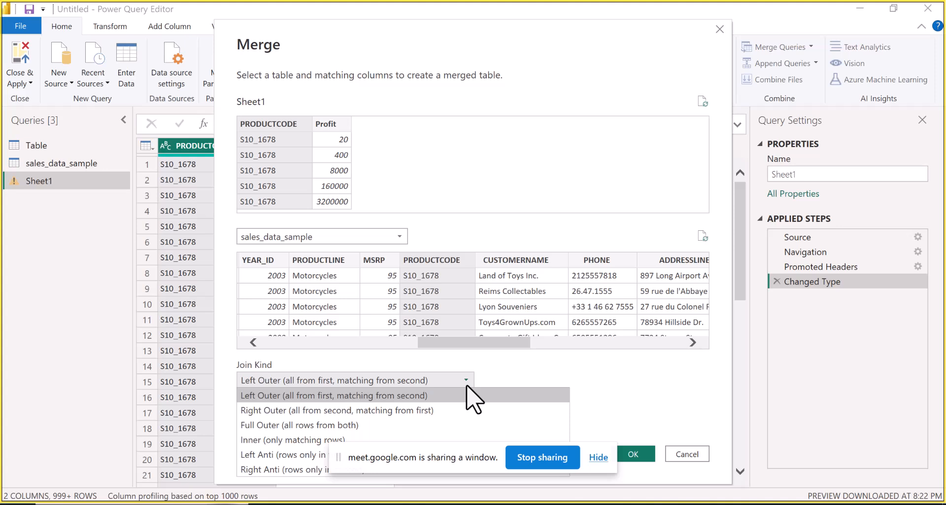
pyautogui.moveTo(410, 446); pyautogui.dragTo(510, 445)
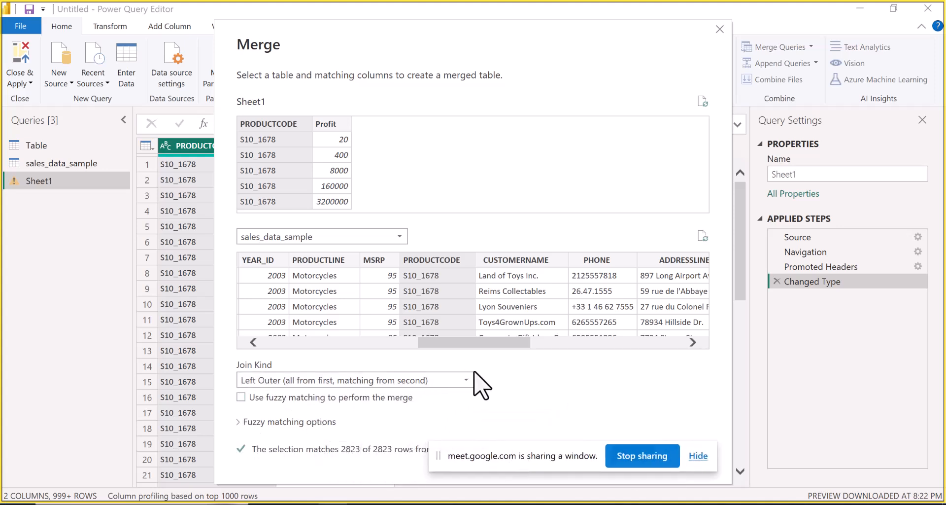
pyautogui.click(464, 384)
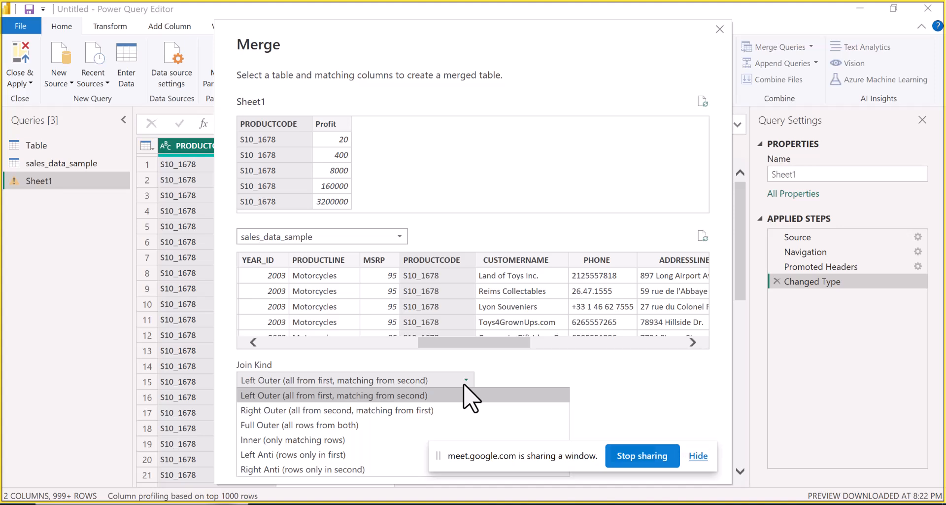
pyautogui.click(280, 386)
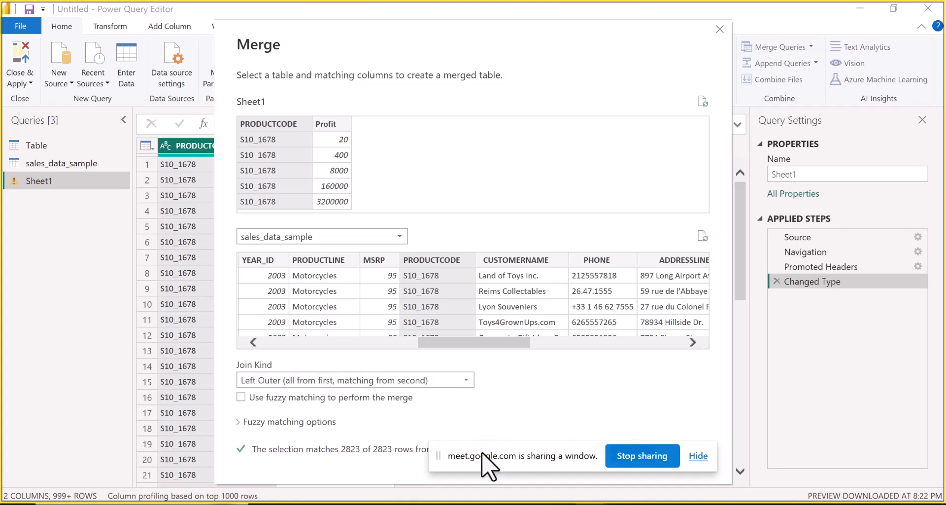
pyautogui.moveTo(463, 451); pyautogui.dragTo(733, 373)
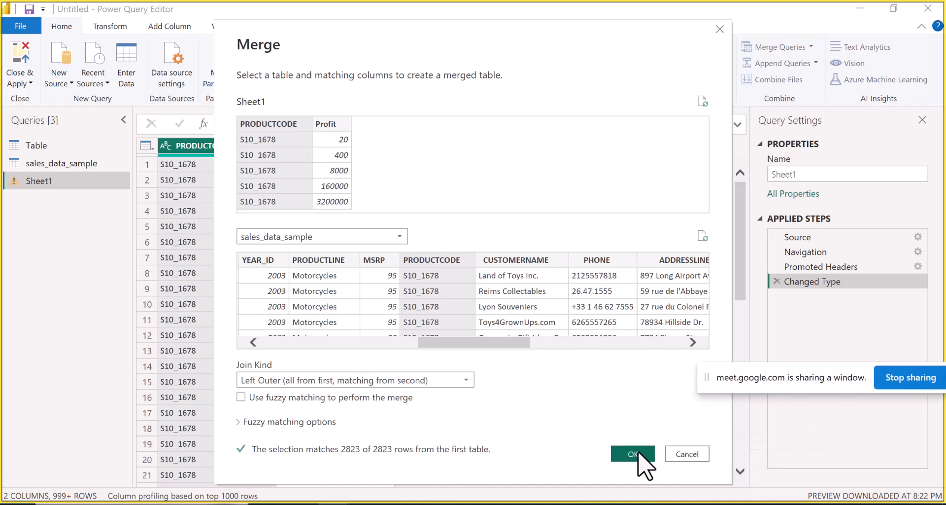
pyautogui.click(633, 453)
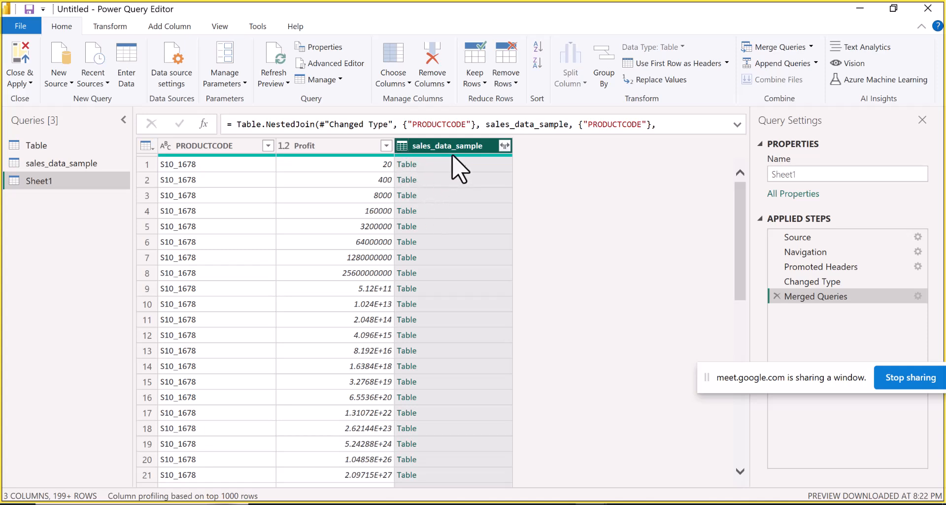
# - Expand the merged sales_data_sample column to include only PRICE EACH, keeping the original column name as prefix
pyautogui.click(505, 146)
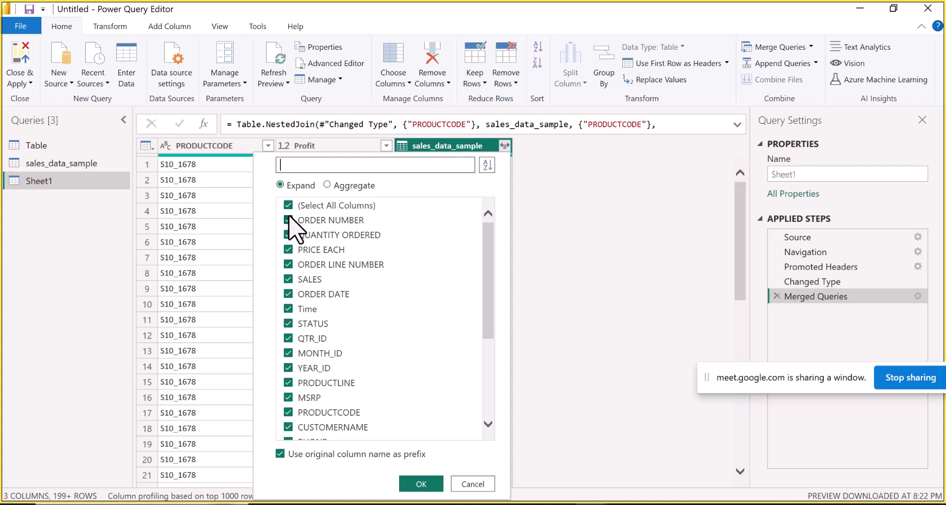
pyautogui.click(288, 250)
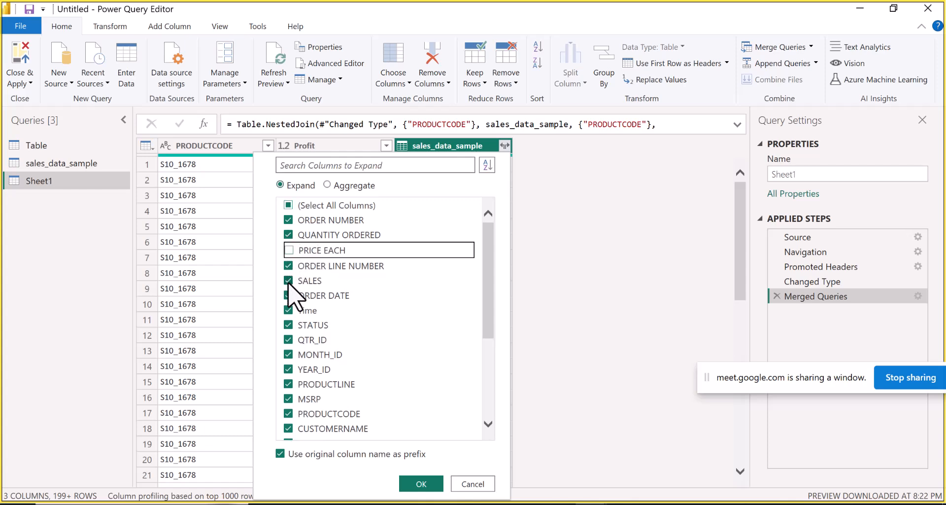
pyautogui.click(289, 220)
pyautogui.click(289, 250)
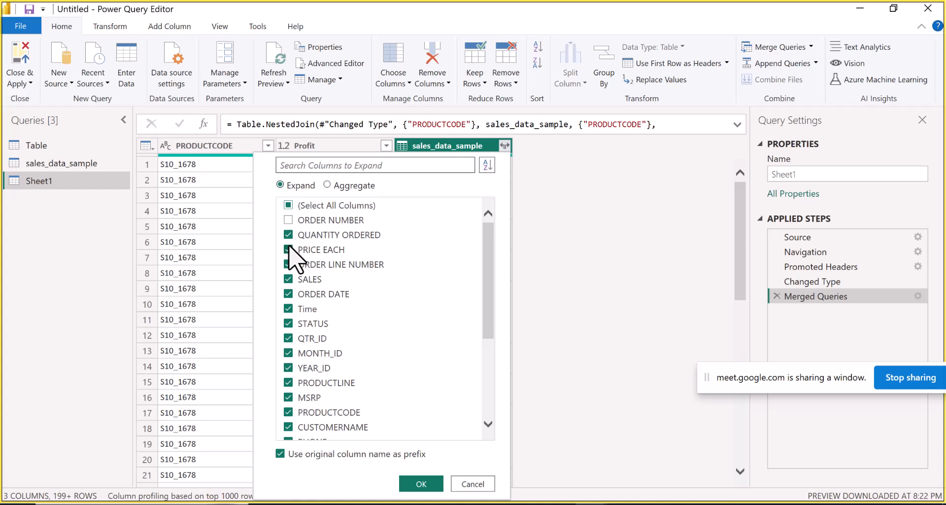
pyautogui.click(289, 205)
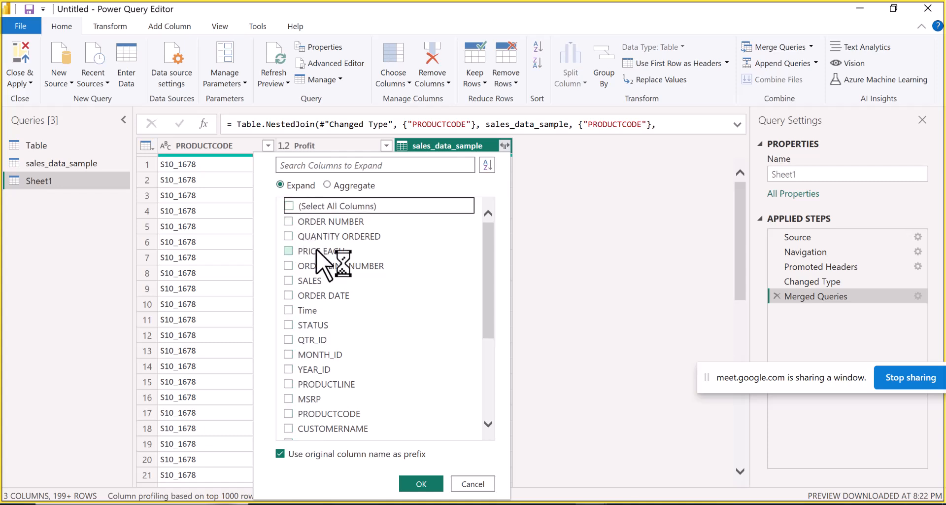
pyautogui.click(289, 252)
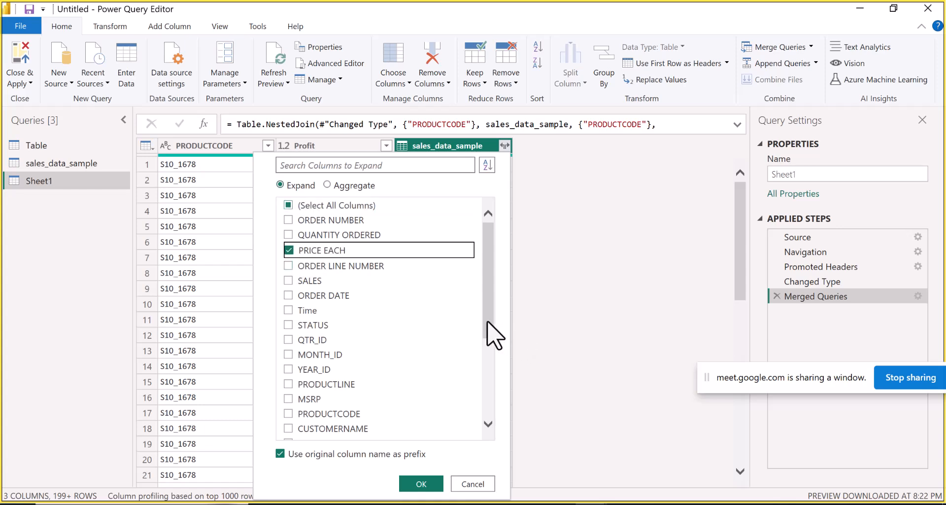
pyautogui.moveTo(486, 317); pyautogui.dragTo(483, 417)
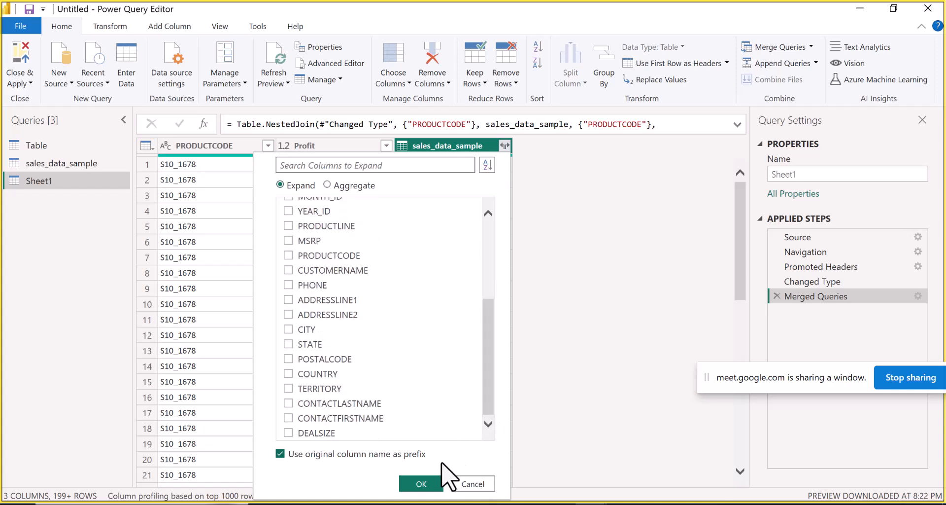
pyautogui.click(422, 484)
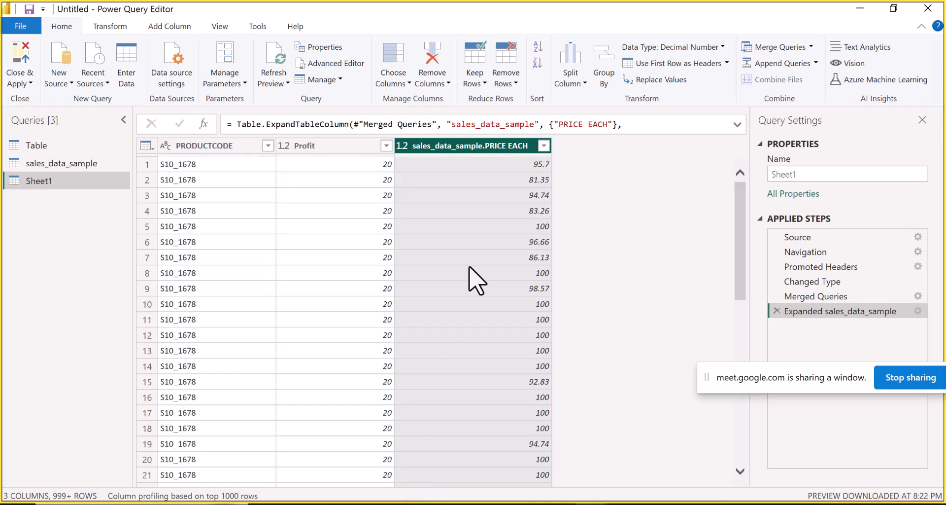
# - Rename the expanded sales_data_sample.PRICE EACH column to PRICE EACH by removing its table prefix
pyautogui.doubleClick(486, 146)
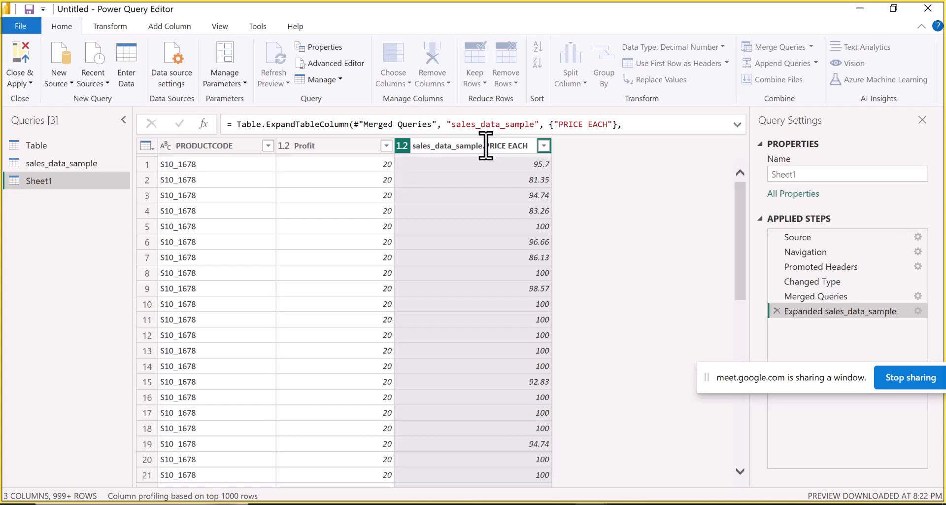
pyautogui.click(486, 146)
pyautogui.press('BackSpace')
pyautogui.press('BackSpace')
pyautogui.press('BackSpace')
pyautogui.press('BackSpace')
pyautogui.press('BackSpace')
pyautogui.press('BackSpace')
pyautogui.press('BackSpace')
pyautogui.press('BackSpace')
pyautogui.press('BackSpace')
pyautogui.press('BackSpace')
pyautogui.press('BackSpace')
pyautogui.press('BackSpace')
pyautogui.press('BackSpace')
pyautogui.press('BackSpace')
pyautogui.press('BackSpace')
pyautogui.press('BackSpace')
pyautogui.press('BackSpace')
pyautogui.press('BackSpace')
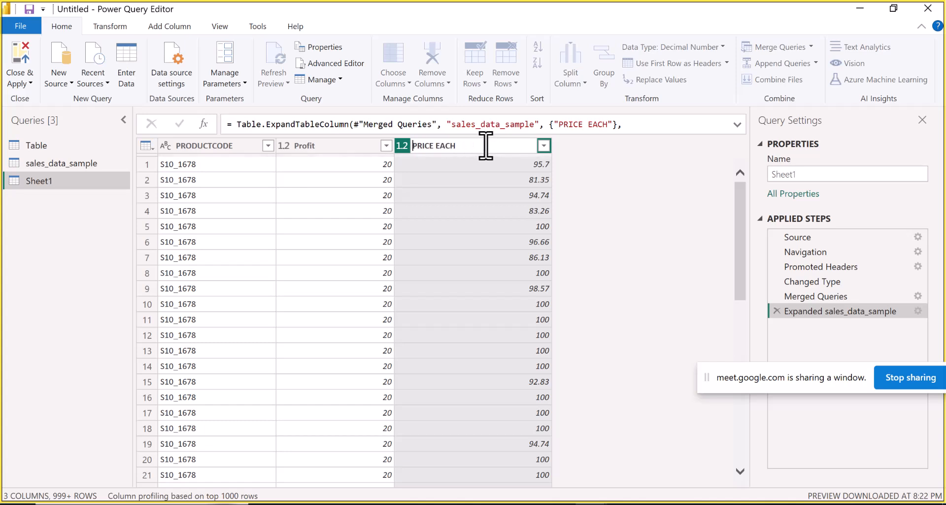
pyautogui.doubleClick(486, 147)
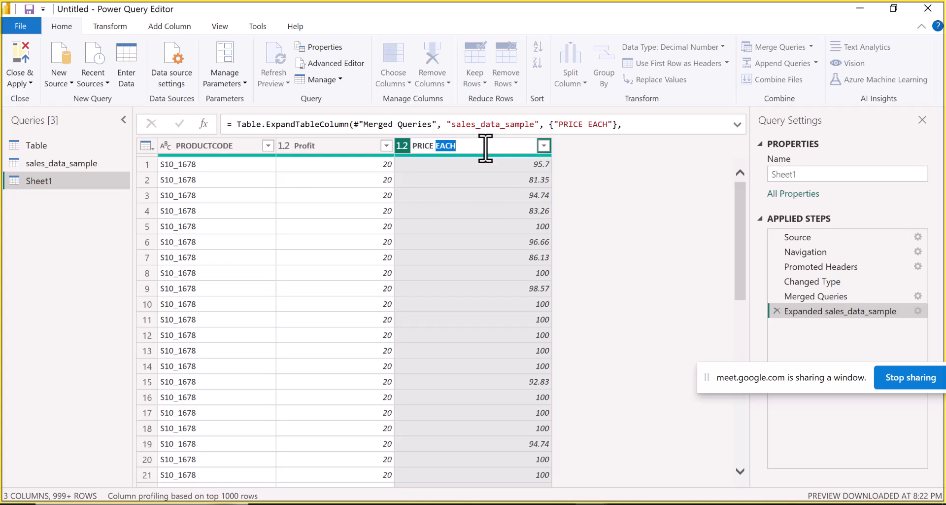
pyautogui.press('Return')
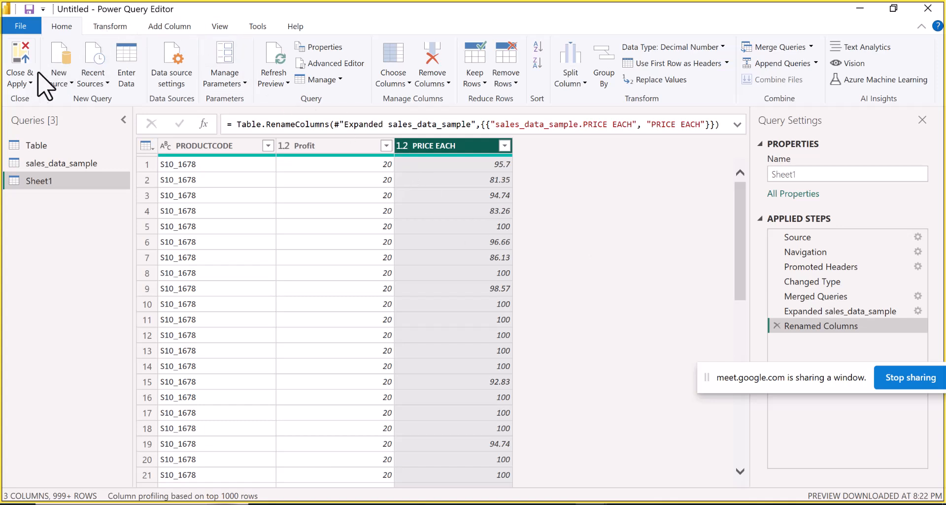
# - Apply the query changes, close the Power Query Editor and return to the Untitled Power BI Desktop report
pyautogui.click(29, 81)
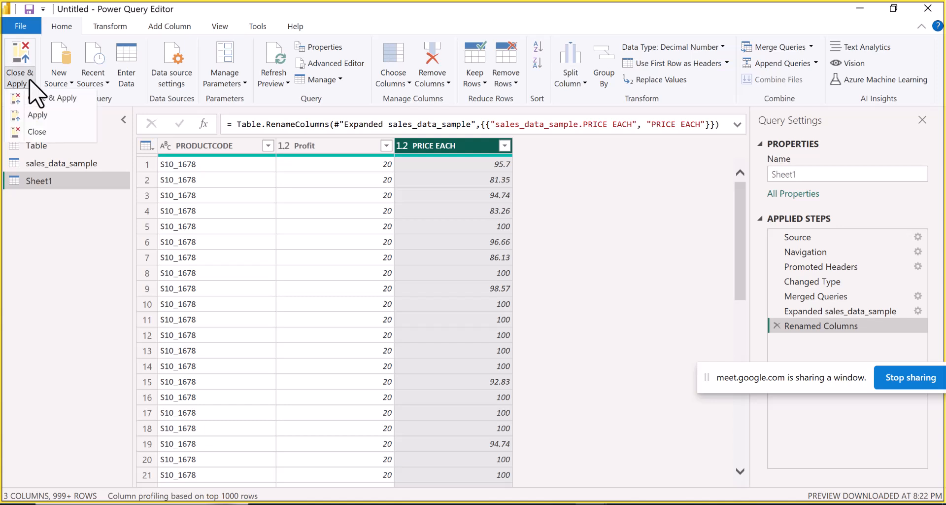
pyautogui.click(36, 98)
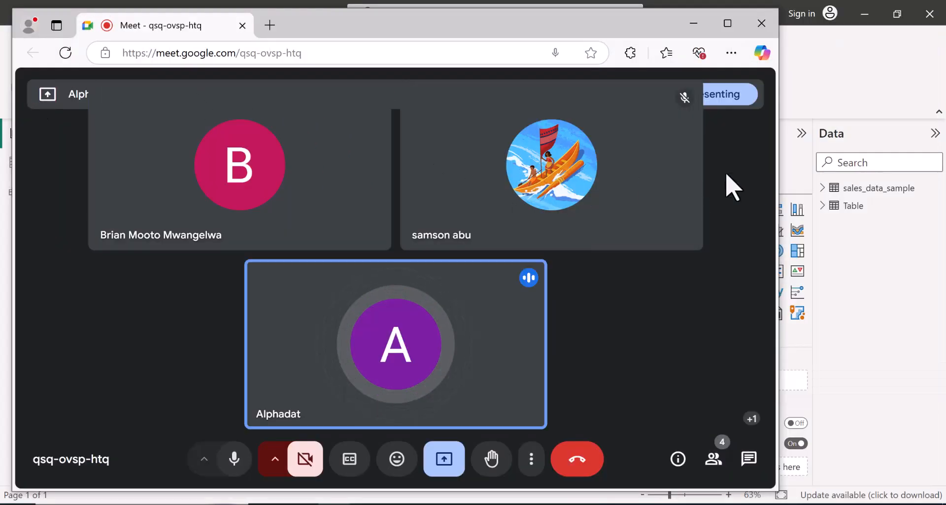
pyautogui.click(853, 188)
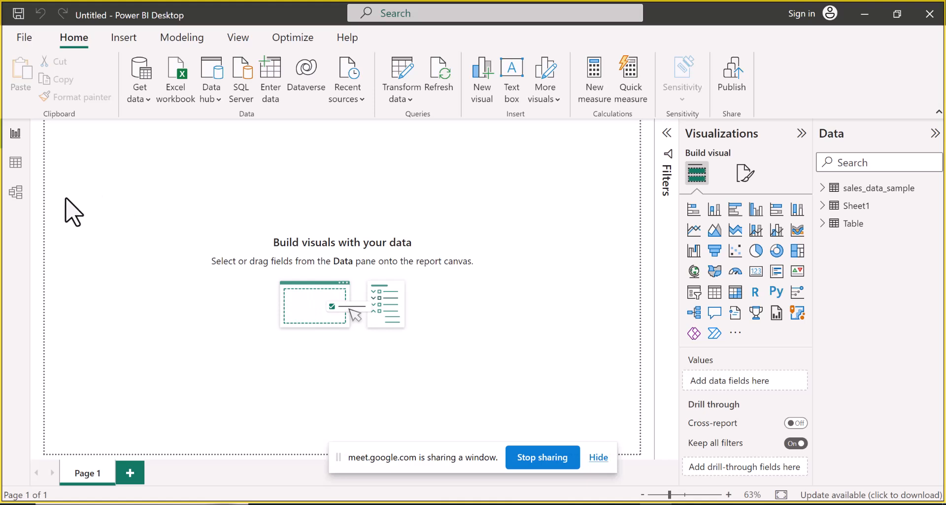
# - Show the data model diagram and collapse the Properties and Data panes to make room for the tables
pyautogui.click(12, 202)
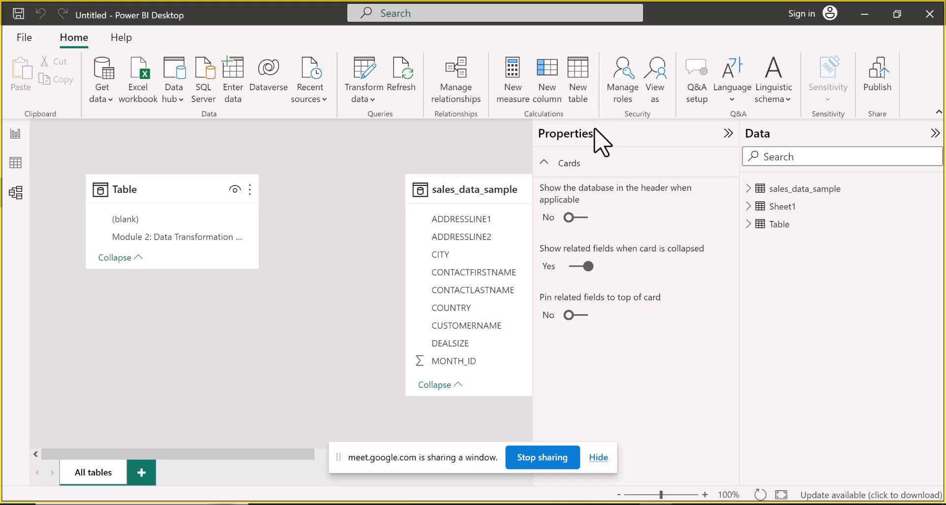
pyautogui.click(728, 133)
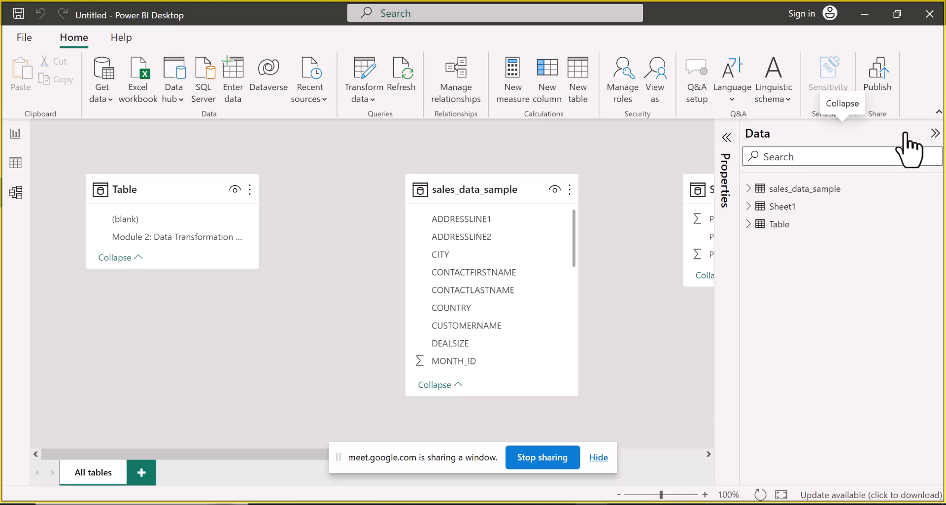
pyautogui.click(935, 133)
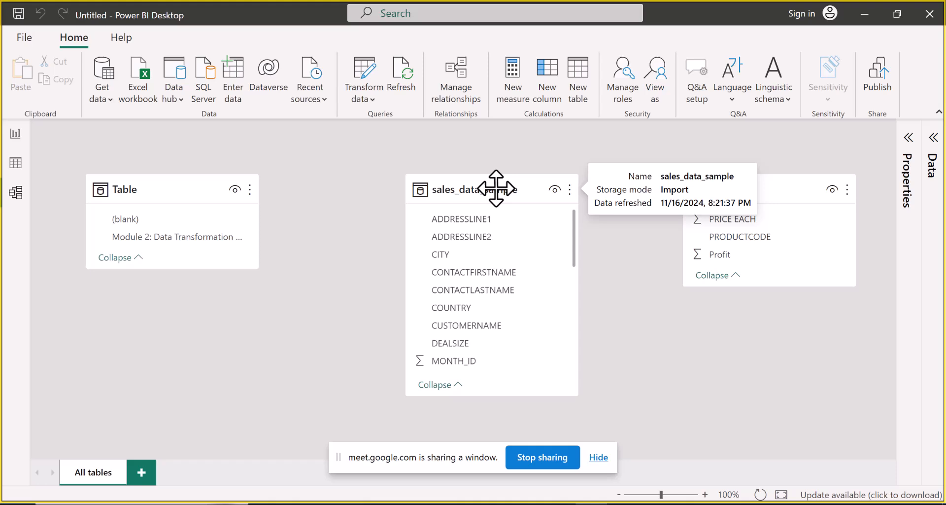
# - Delete the table named Table from the model and confirm the deletion
pyautogui.click(250, 191)
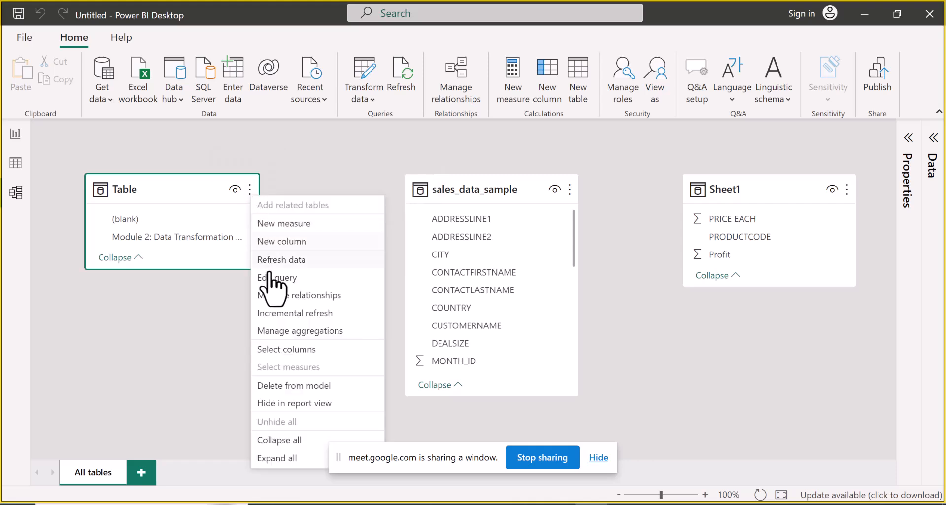
pyautogui.click(292, 390)
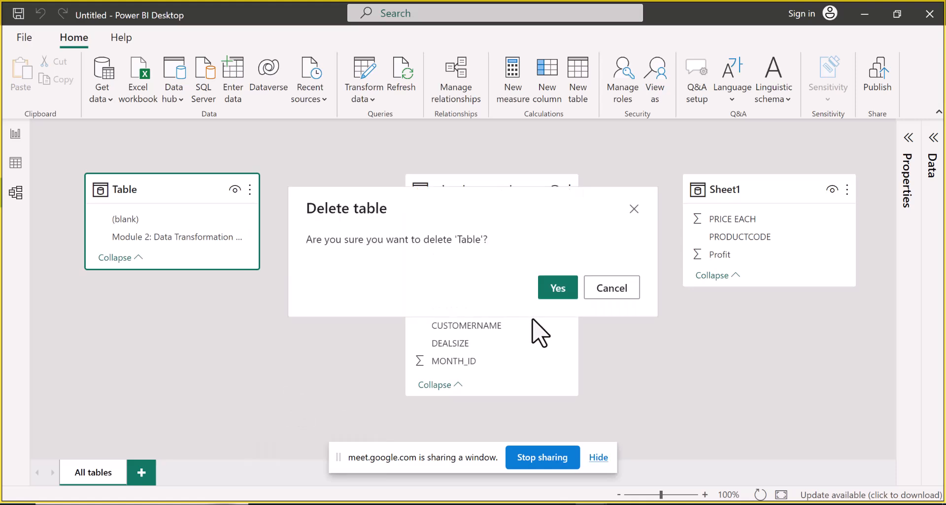
pyautogui.click(551, 294)
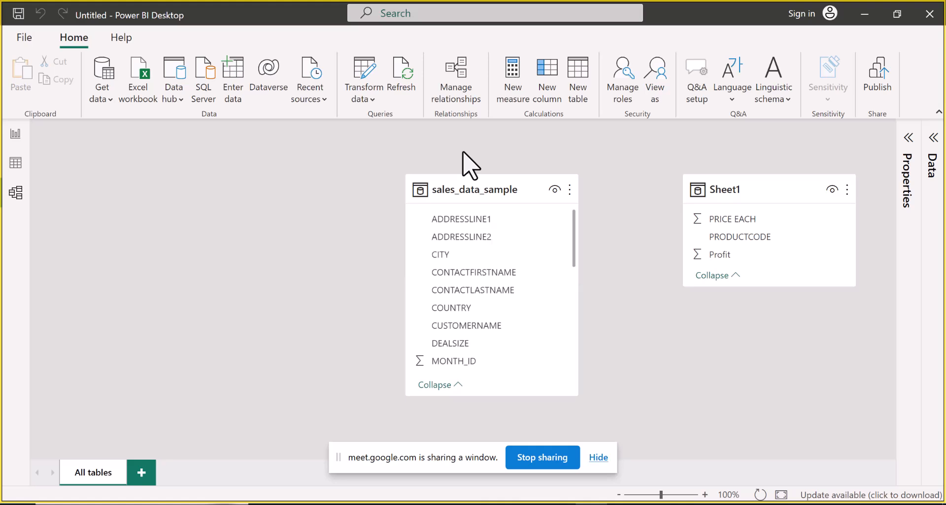
# - Move the sales_data_sample and Sheet1 cards closer together and extend both cards downward
pyautogui.moveTo(464, 178); pyautogui.dragTo(382, 167)
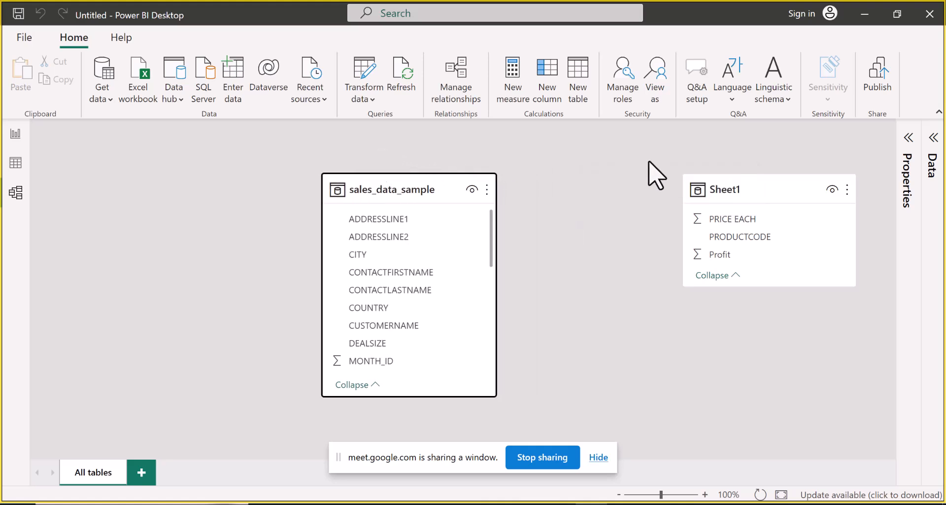
pyautogui.moveTo(754, 184); pyautogui.dragTo(706, 182)
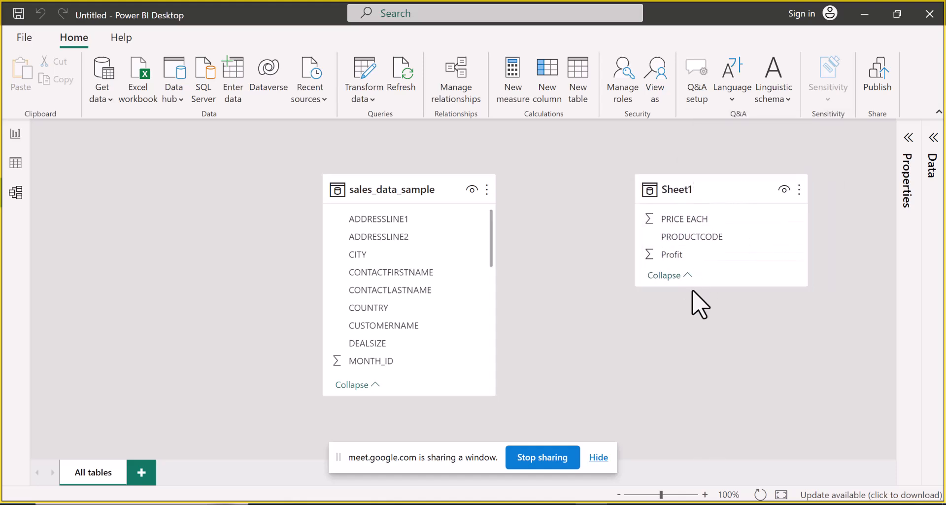
pyautogui.moveTo(692, 286); pyautogui.dragTo(678, 360)
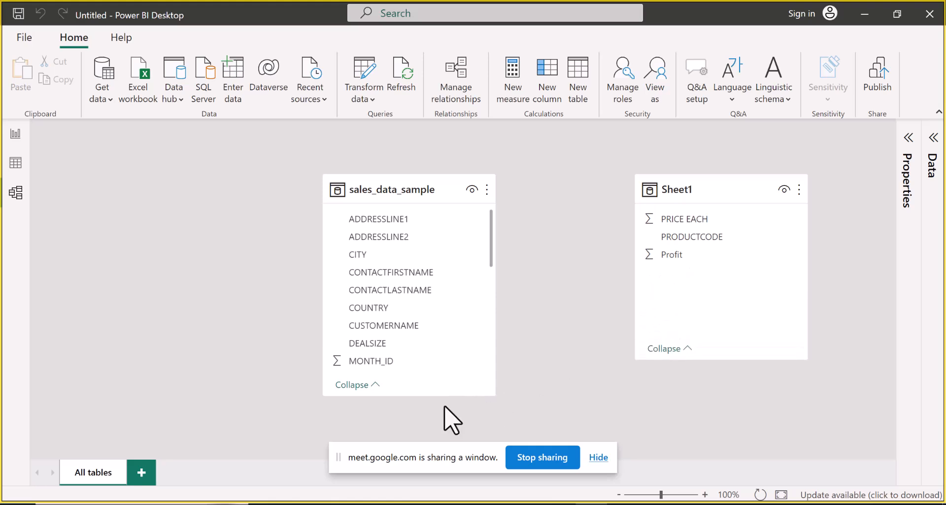
pyautogui.moveTo(439, 395); pyautogui.dragTo(439, 439)
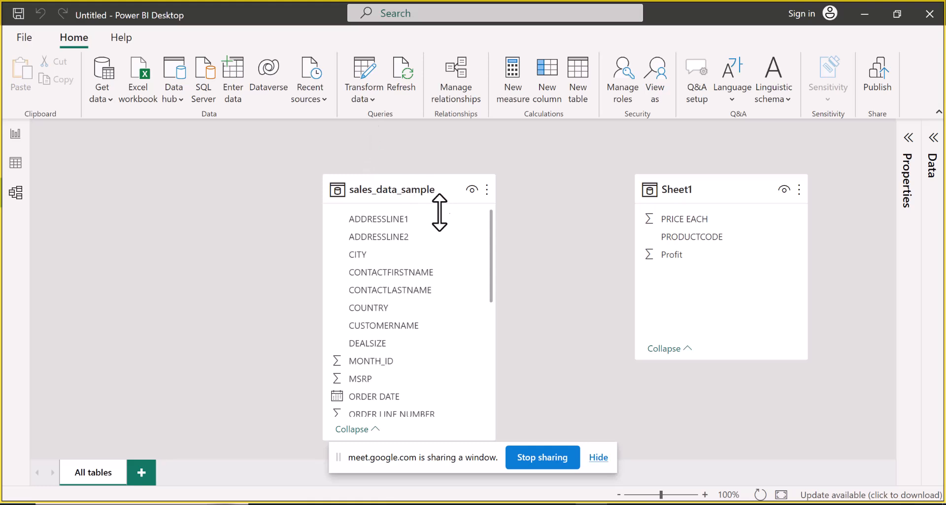
# - Start a new relationship from PRODUCTCODE in sales_data_sample to PRODUCTCODE in Sheet1
pyautogui.moveTo(491, 245); pyautogui.dragTo(489, 312)
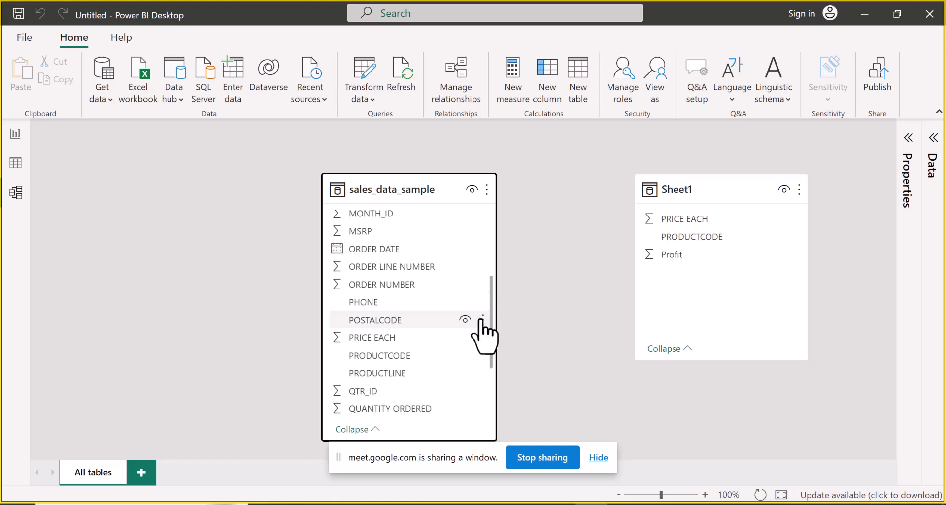
pyautogui.click(392, 355)
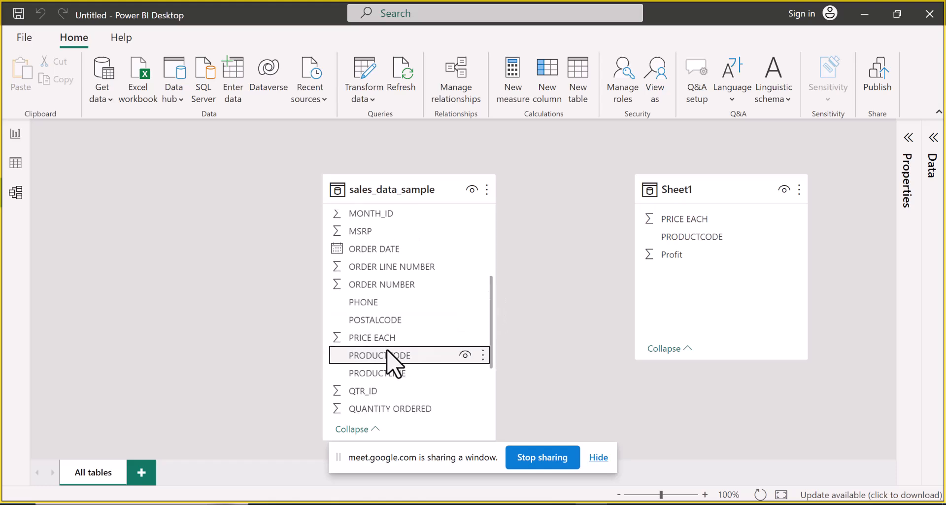
pyautogui.click(678, 237)
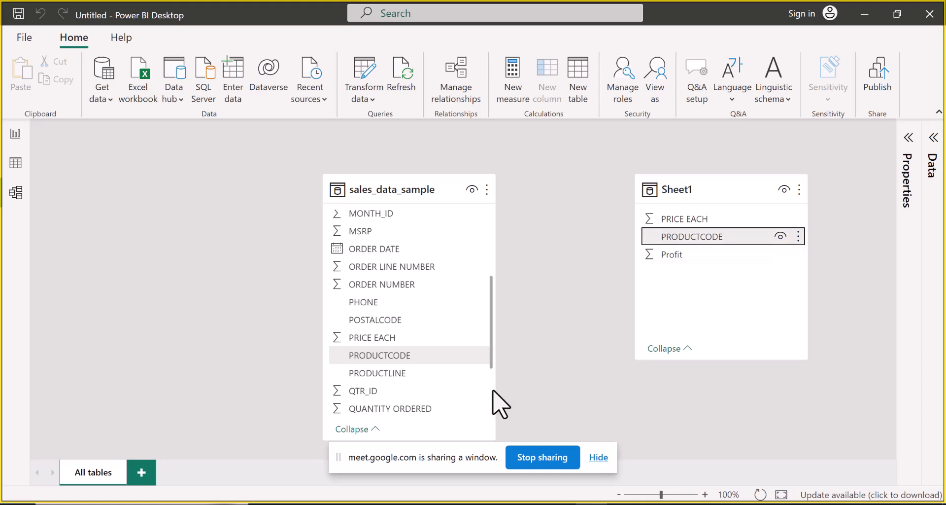
pyautogui.moveTo(474, 355)
pyautogui.click(482, 355)
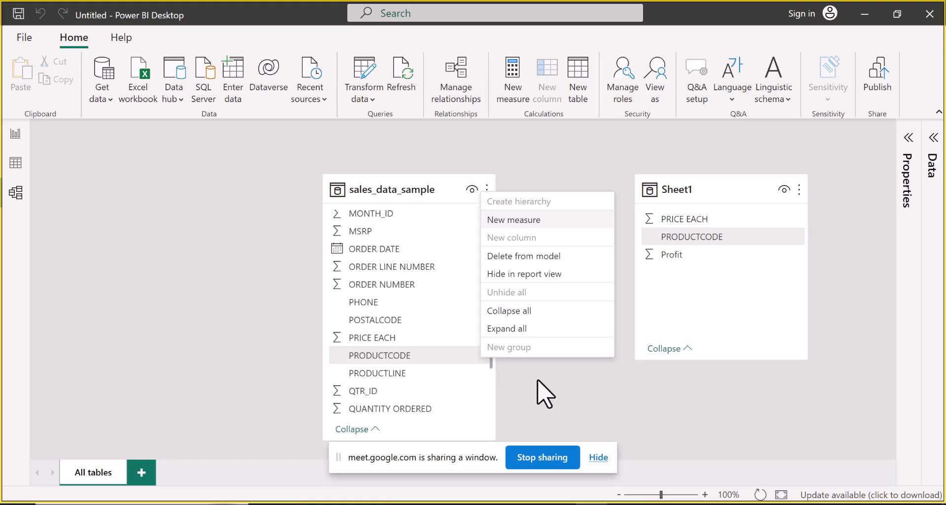
pyautogui.click(483, 355)
pyautogui.moveTo(442, 357); pyautogui.dragTo(644, 240)
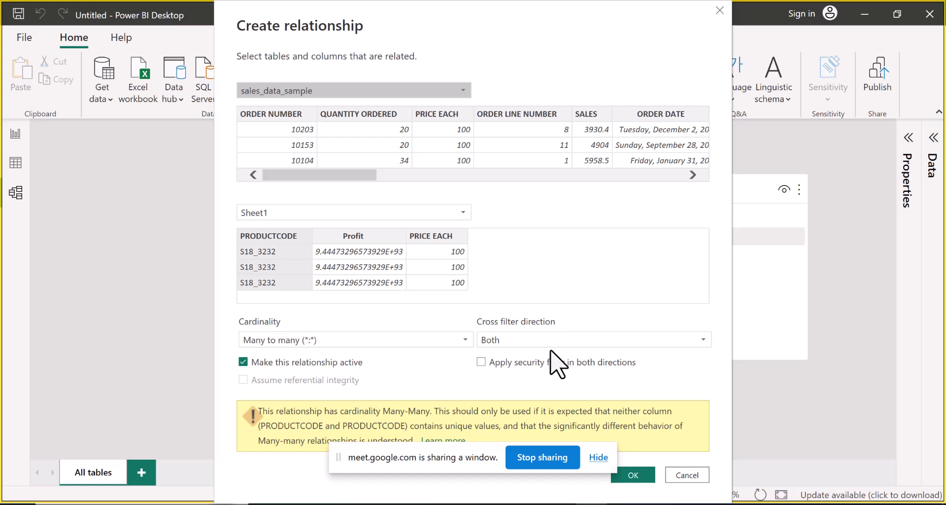
# - Try One to one (1:1) cardinality for the PRODUCTCODE relationship and check the selected sales_data_sample column with the sharing notice moved aside
pyautogui.click(465, 340)
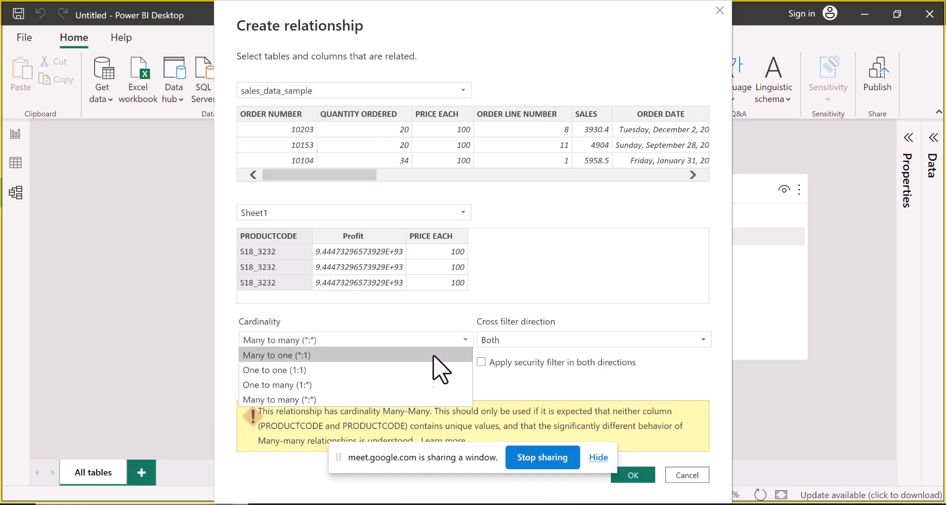
pyautogui.click(351, 374)
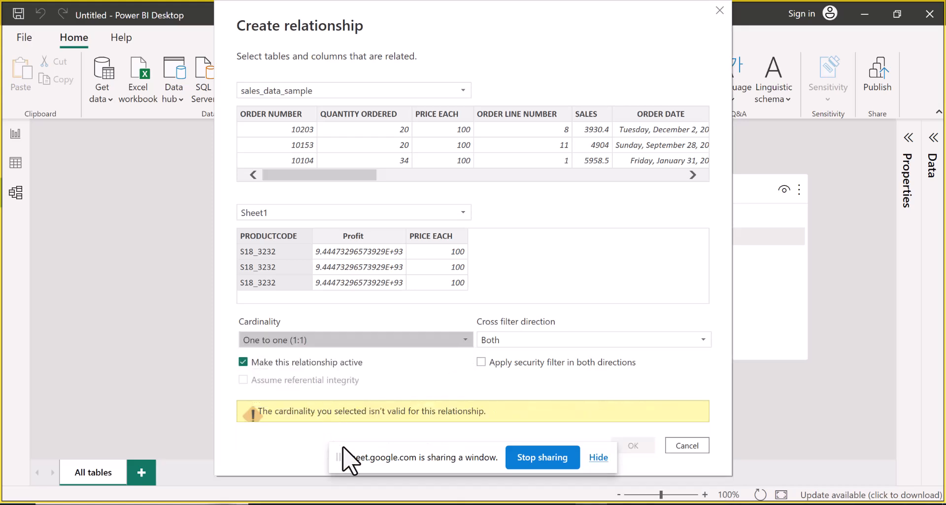
pyautogui.moveTo(344, 447); pyautogui.dragTo(3, 401)
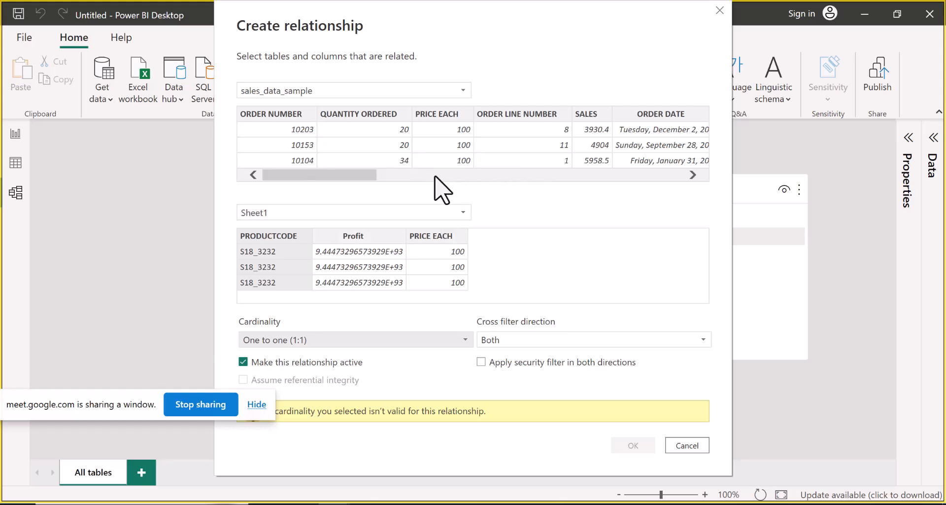
pyautogui.click(419, 175)
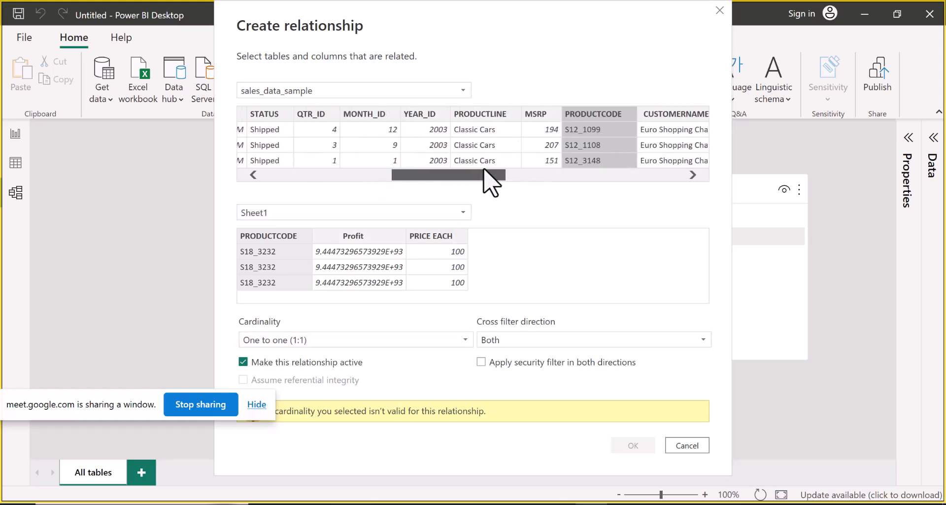
pyautogui.click(604, 127)
pyautogui.click(603, 118)
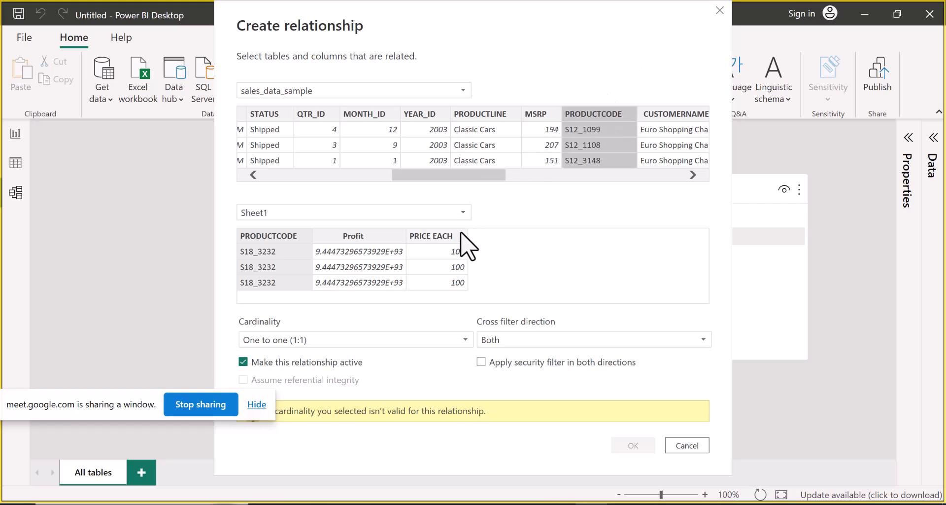
# - Try PRICE EACH as the related Sheet1 column with One to one, Many to one and One to many cardinality
pyautogui.click(446, 242)
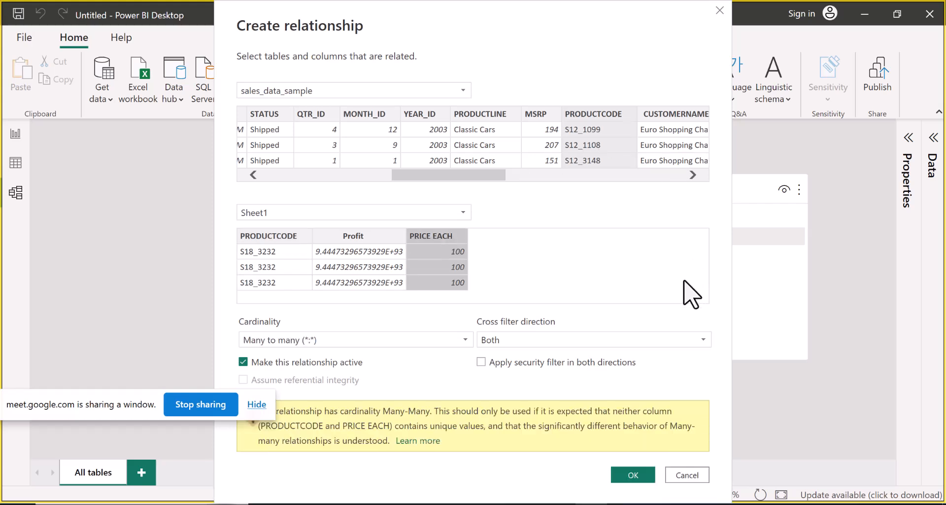
pyautogui.click(469, 342)
pyautogui.click(325, 371)
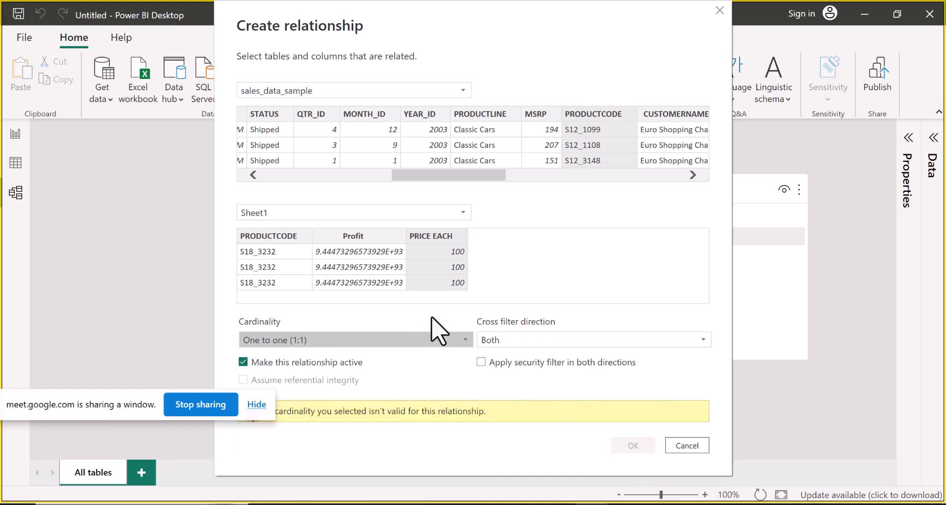
pyautogui.click(447, 339)
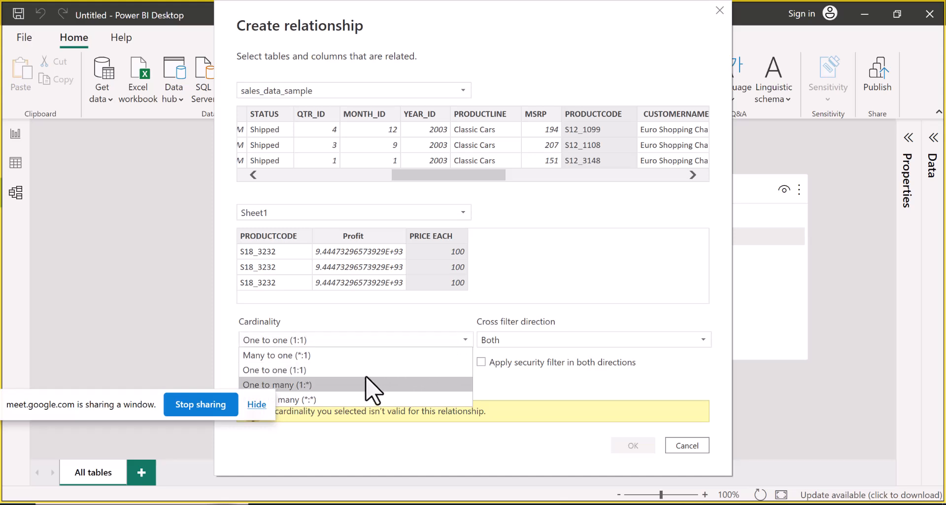
pyautogui.click(339, 358)
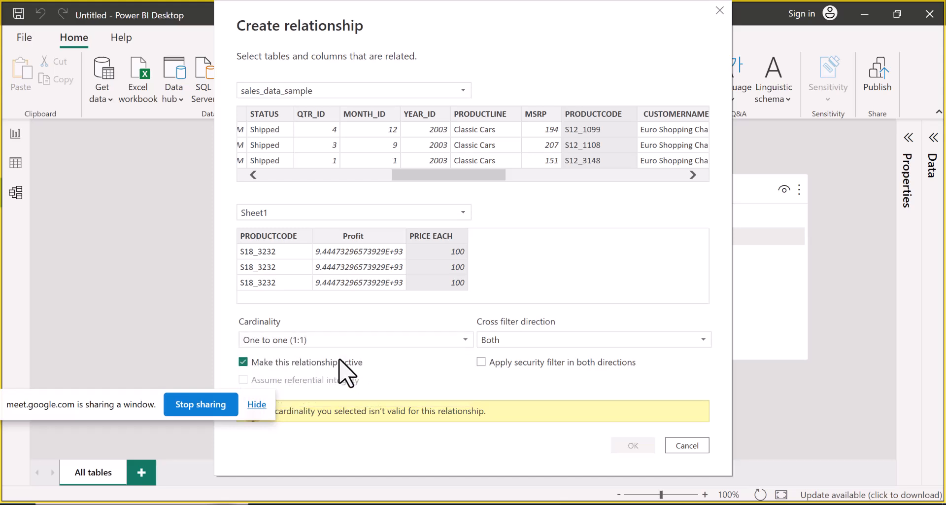
pyautogui.click(466, 340)
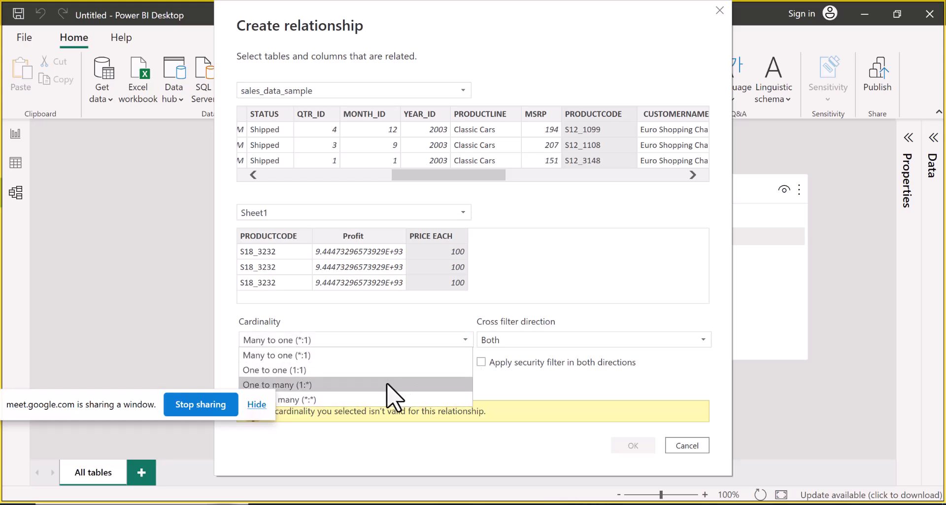
pyautogui.click(377, 385)
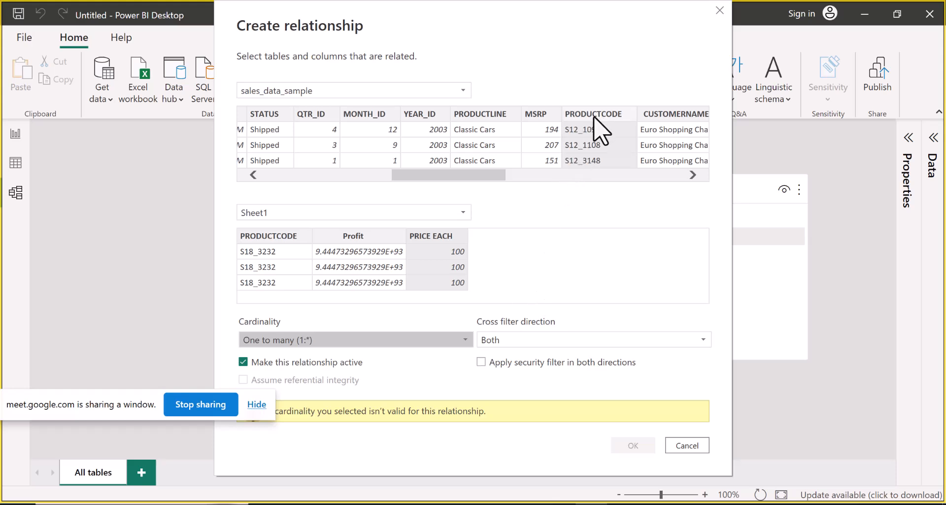
# - Choose Profit as the related Sheet1 column and set the cross filter direction to Single (sales_data_sample filters Sheet1)
pyautogui.click(388, 237)
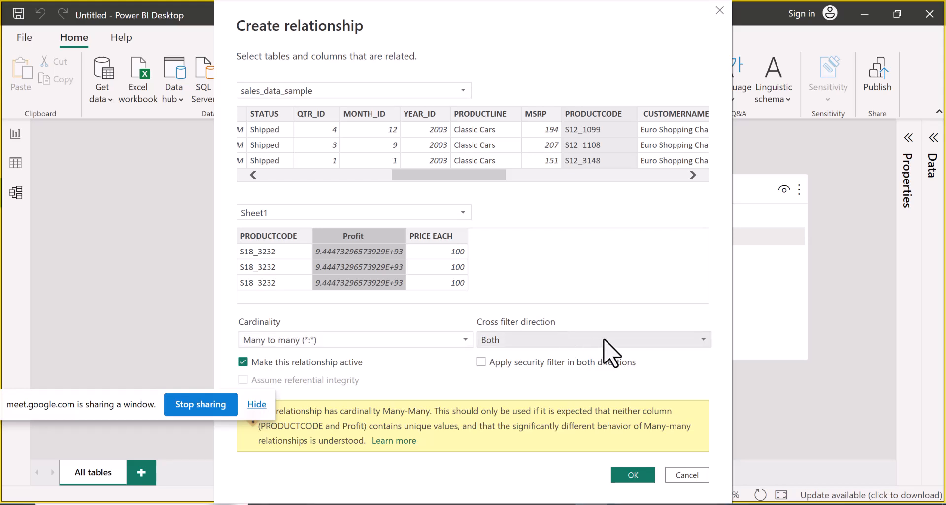
pyautogui.click(696, 342)
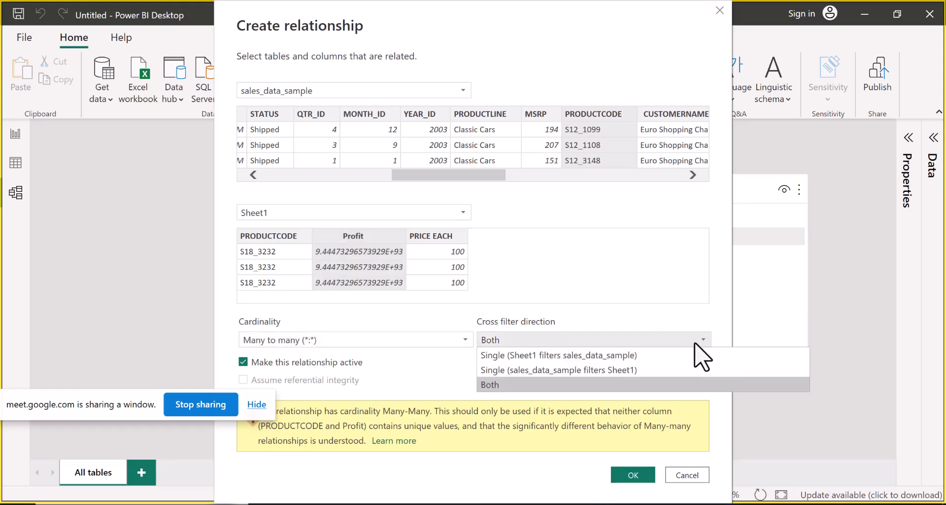
pyautogui.click(565, 369)
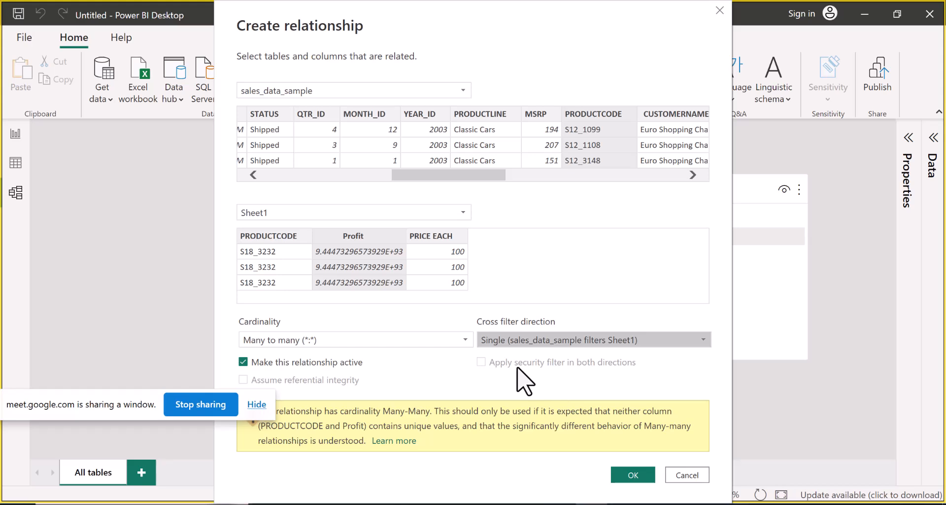
# - Try One to one (1:1) and One to many (1:*) cardinality for the PRODUCTCODE to Profit relationship
pyautogui.click(454, 340)
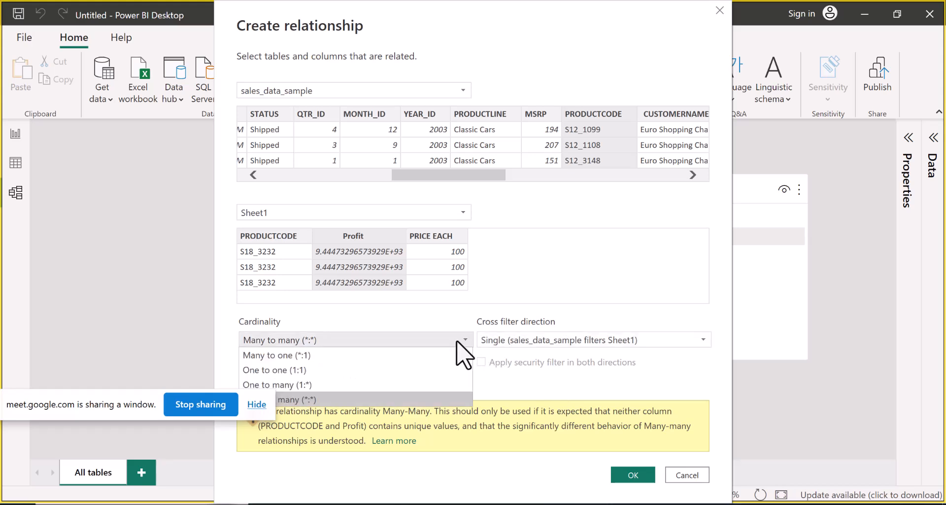
pyautogui.click(416, 380)
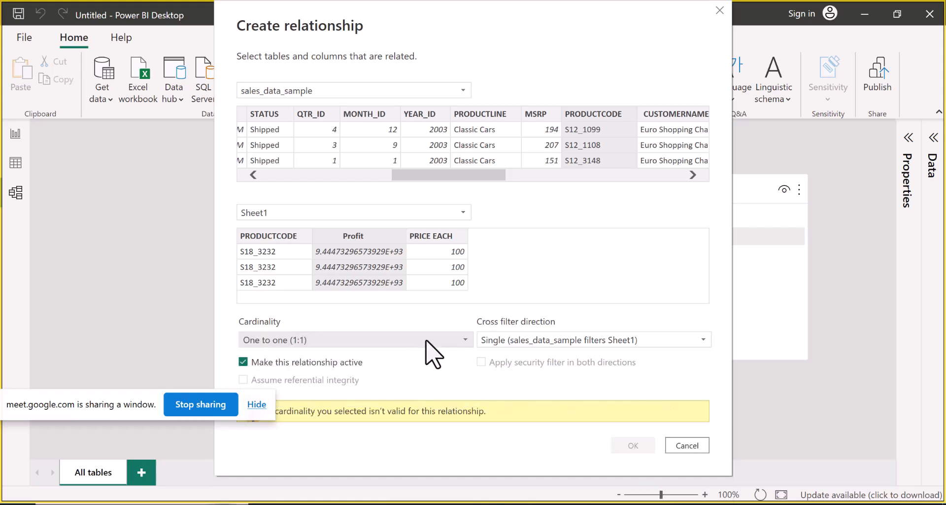
pyautogui.click(427, 340)
pyautogui.click(397, 373)
pyautogui.click(441, 344)
pyautogui.click(408, 384)
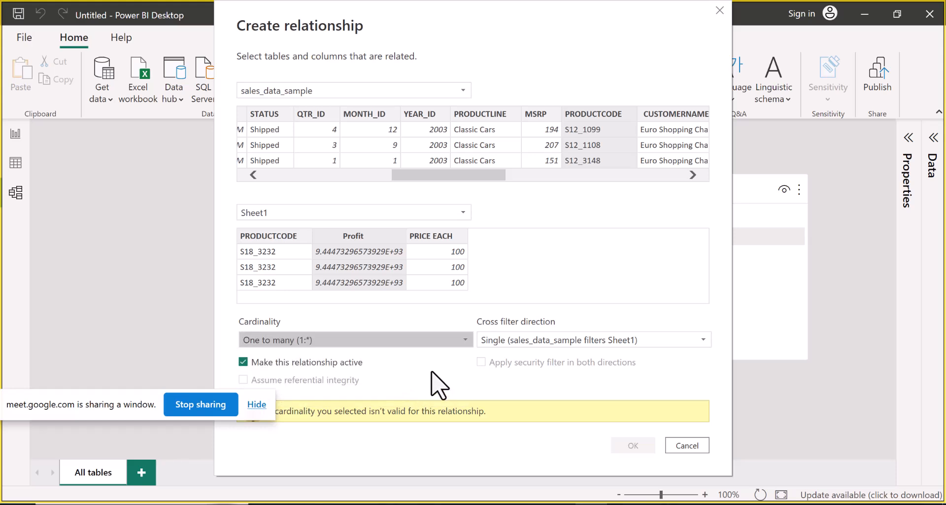
# - Set the relationship's cardinality to Many to many (*:*) and its cross filter direction to Both
pyautogui.click(464, 342)
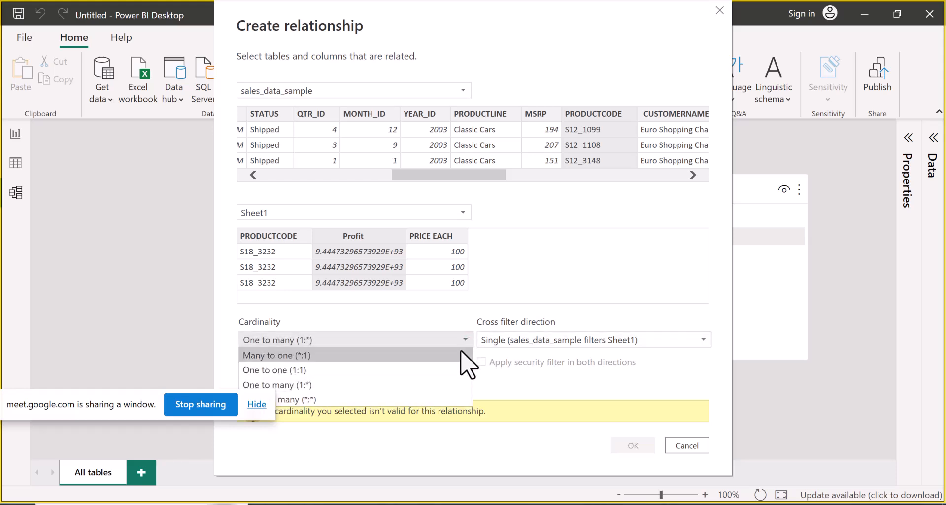
pyautogui.click(434, 400)
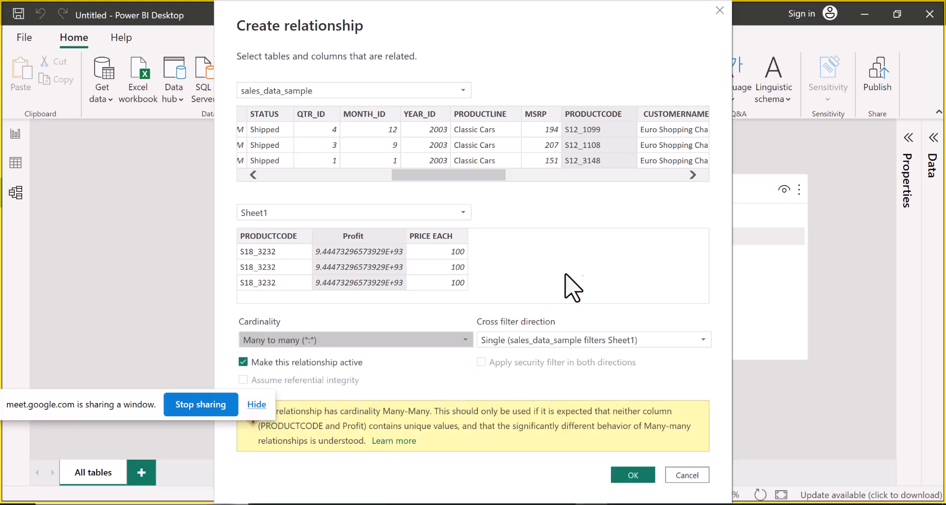
pyautogui.click(697, 345)
pyautogui.click(578, 385)
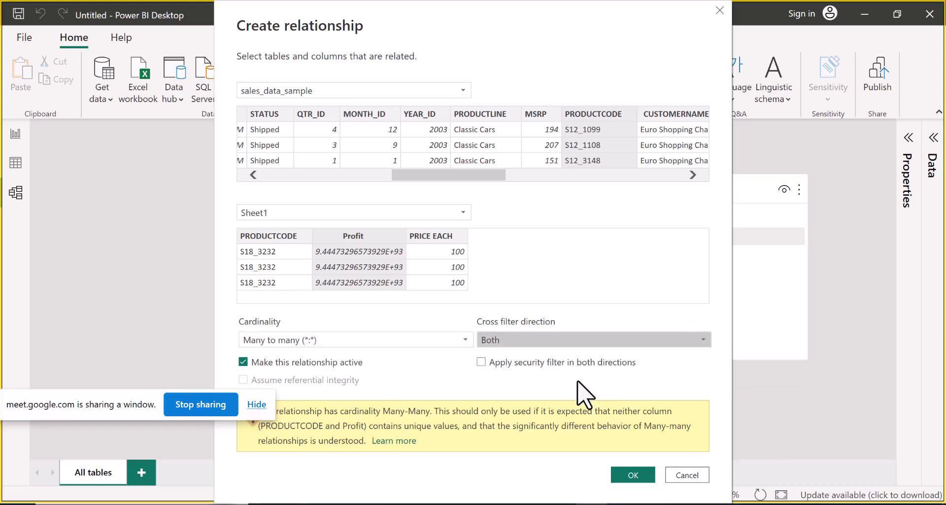
# - Create the configured relationship between the two tables and move the sales_data_sample table farther away from Sheet1 in the model diagram
pyautogui.click(631, 476)
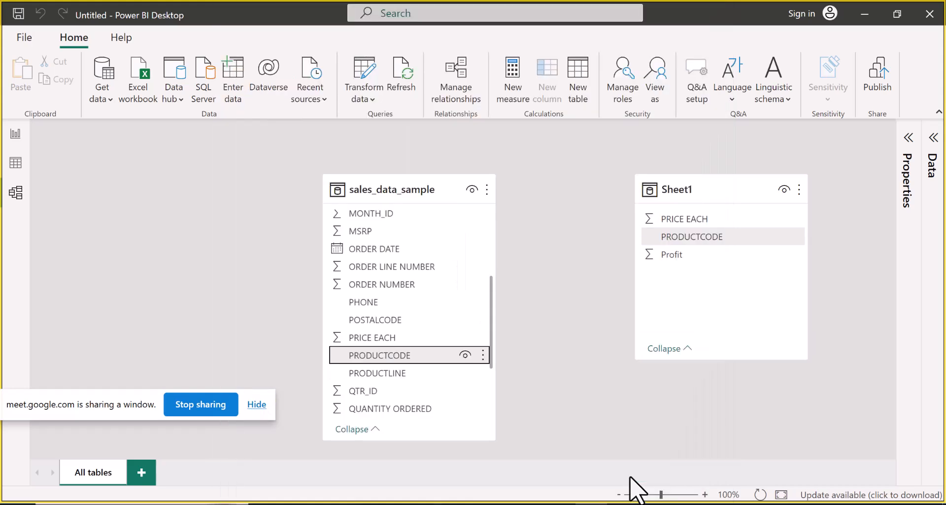
pyautogui.scroll(-1, 631, 477)
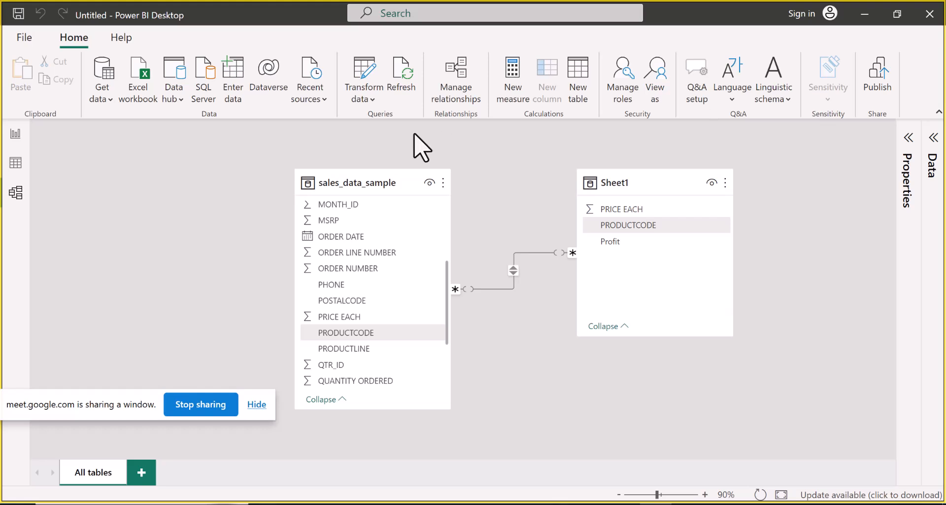
pyautogui.moveTo(323, 184); pyautogui.dragTo(210, 201)
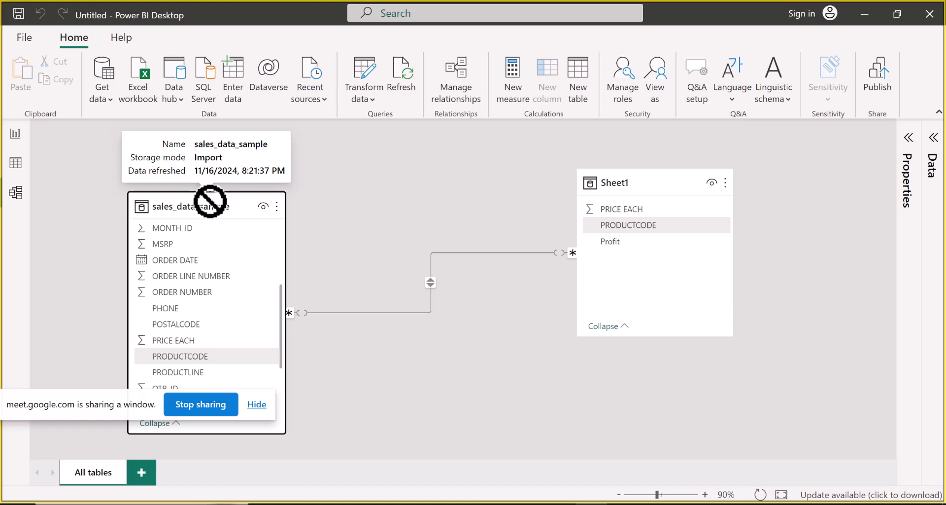
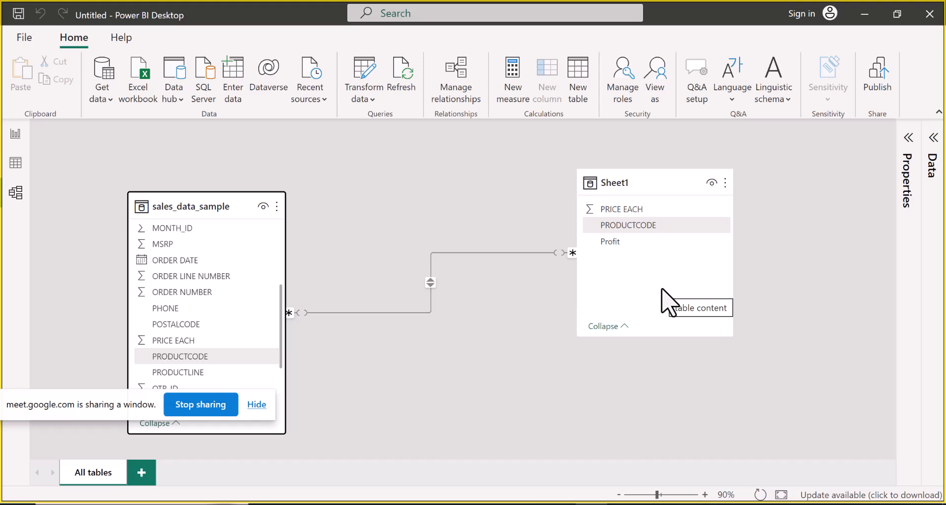
pyautogui.click(811, 96)
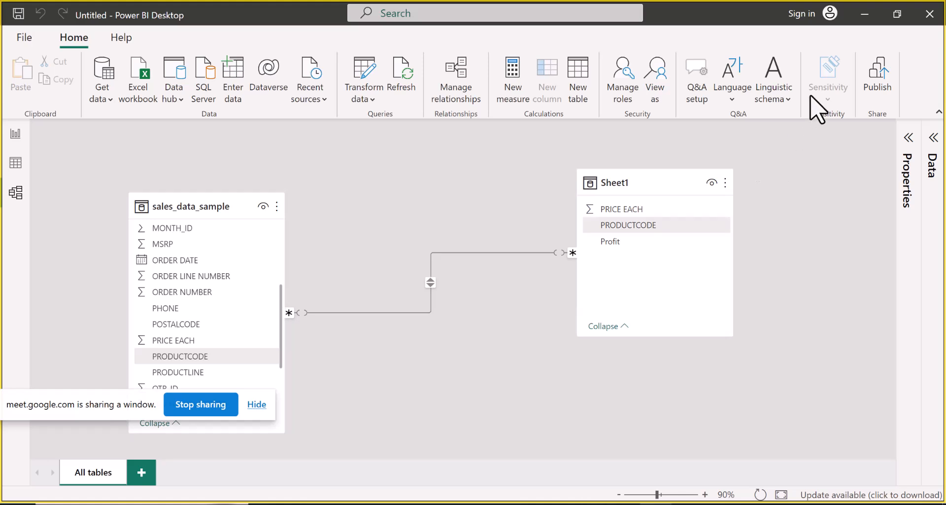
# - In the report view, add a measure to Sheet1 with the formula SUM(sales_data_sample[PRICE EACH])
pyautogui.click(15, 135)
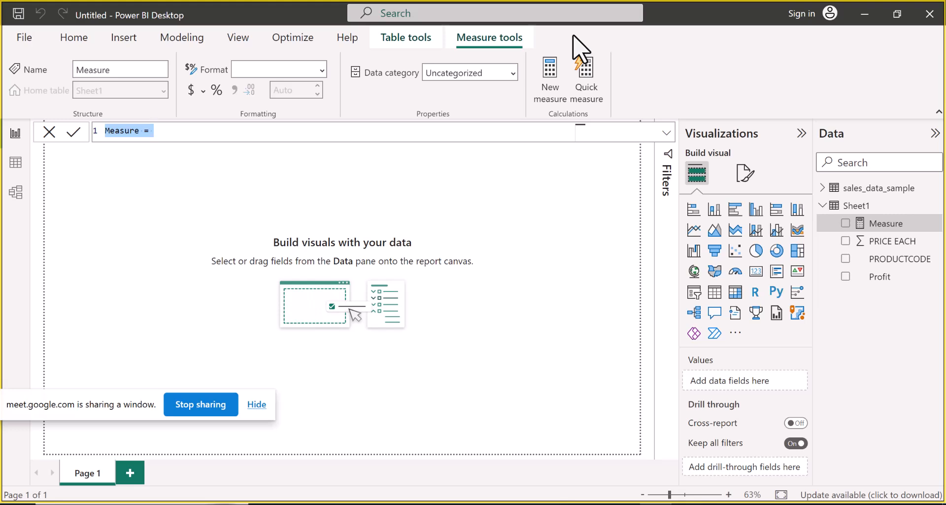
pyautogui.click(152, 130)
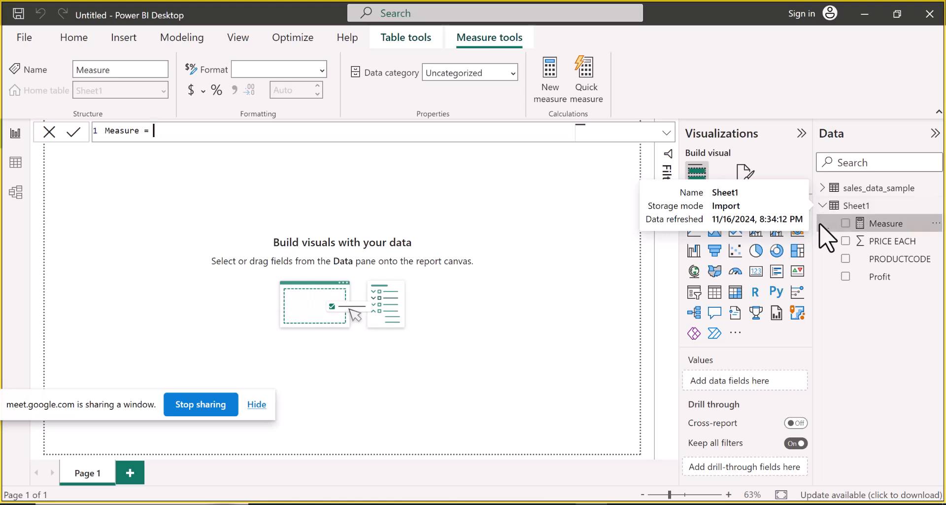
pyautogui.click(822, 187)
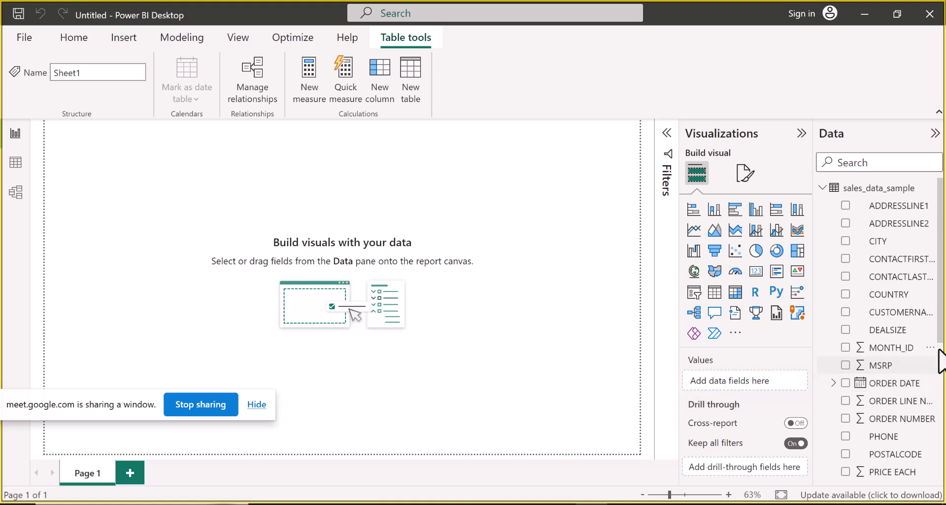
pyautogui.moveTo(939, 349); pyautogui.dragTo(936, 416)
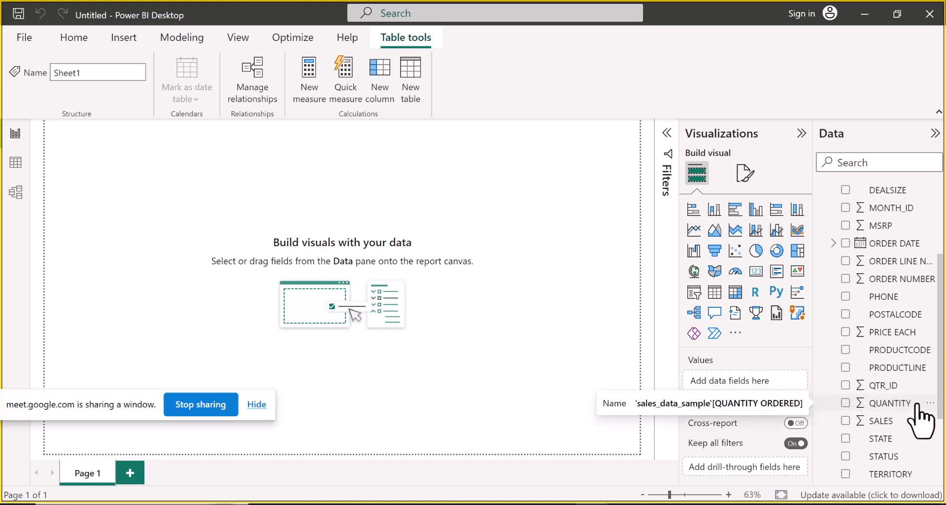
pyautogui.moveTo(940, 409); pyautogui.dragTo(941, 449)
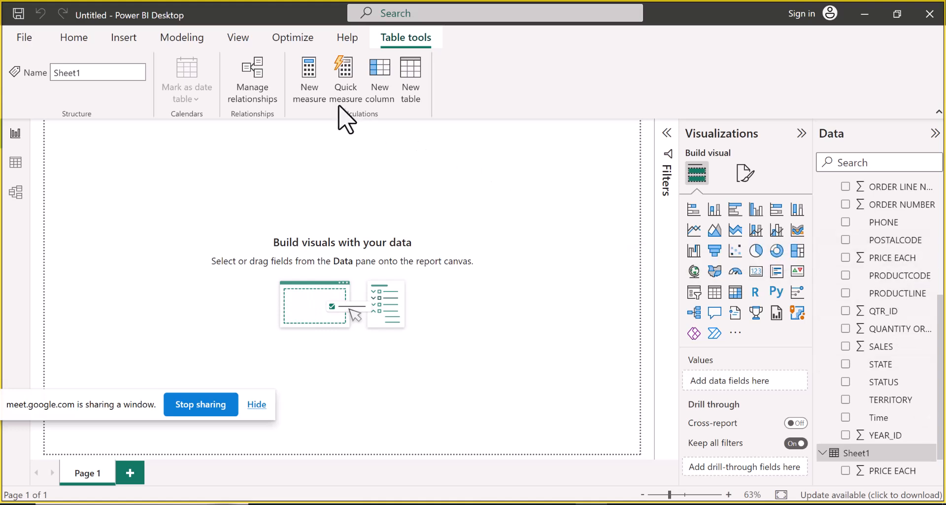
pyautogui.click(315, 94)
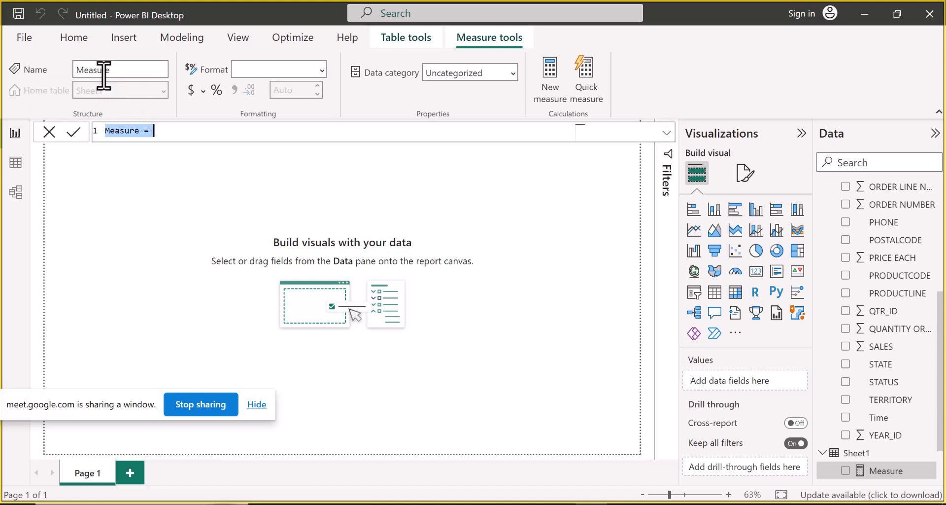
pyautogui.doubleClick(108, 72)
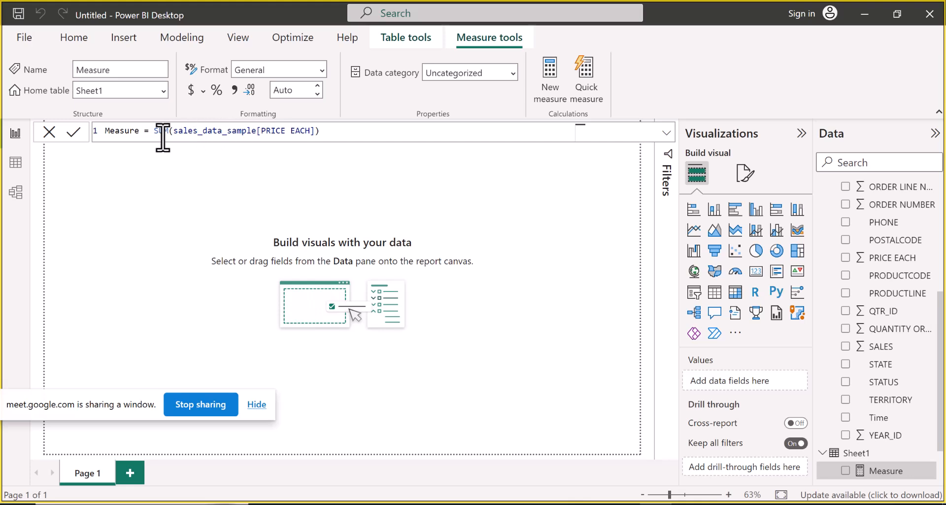
# - Rename the new measure to "total price" in its formula and commit it
pyautogui.doubleClick(140, 130)
pyautogui.press('BackSpace')
pyautogui.press('BackSpace')
pyautogui.press('BackSpace')
pyautogui.press('BackSpace')
pyautogui.press('BackSpace')
pyautogui.press('BackSpace')
pyautogui.press('BackSpace')
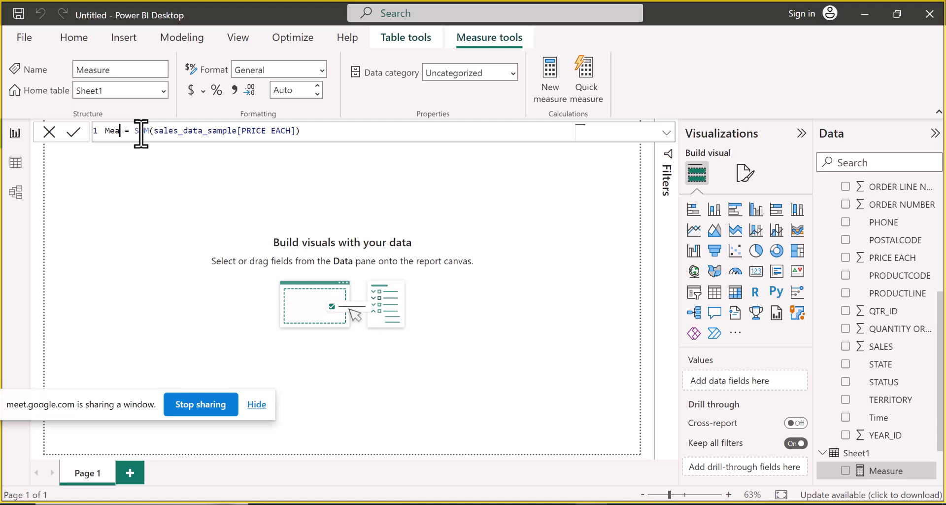
pyautogui.write('toa')
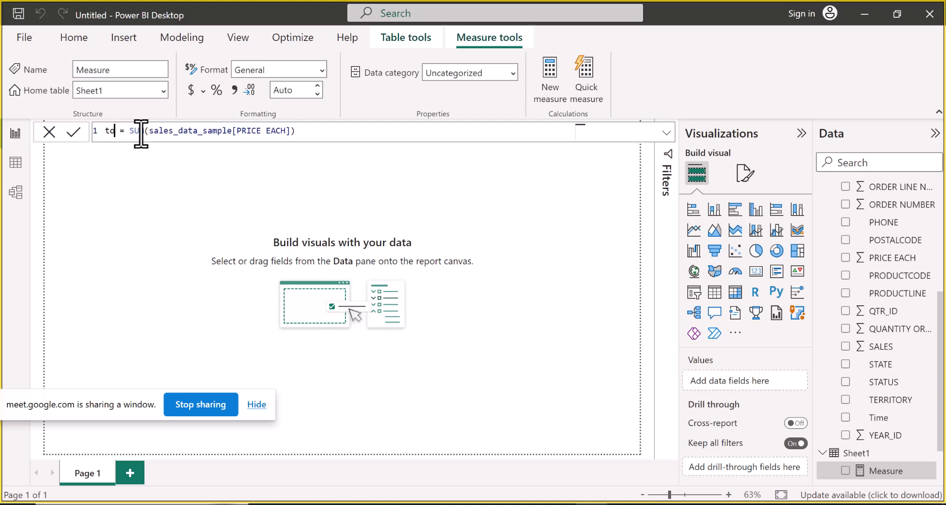
pyautogui.press('BackSpace')
pyautogui.write('tal price')
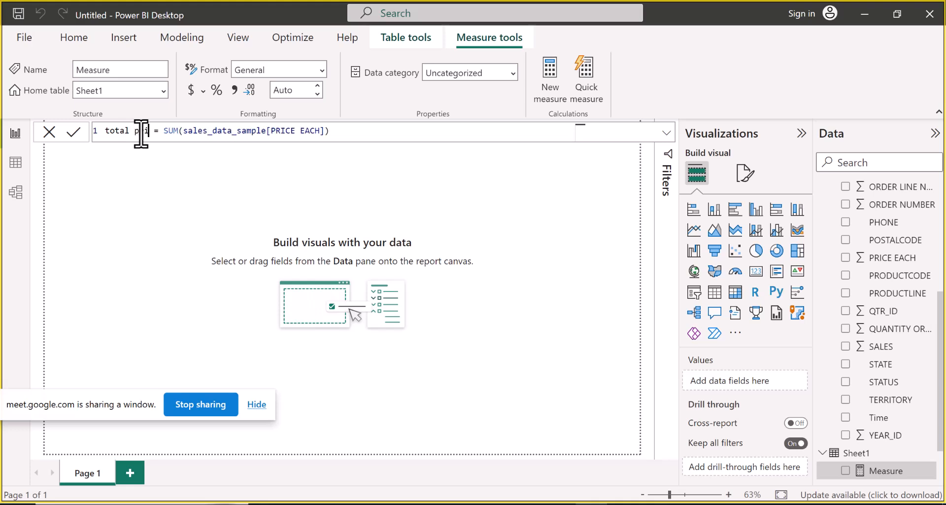
pyautogui.click(75, 136)
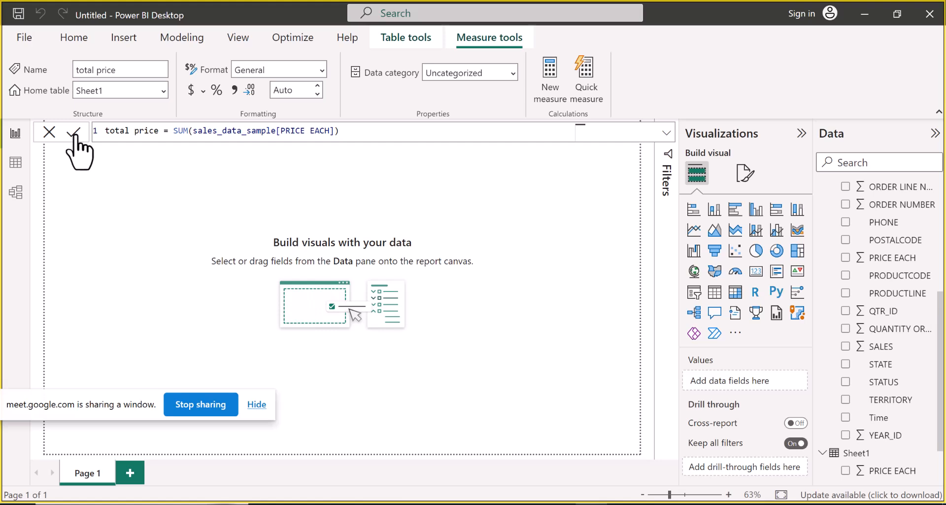
pyautogui.click(75, 135)
pyautogui.click(53, 136)
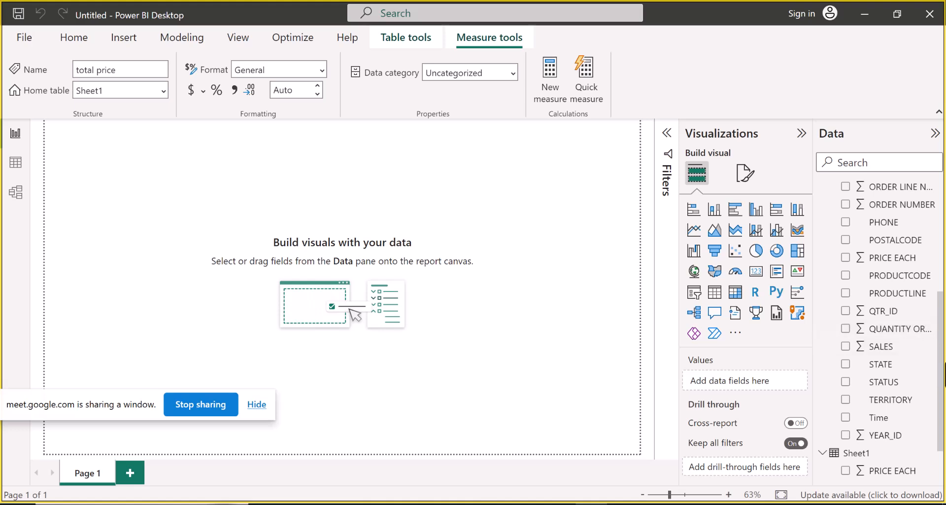
# - Add a column chart of the SALES field from sales_data_sample to the blank report page and dismiss the tip about pausing visuals
pyautogui.moveTo(940, 379); pyautogui.dragTo(941, 439)
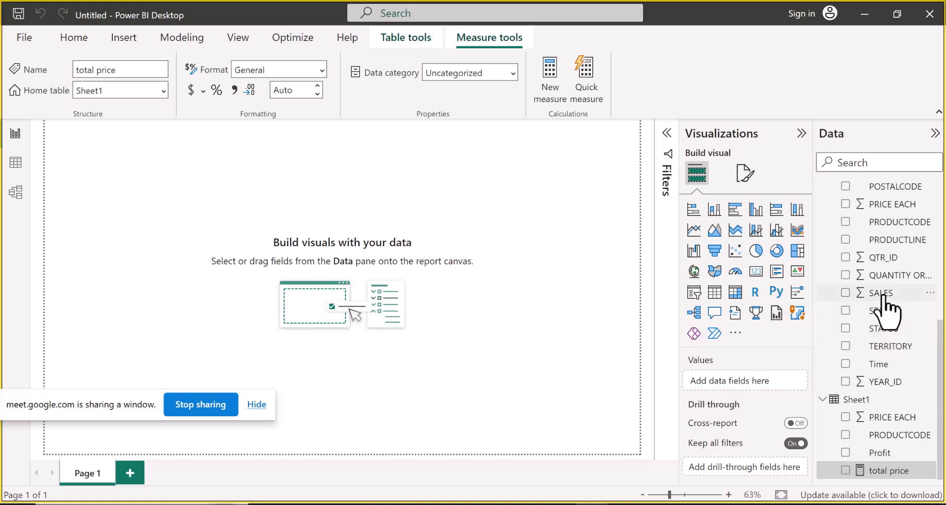
pyautogui.moveTo(862, 295); pyautogui.dragTo(220, 199)
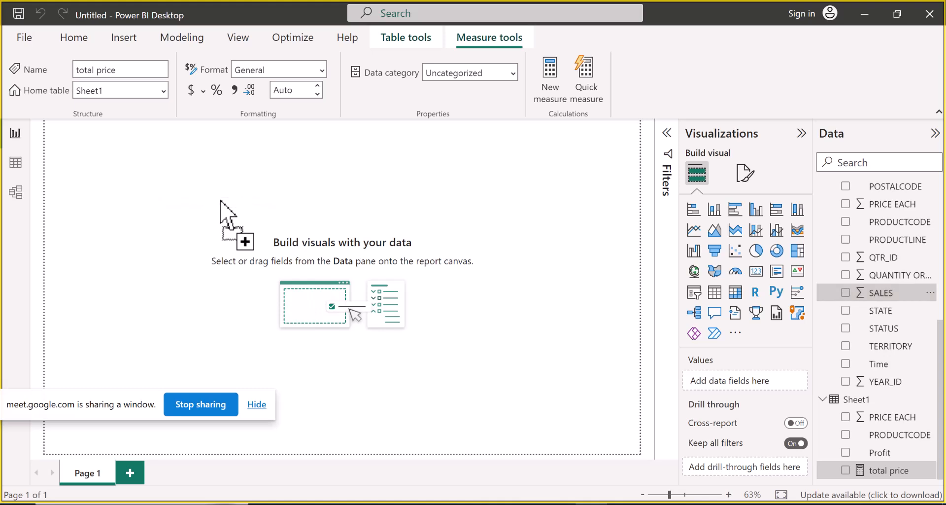
pyautogui.moveTo(221, 200); pyautogui.dragTo(220, 199)
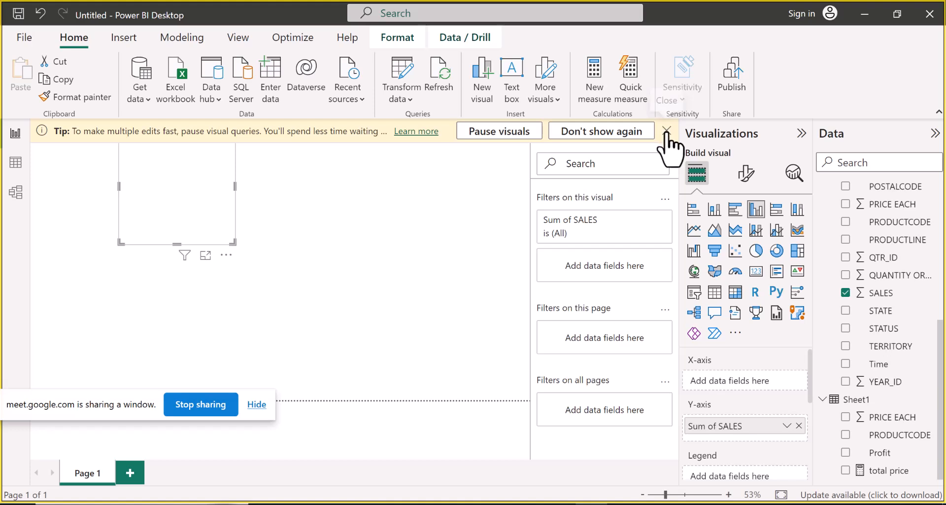
pyautogui.click(667, 129)
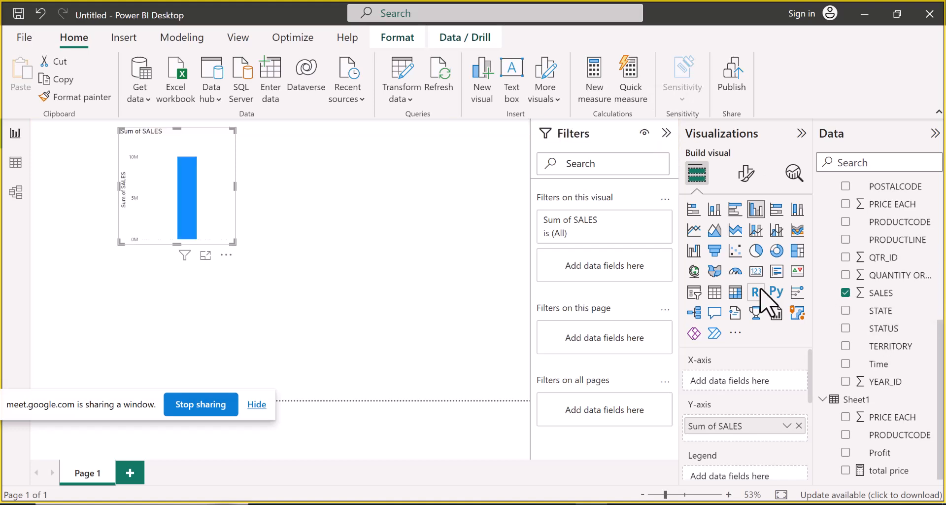
# - Add COUNTRY as a separate visual beside the sales chart, change it to a filled map and enlarge it
pyautogui.moveTo(942, 377); pyautogui.dragTo(397, 175)
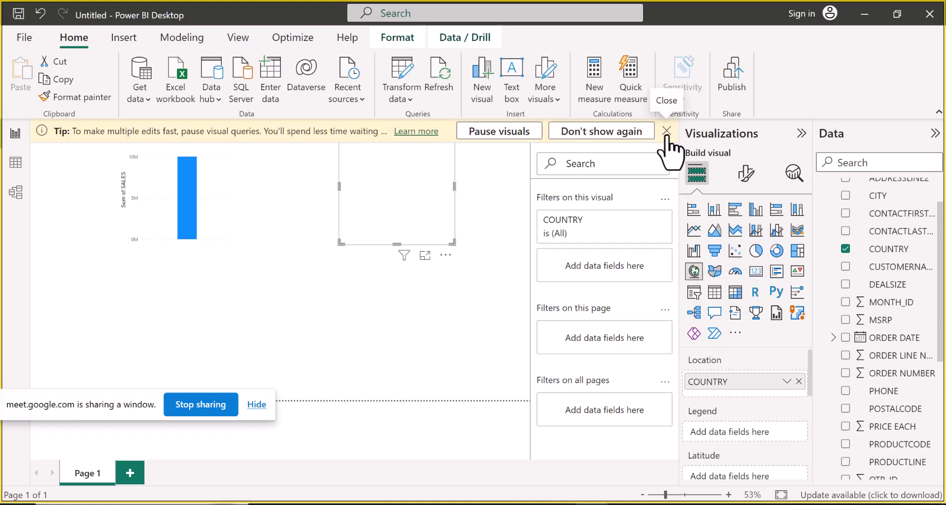
pyautogui.click(666, 130)
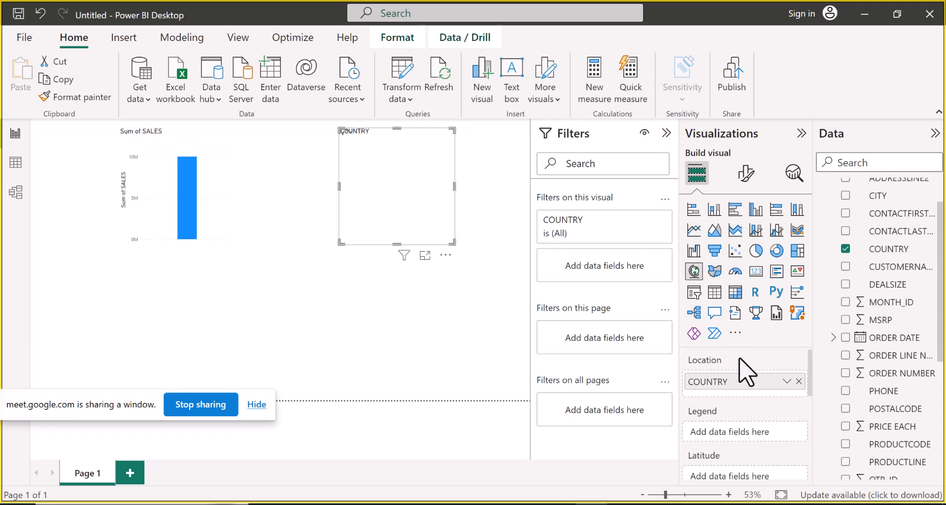
pyautogui.click(713, 272)
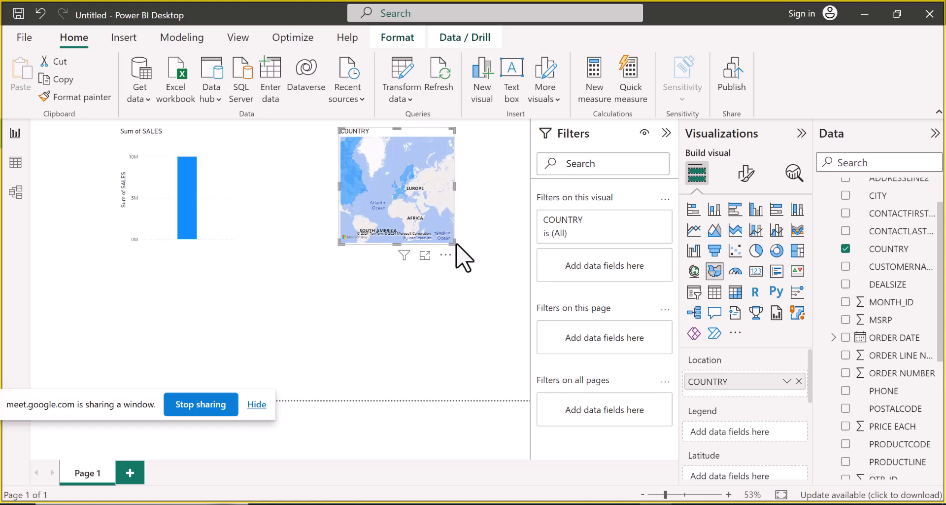
pyautogui.moveTo(469, 243); pyautogui.dragTo(523, 267)
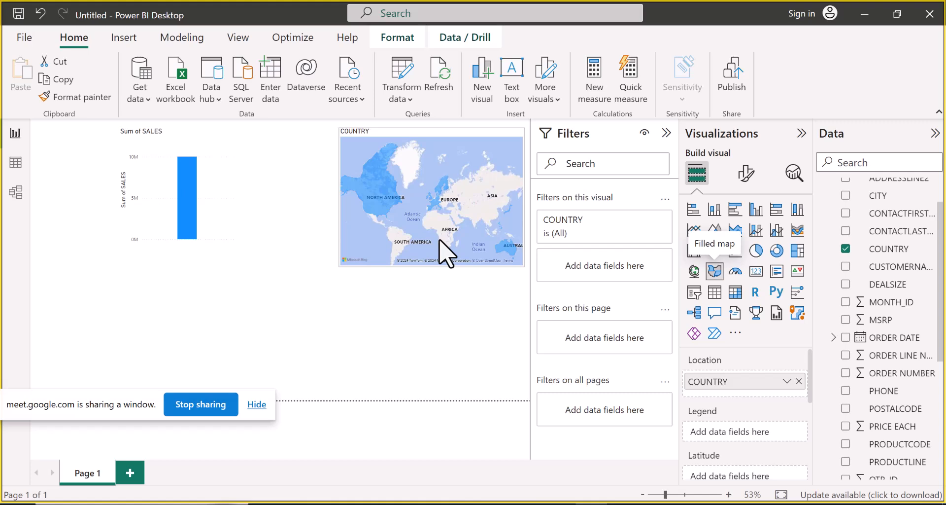
pyautogui.click(446, 254)
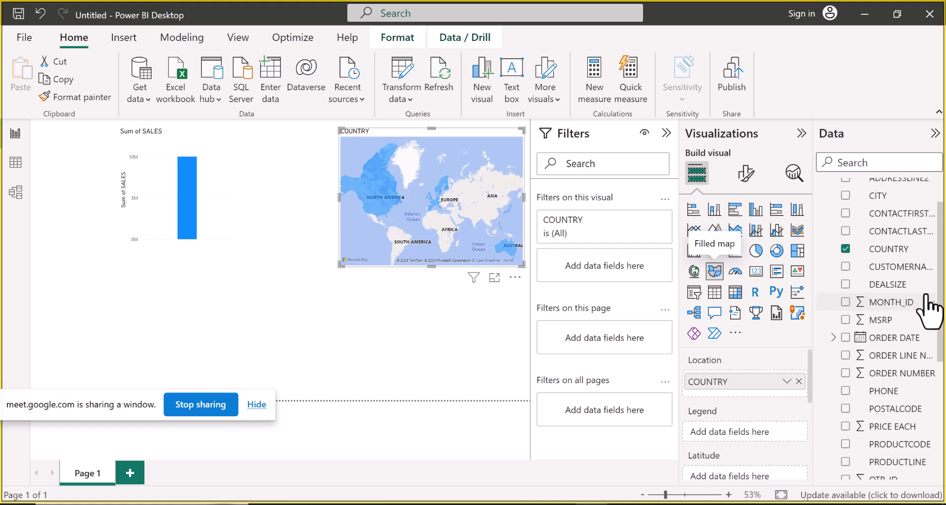
# - Add the CUSTOMERNAME field from sales_data_sample to the filled map as its legend
pyautogui.moveTo(941, 331); pyautogui.dragTo(934, 379)
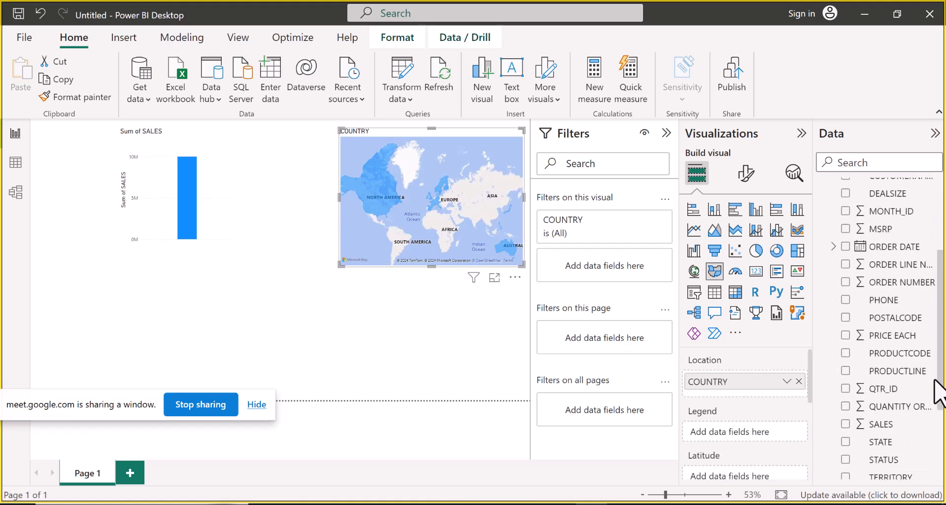
pyautogui.moveTo(941, 423)
pyautogui.mouseDown()
pyautogui.moveTo(943, 476)
pyautogui.moveTo(943, 427)
pyautogui.mouseUp()
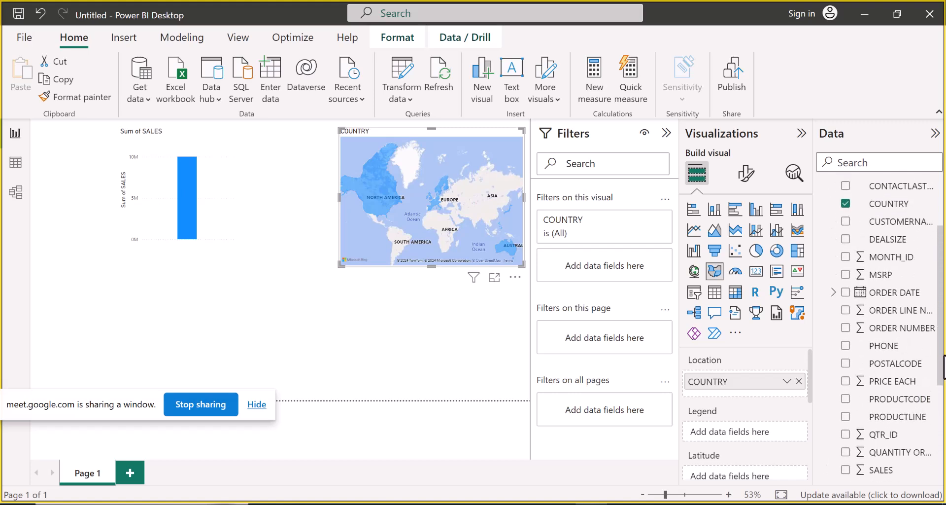
pyautogui.moveTo(942, 320)
pyautogui.mouseDown()
pyautogui.moveTo(939, 308)
pyautogui.moveTo(942, 378)
pyautogui.moveTo(942, 335)
pyautogui.mouseUp()
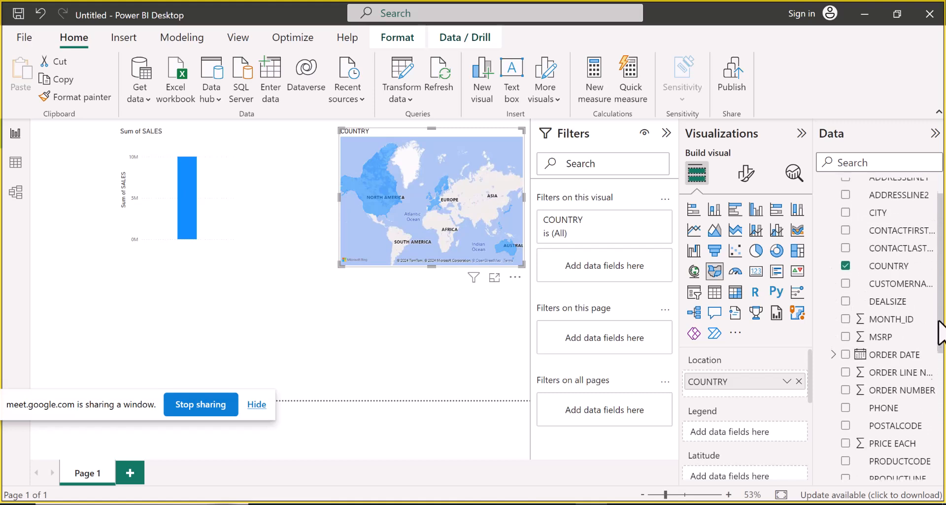
pyautogui.moveTo(939, 321); pyautogui.dragTo(932, 302)
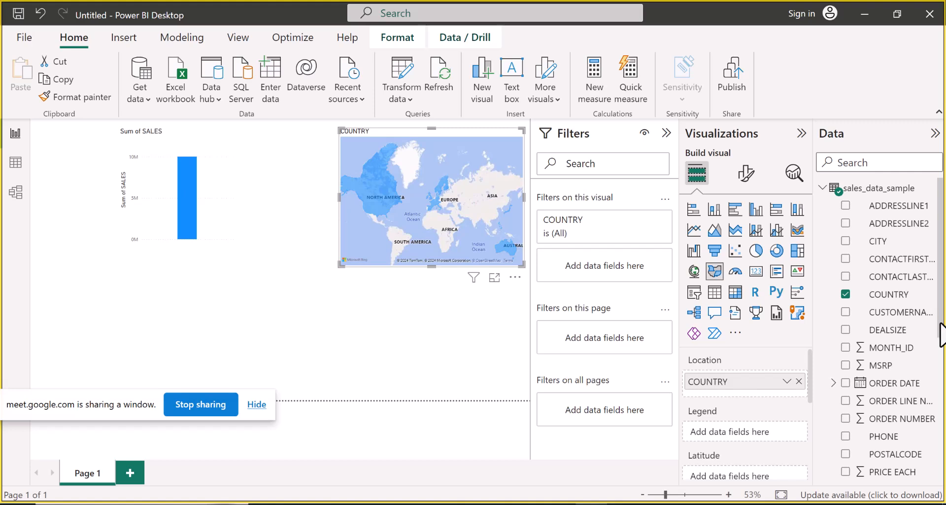
pyautogui.moveTo(914, 313); pyautogui.dragTo(430, 192)
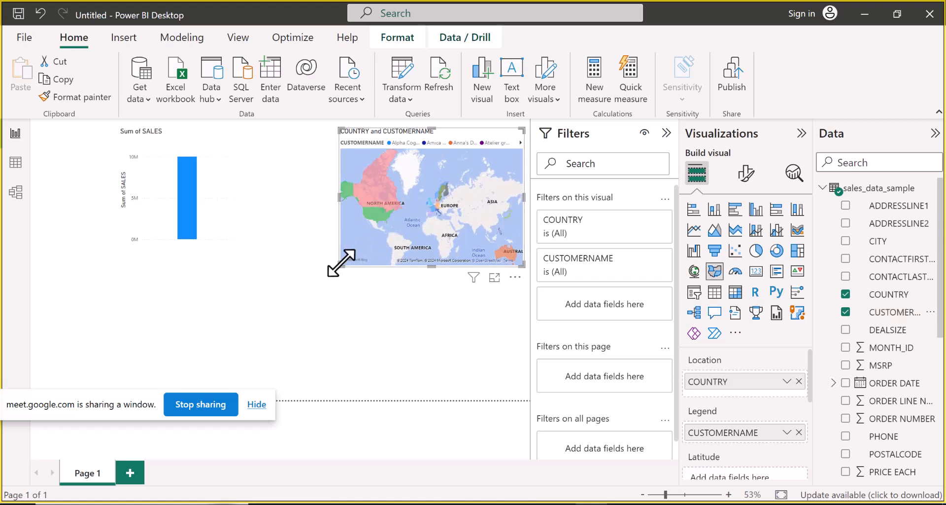
# - Enlarge the filled map until it covers much of the report page and remove CUSTOMERNAME from it
pyautogui.moveTo(338, 265); pyautogui.dragTo(143, 338)
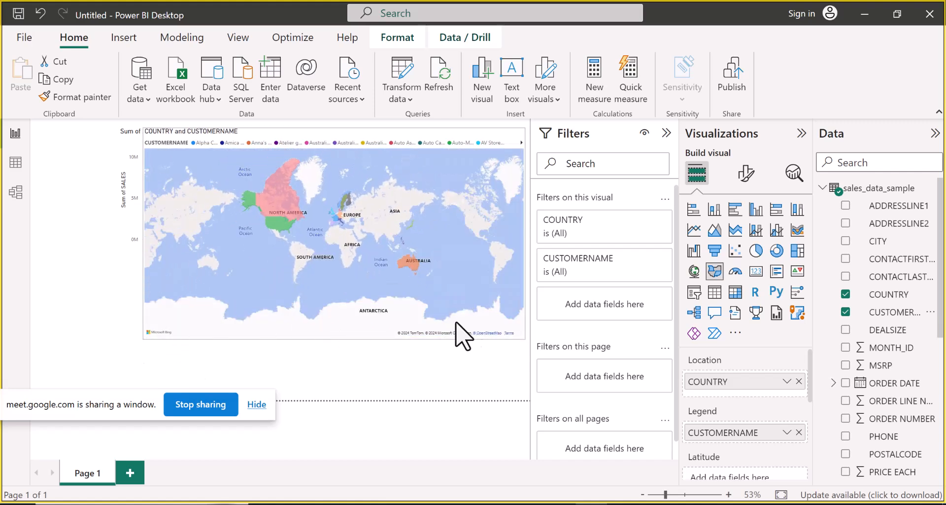
pyautogui.click(506, 328)
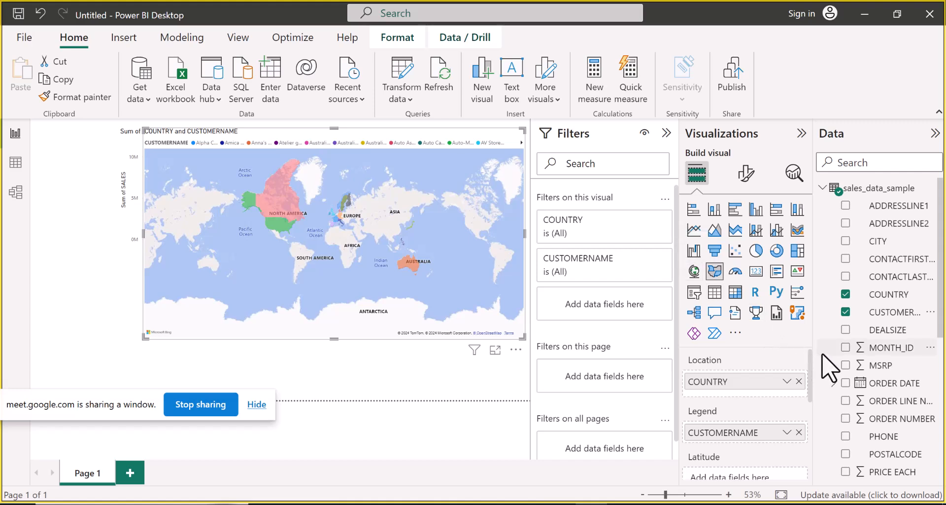
pyautogui.click(845, 312)
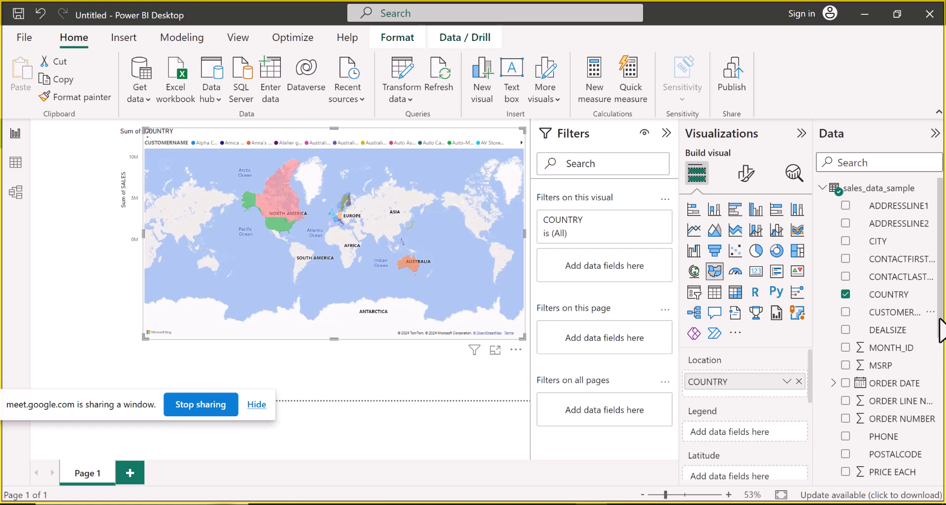
pyautogui.scroll(-1, 942, 345)
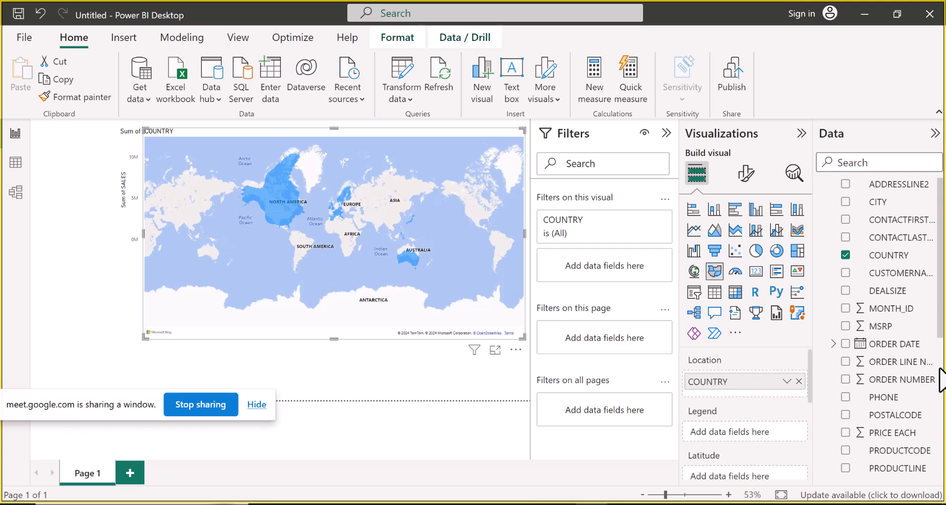
# - Add the QUANTITY ORDERED field from sales_data_sample to the filled map
pyautogui.scroll(-4, 941, 379)
pyautogui.scroll(-1, 942, 389)
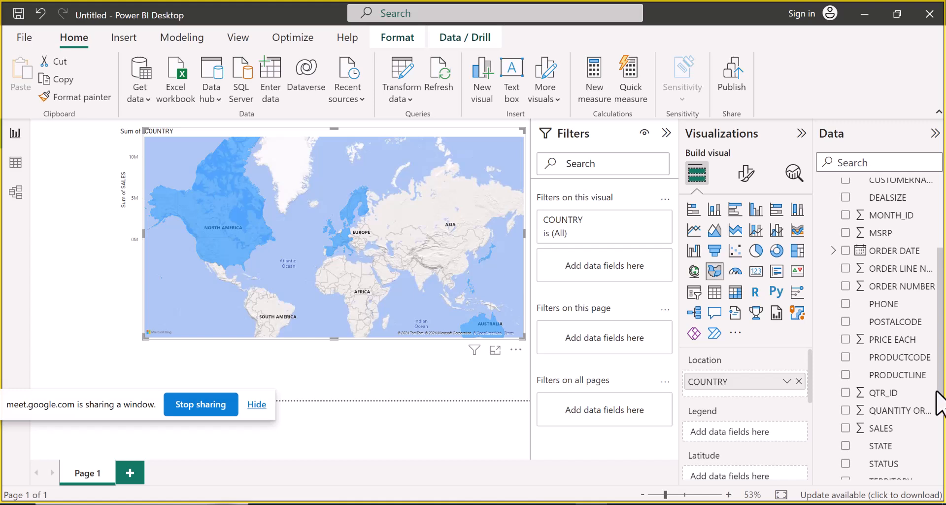
pyautogui.moveTo(901, 414); pyautogui.dragTo(356, 211)
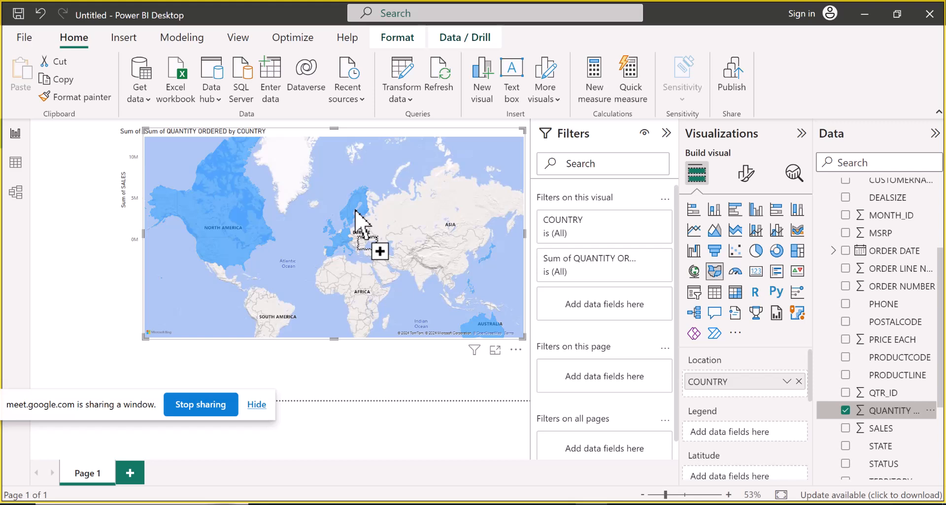
pyautogui.moveTo(356, 211); pyautogui.dragTo(293, 233)
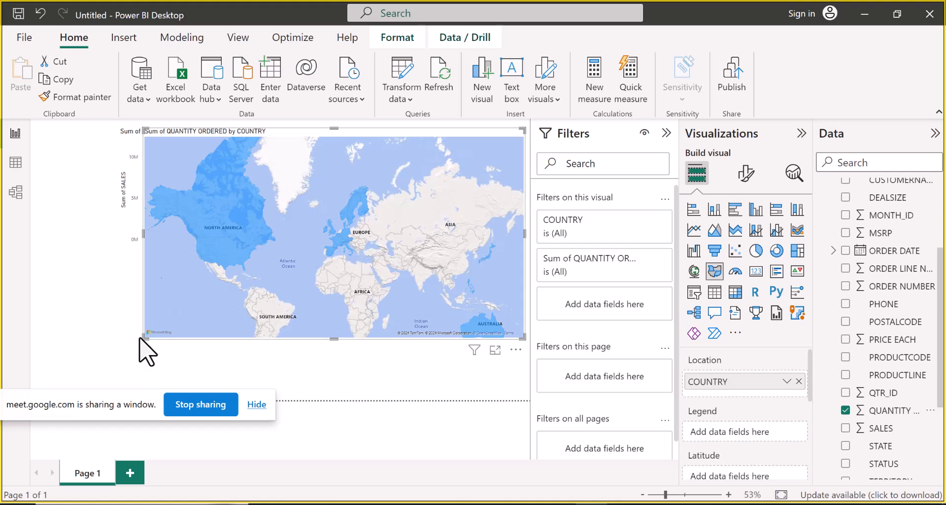
# - Make the filled map slightly taller and narrower from its lower-left corner, and remove QUANTITY ORDERED from it
pyautogui.moveTo(144, 338); pyautogui.dragTo(156, 359)
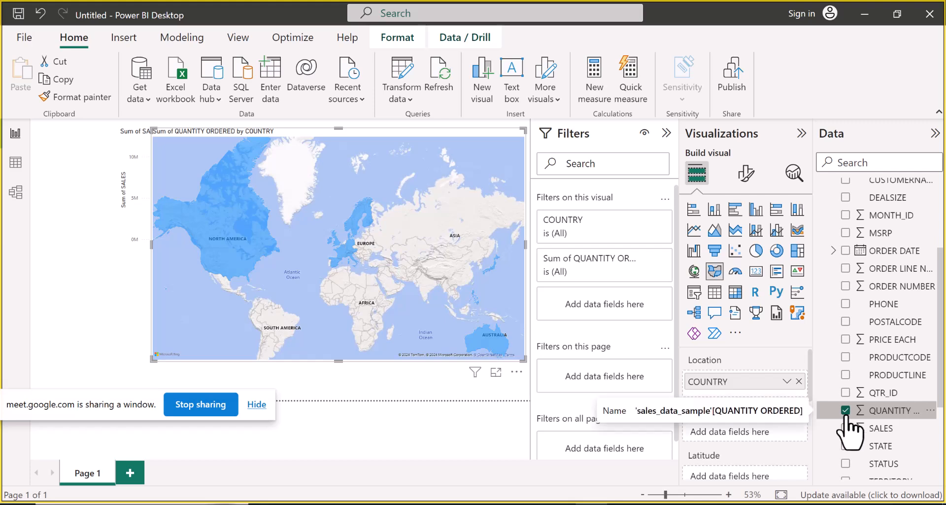
pyautogui.click(846, 413)
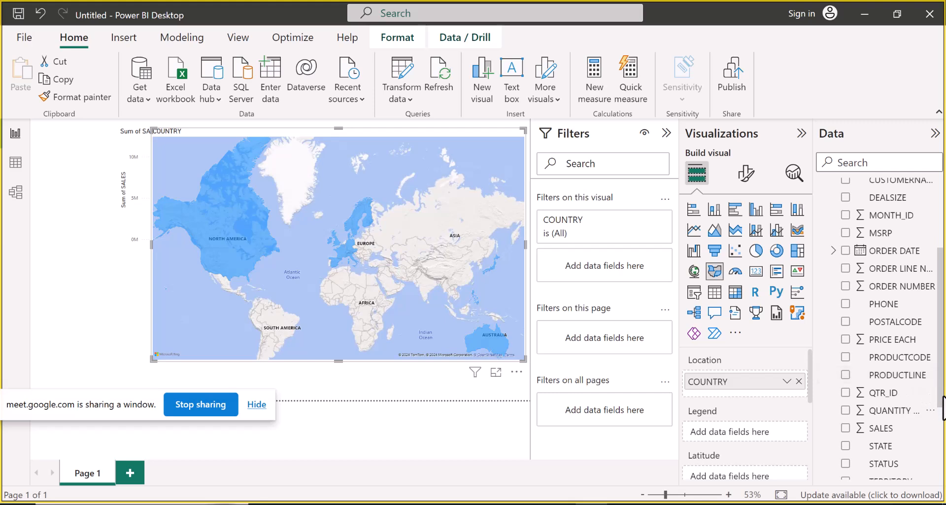
# - Add the STATE field from sales_data_sample to the filled map as a second location level below COUNTRY
pyautogui.moveTo(942, 409); pyautogui.dragTo(941, 427)
pyautogui.moveTo(880, 399); pyautogui.dragTo(319, 192)
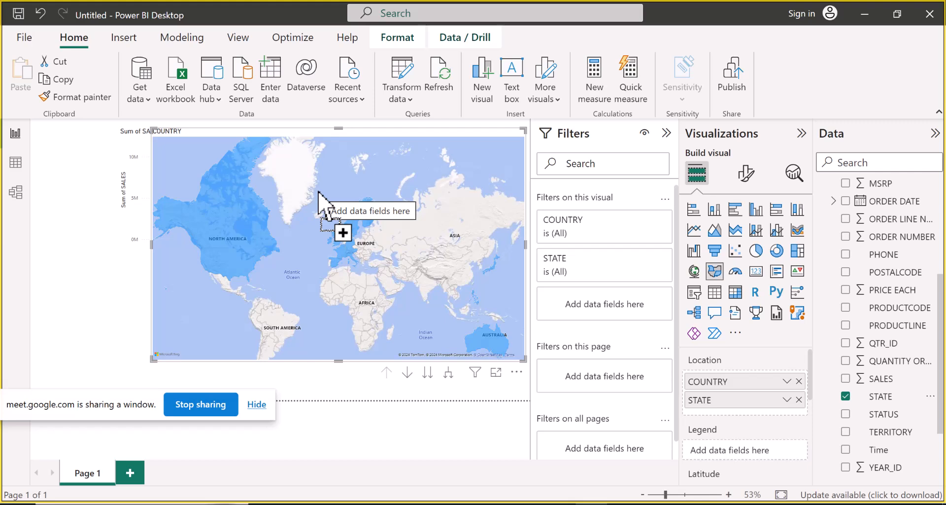
pyautogui.moveTo(320, 192); pyautogui.dragTo(276, 200)
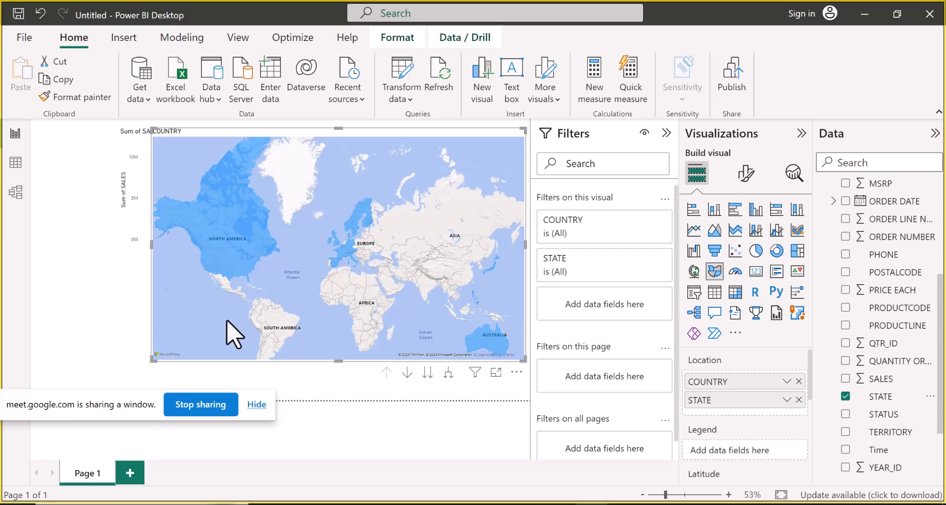
# - Remove STATE from the filled map and add it back under COUNTRY in the location hierarchy
pyautogui.moveTo(249, 217)
pyautogui.click(846, 396)
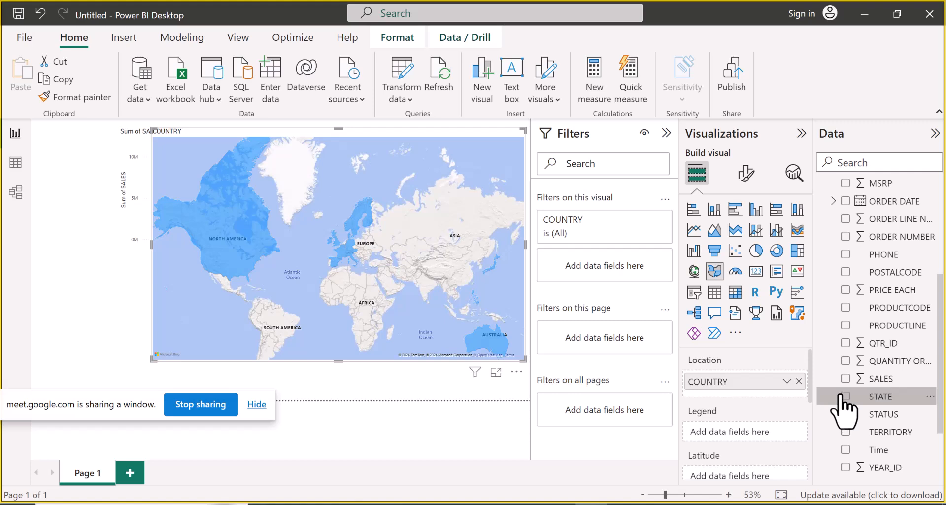
pyautogui.moveTo(845, 398); pyautogui.dragTo(371, 287)
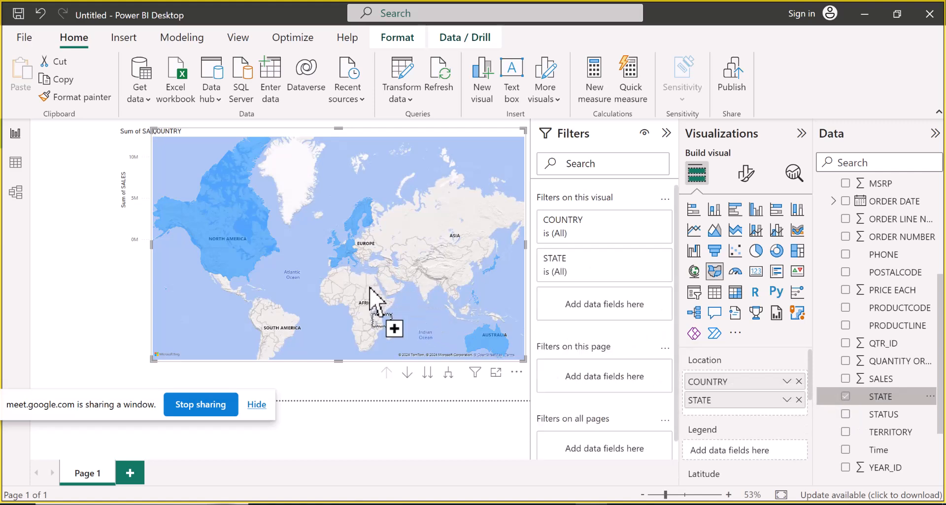